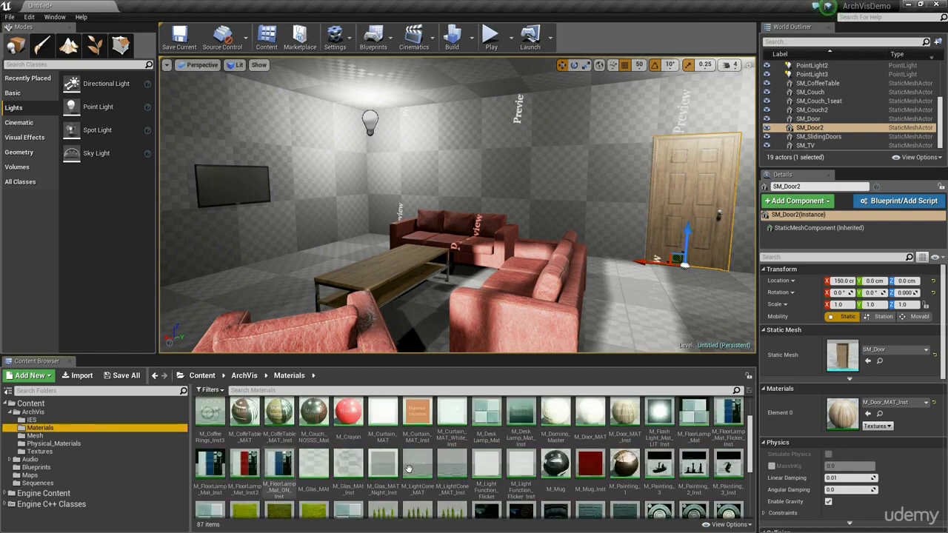
Step: Look through the Materials folder and filter it for "wall"
{"action": "scroll", "coordinate": [431, 465], "scroll_direction": "up", "scroll_amount": 3}
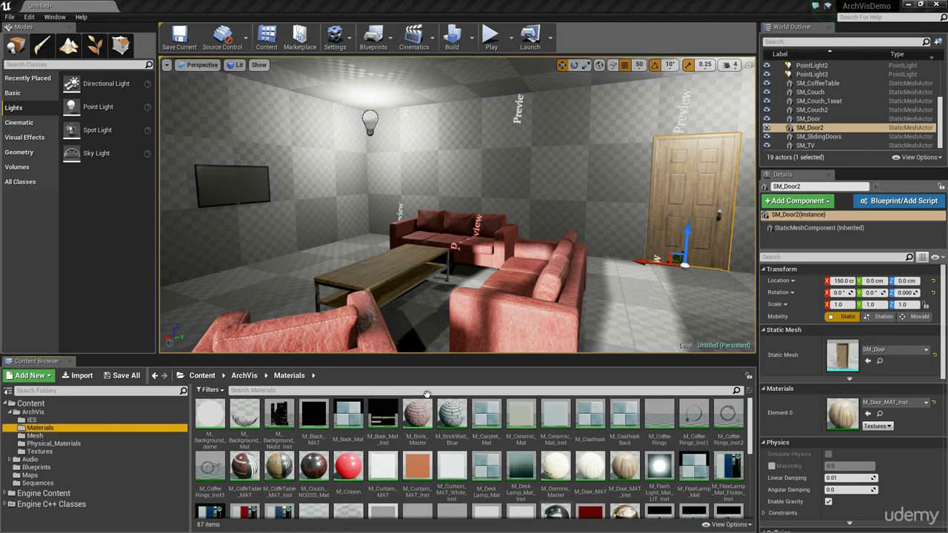
{"action": "left_click", "coordinate": [521, 467]}
{"action": "scroll", "coordinate": [563, 467], "scroll_direction": "down", "scroll_amount": 1}
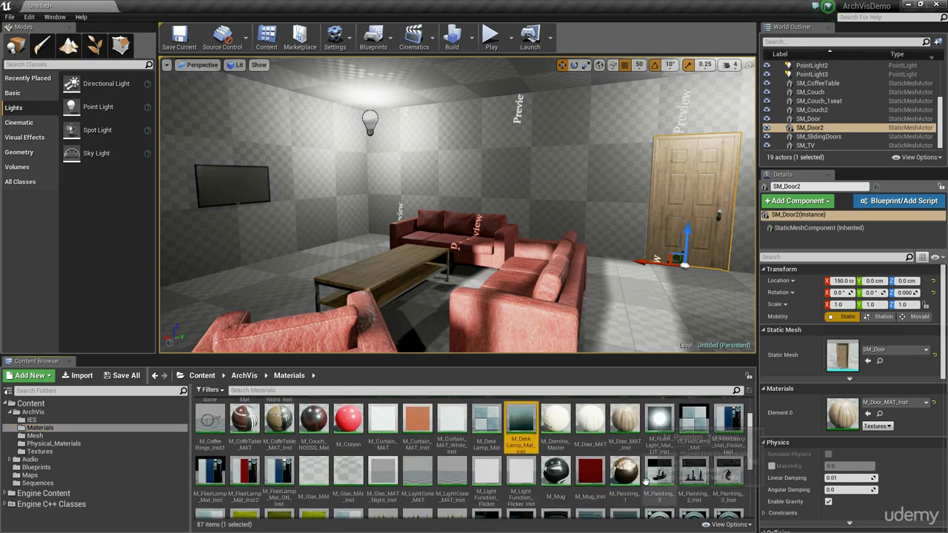
{"action": "scroll", "coordinate": [519, 460], "scroll_direction": "up", "scroll_amount": 1}
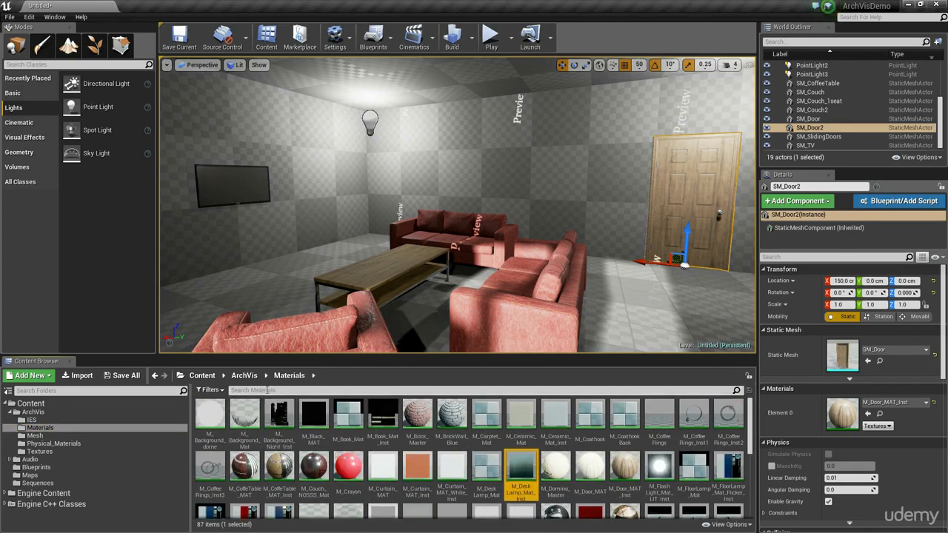
{"action": "left_click", "coordinate": [265, 391]}
{"action": "type", "text": "wall"}
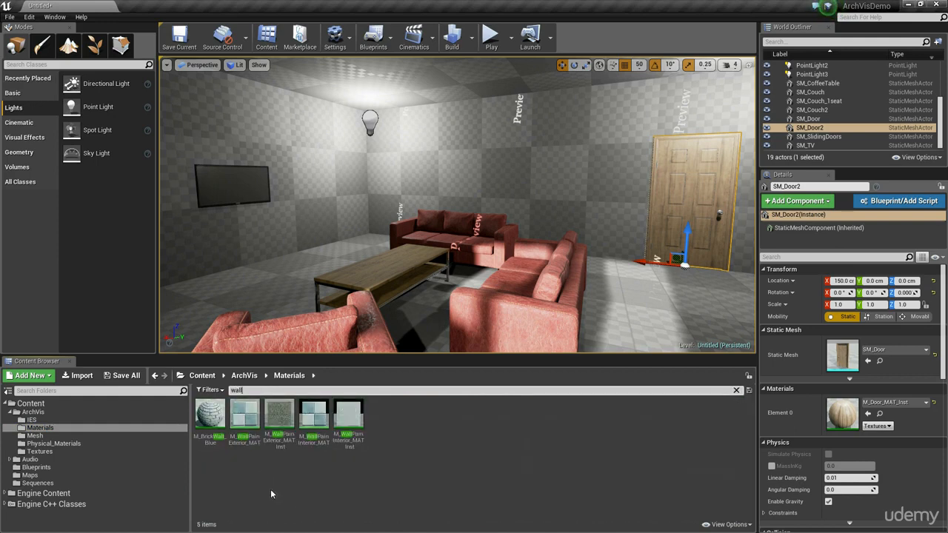
Step: Apply M_WallPainInterior_MAT_Inst to the wall behind the couches and to the adjoining wall with the TV
{"action": "left_click", "coordinate": [349, 419]}
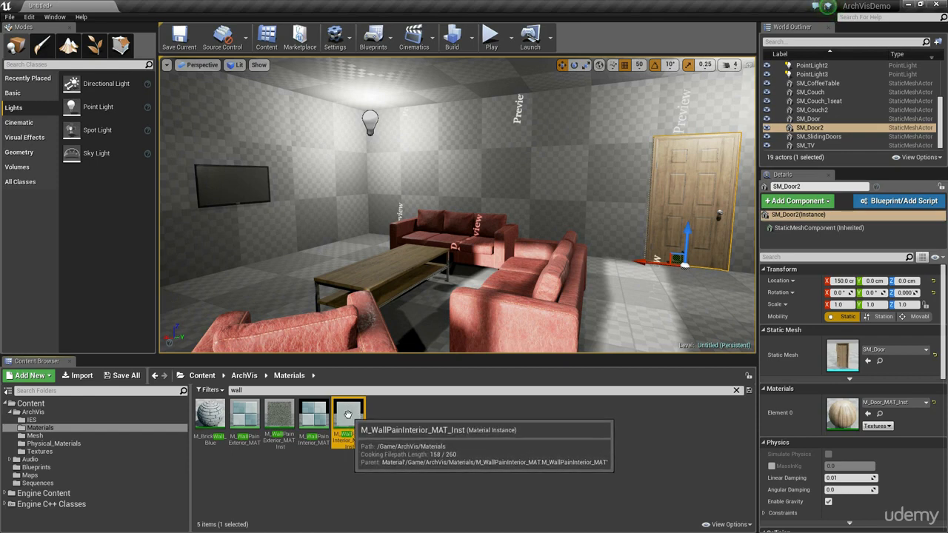
{"action": "left_click_drag", "start_coordinate": [348, 414], "coordinate": [565, 171]}
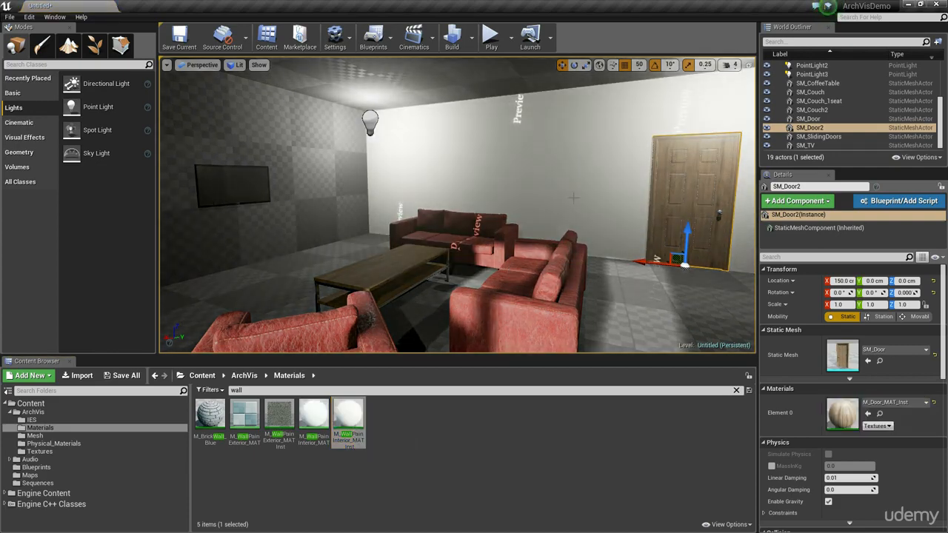
{"action": "right_click_drag", "start_coordinate": [534, 218], "coordinate": [459, 219]}
{"action": "left_click_drag", "start_coordinate": [349, 417], "coordinate": [358, 192]}
{"action": "right_click_drag", "start_coordinate": [455, 254], "coordinate": [326, 253]}
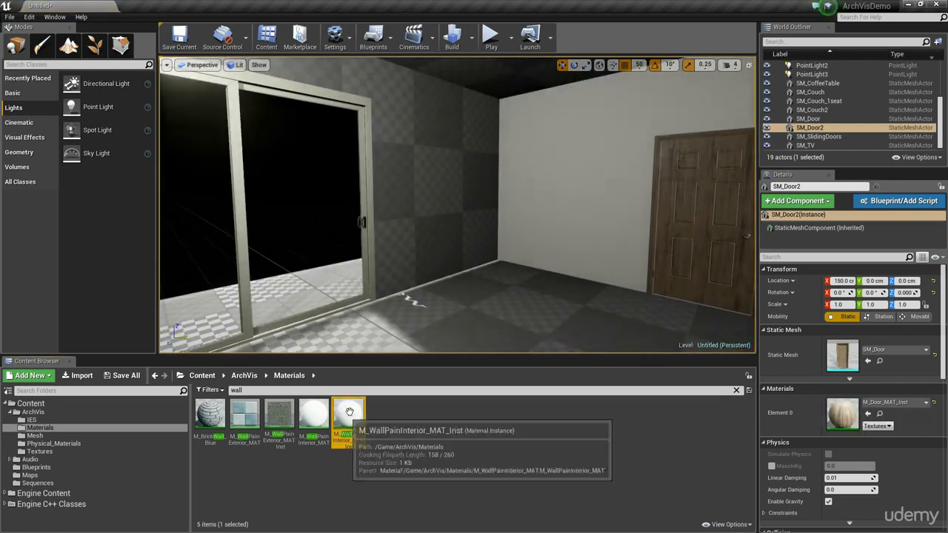
Step: Apply M_WallPainInterior_MAT_Inst to the wall around the sliding doors and to the neighbouring unpainted wall
{"action": "left_click_drag", "start_coordinate": [349, 417], "coordinate": [441, 192]}
{"action": "right_click_drag", "start_coordinate": [441, 194], "coordinate": [259, 194]}
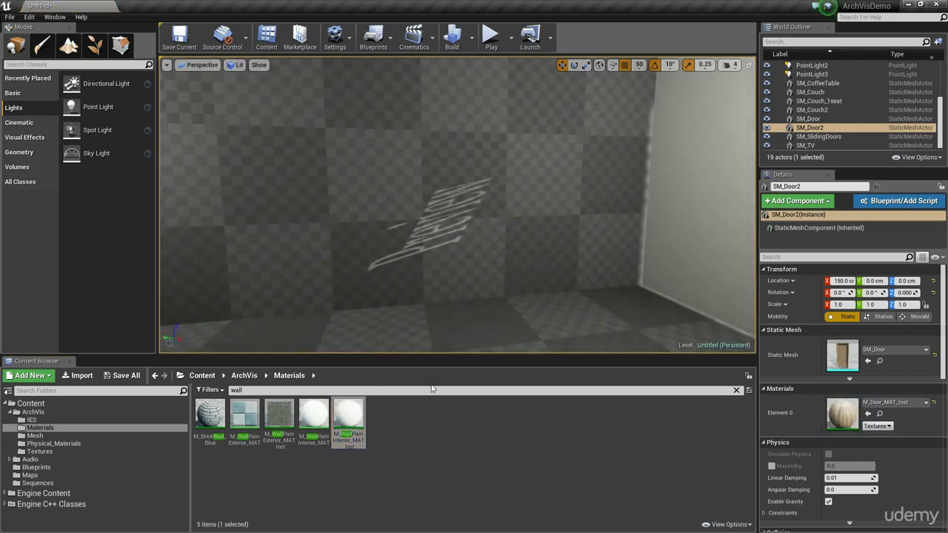
{"action": "left_click_drag", "start_coordinate": [338, 417], "coordinate": [366, 209]}
{"action": "right_click_drag", "start_coordinate": [366, 210], "coordinate": [237, 111]}
{"action": "right_click_drag", "start_coordinate": [468, 233], "coordinate": [289, 315]}
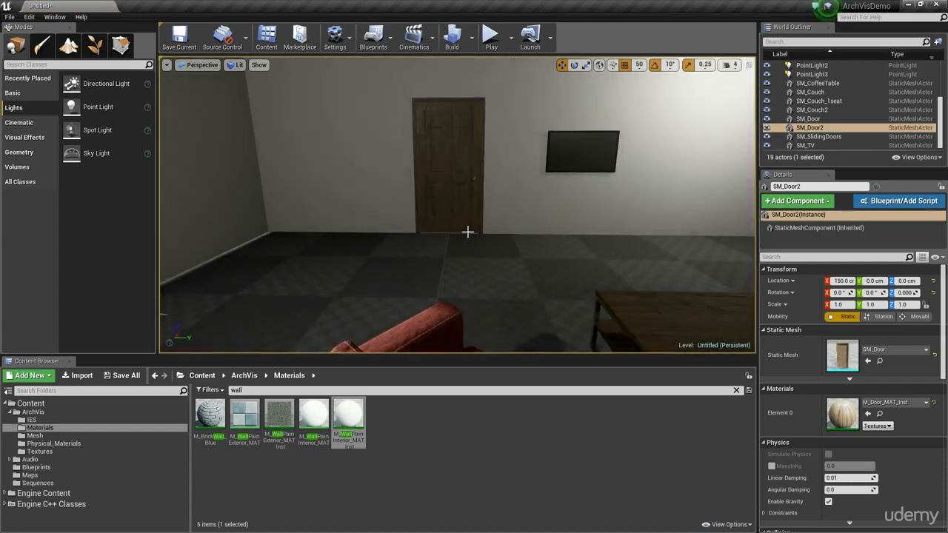
Step: Return to the filtered Materials folder and apply M_WallPainInterior_MAT_Inst to the remaining unpainted wall surface
{"action": "left_click", "coordinate": [108, 437]}
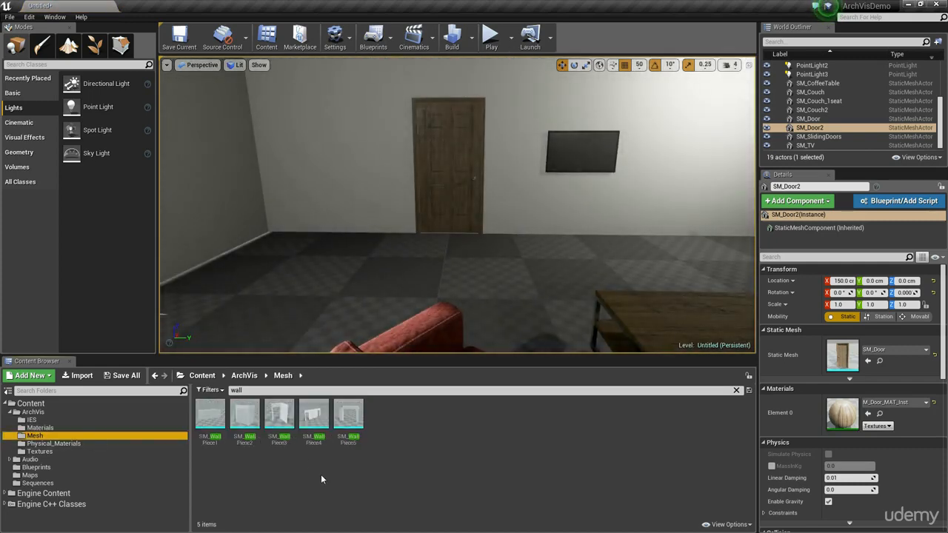
{"action": "left_click", "coordinate": [40, 429]}
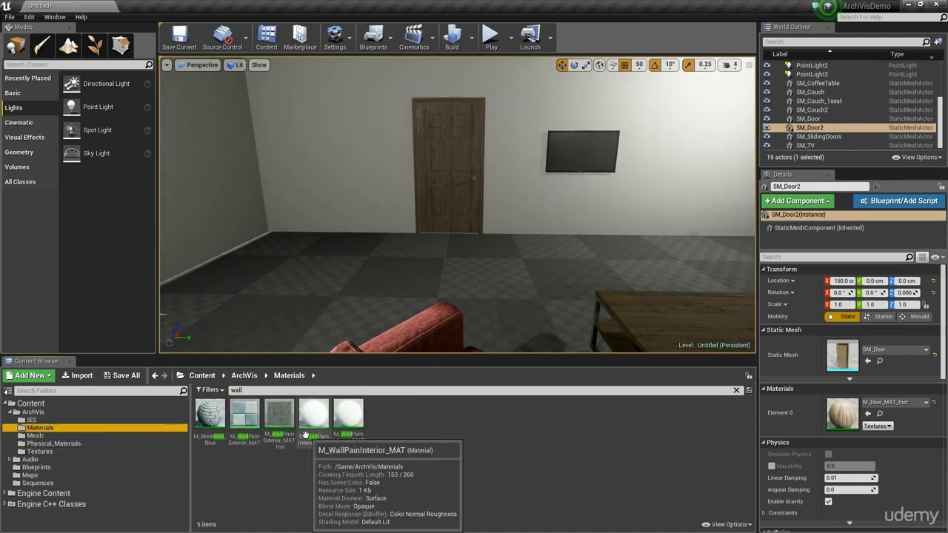
{"action": "right_click_drag", "start_coordinate": [330, 278], "coordinate": [396, 211]}
{"action": "left_click_drag", "start_coordinate": [346, 414], "coordinate": [472, 176]}
{"action": "right_click_drag", "start_coordinate": [472, 177], "coordinate": [185, 178]}
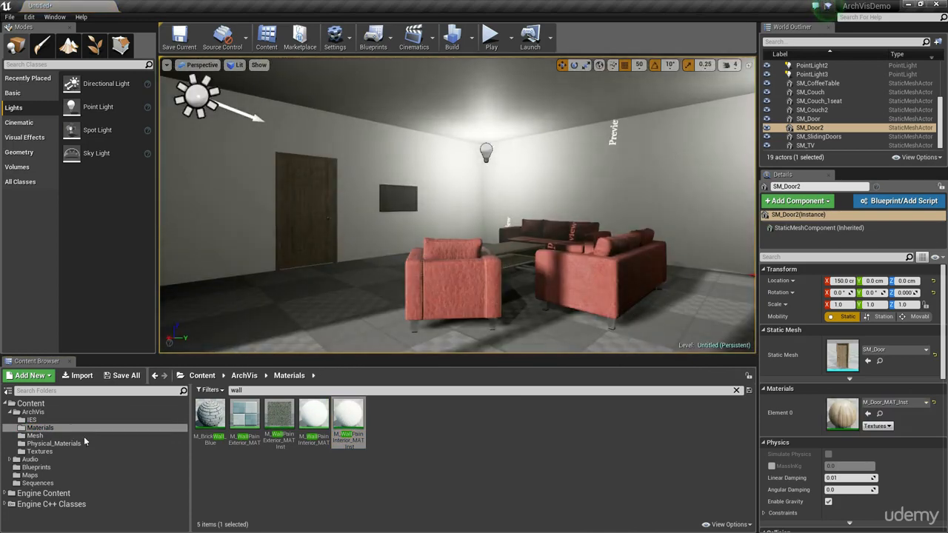
Step: Search the materials for "floor" and apply M_WoodFloor_MAT_Inst to the room's floor
{"action": "left_click", "coordinate": [237, 390]}
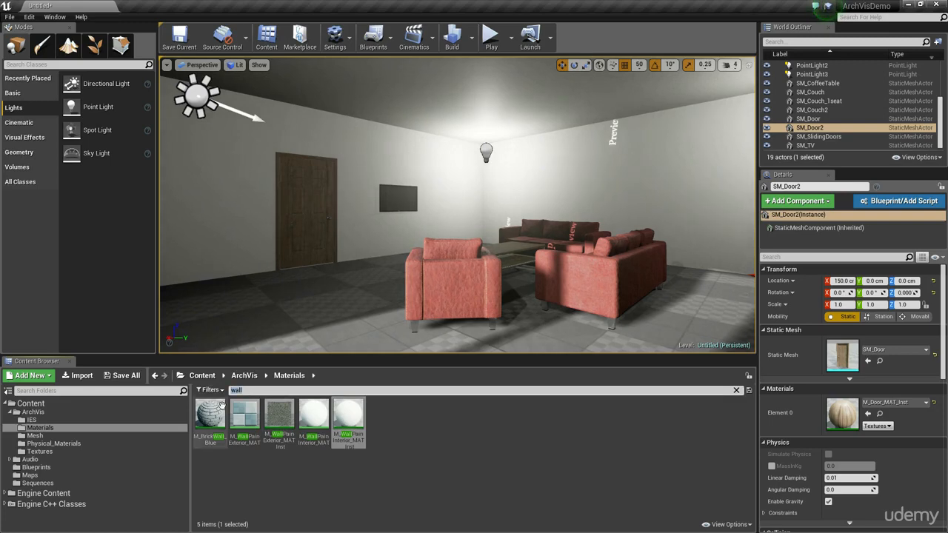
{"action": "key", "text": "BackSpace"}
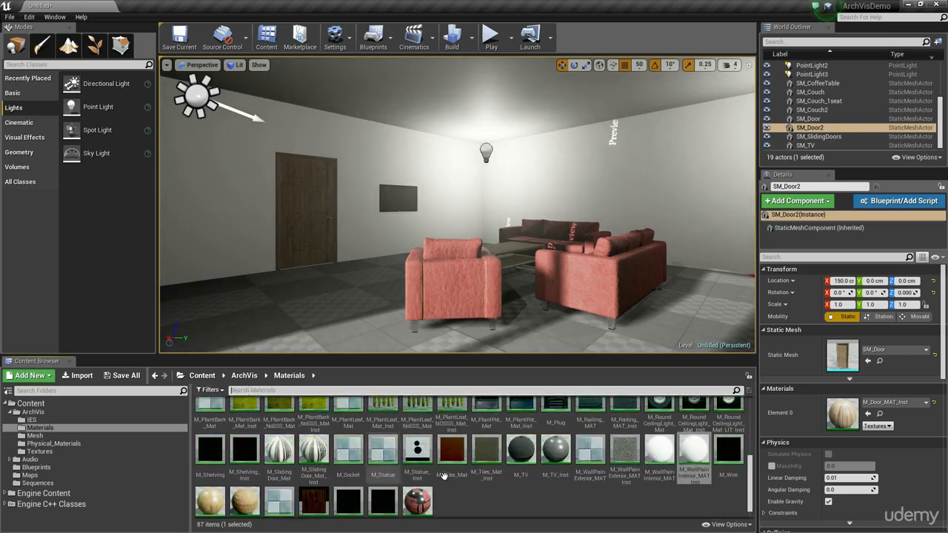
{"action": "scroll", "coordinate": [513, 478], "scroll_direction": "down", "scroll_amount": 2}
{"action": "scroll", "coordinate": [514, 477], "scroll_direction": "up", "scroll_amount": 3}
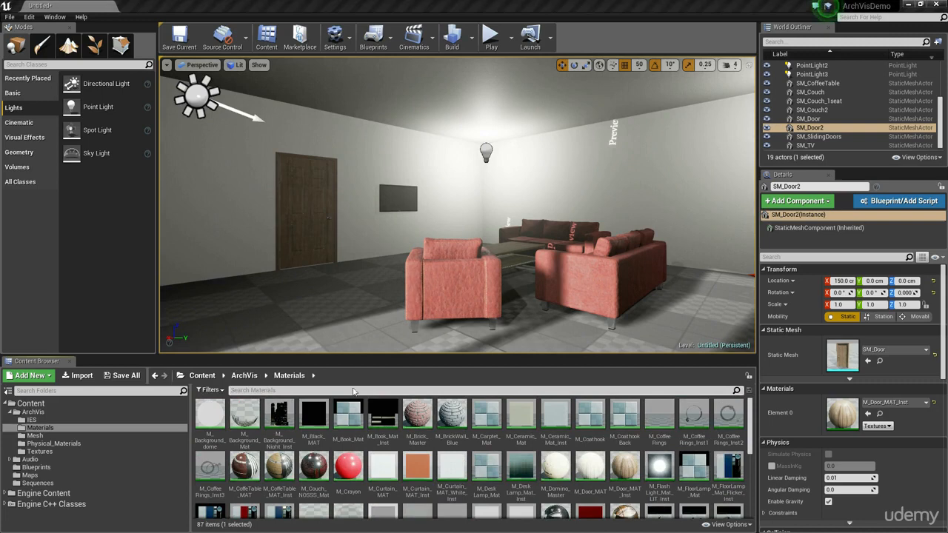
{"action": "left_click", "coordinate": [325, 392]}
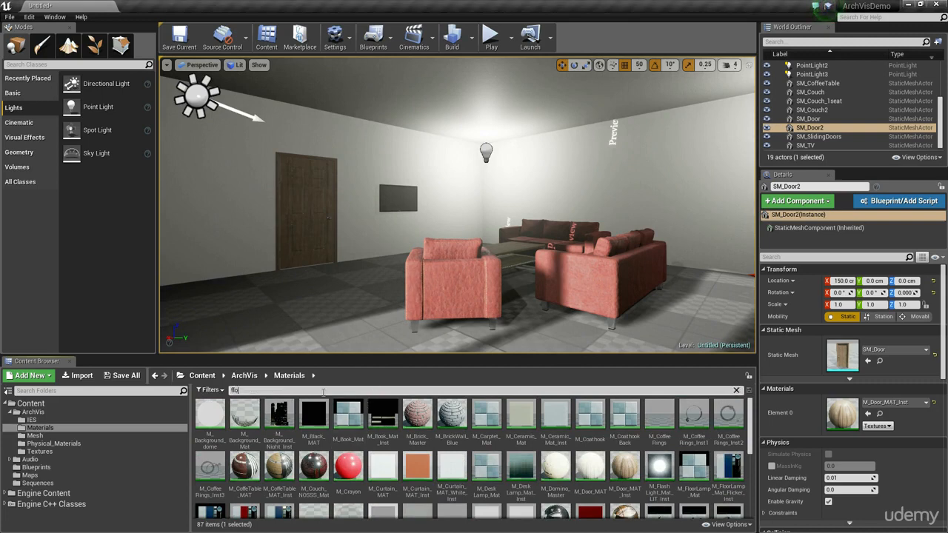
{"action": "left_click", "coordinate": [381, 472]}
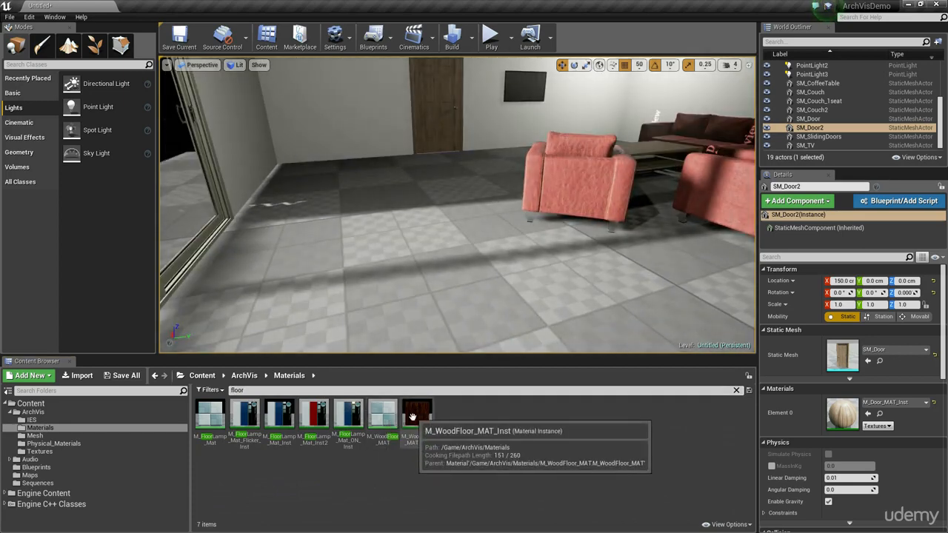
{"action": "left_click_drag", "start_coordinate": [417, 419], "coordinate": [415, 291]}
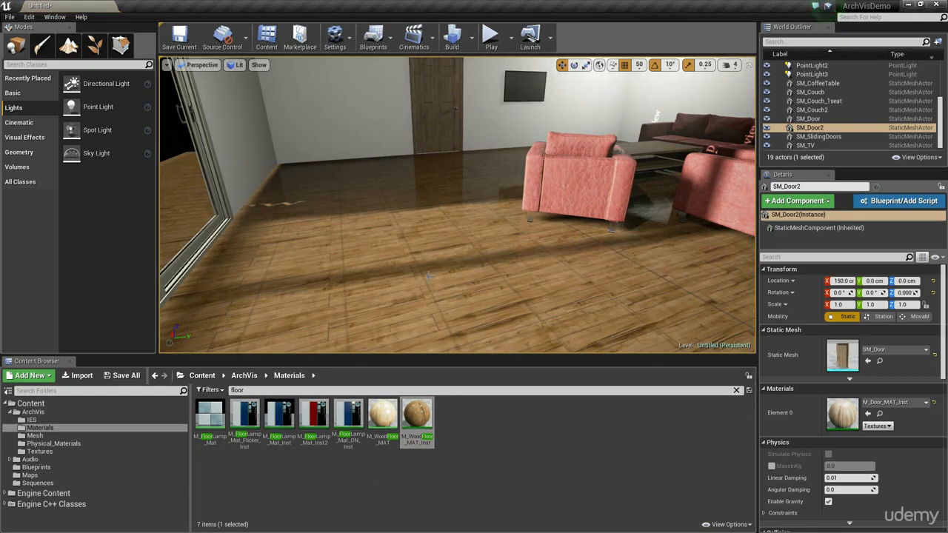
Step: Switch the viewport to game view and inspect the painted walls, the wood floor and the furniture
{"action": "right_click_drag", "start_coordinate": [429, 280], "coordinate": [421, 281]}
{"action": "right_click_drag", "start_coordinate": [376, 240], "coordinate": [534, 242]}
{"action": "right_click_drag", "start_coordinate": [499, 275], "coordinate": [597, 274]}
{"action": "key", "text": "g"}
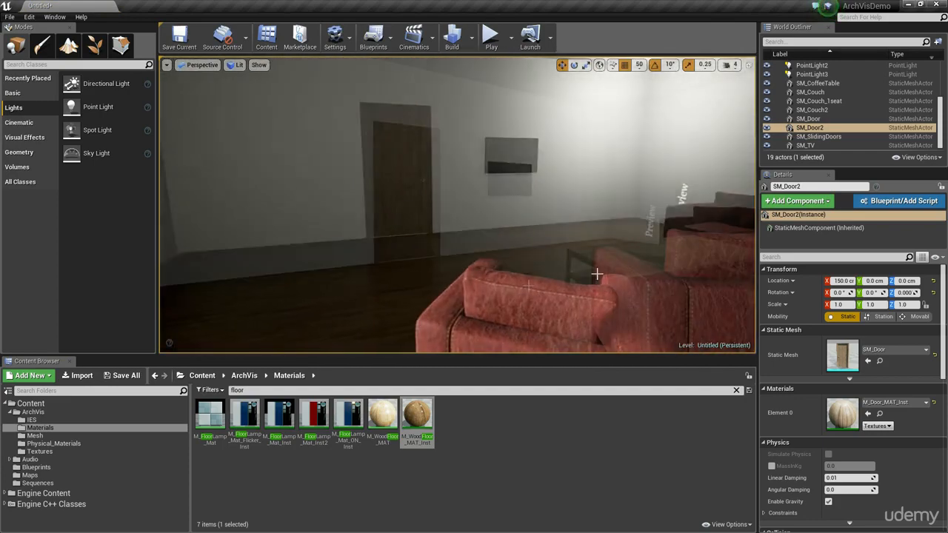
{"action": "right_click_drag", "start_coordinate": [515, 184], "coordinate": [559, 241]}
{"action": "mouse_move", "coordinate": [483, 279]}
{"action": "right_mouse_down"}
{"action": "mouse_move", "coordinate": [563, 275]}
{"action": "mouse_move", "coordinate": [503, 270]}
{"action": "mouse_move", "coordinate": [552, 285]}
{"action": "mouse_move", "coordinate": [483, 278]}
{"action": "right_mouse_up"}
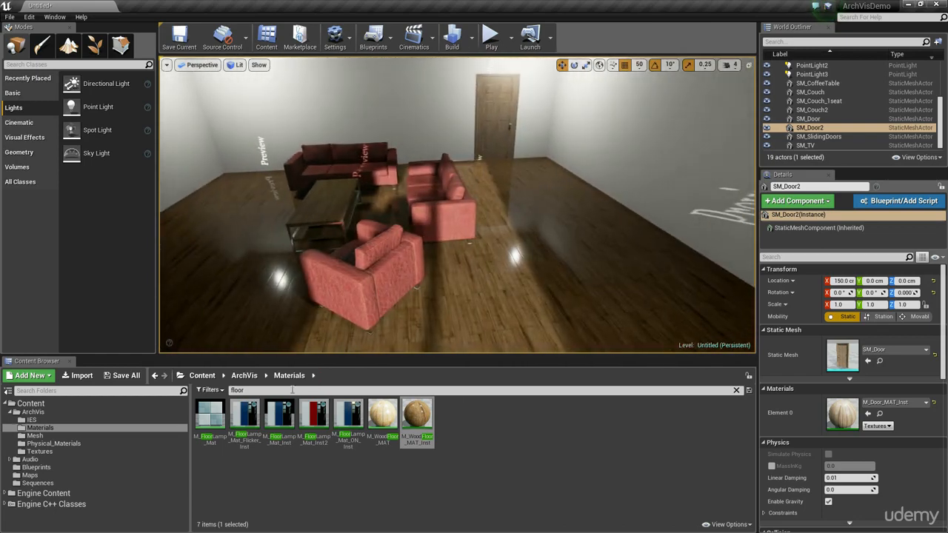
Step: Clear the material search and show the geometry brushes in placing mode
{"action": "key", "text": "BackSpace"}
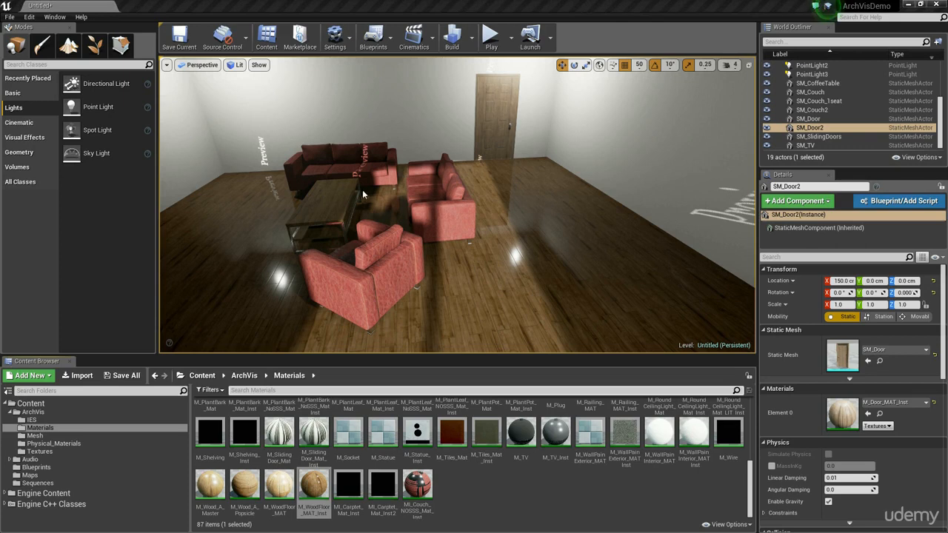
{"action": "right_click_drag", "start_coordinate": [356, 212], "coordinate": [286, 167]}
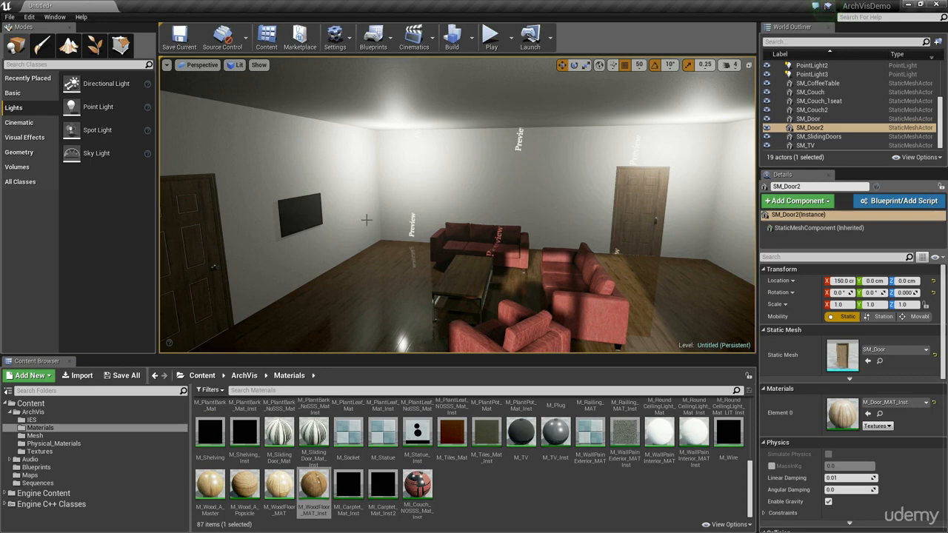
{"action": "right_click_drag", "start_coordinate": [349, 236], "coordinate": [343, 253]}
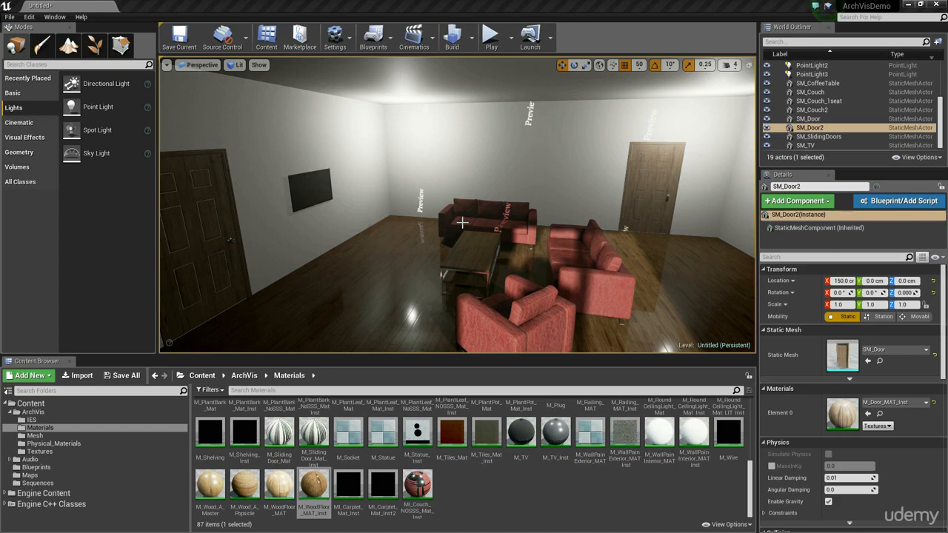
{"action": "right_click_drag", "start_coordinate": [691, 249], "coordinate": [874, 281]}
{"action": "left_click", "coordinate": [121, 46]}
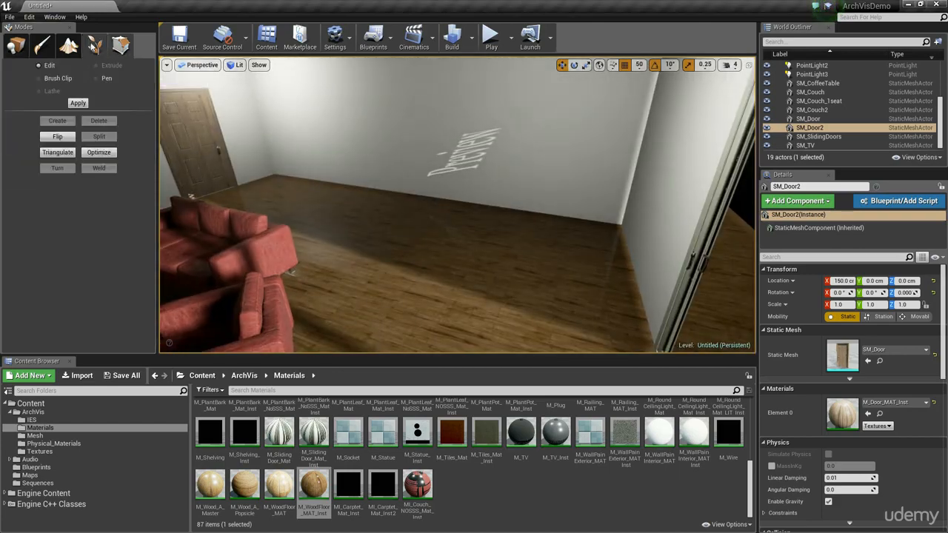
{"action": "left_click", "coordinate": [16, 46]}
{"action": "left_click", "coordinate": [23, 152]}
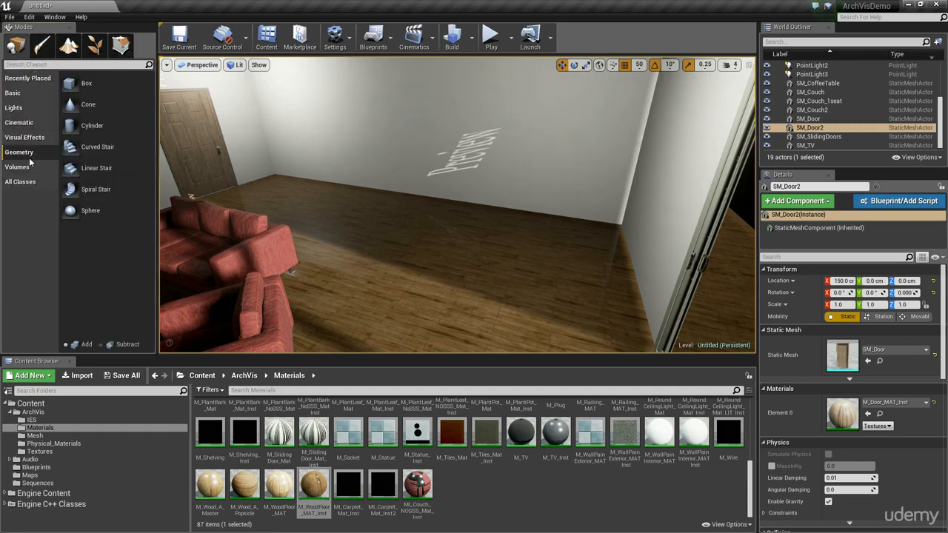
{"action": "right_click_drag", "start_coordinate": [345, 193], "coordinate": [244, 196]}
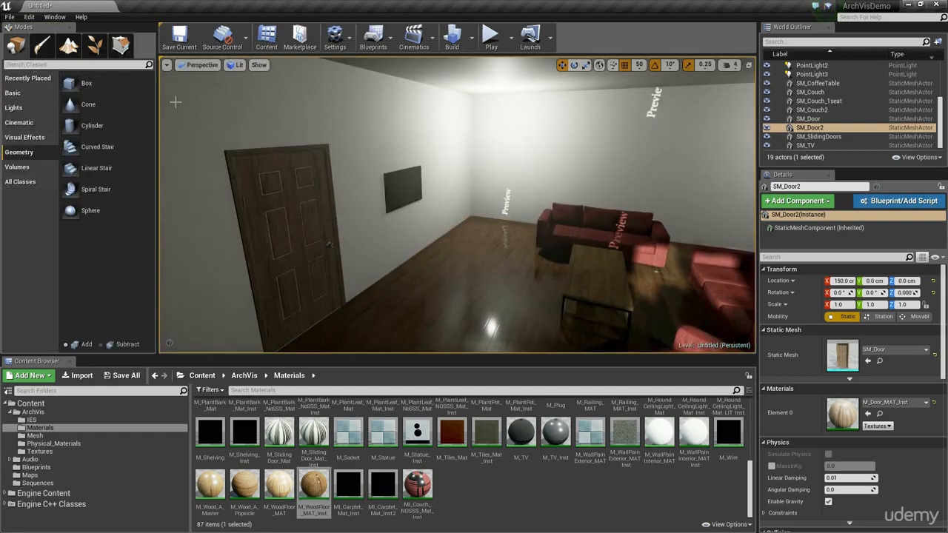
{"action": "mouse_move", "coordinate": [86, 84]}
{"action": "left_mouse_down"}
{"action": "mouse_move", "coordinate": [412, 230]}
{"action": "mouse_move", "coordinate": [411, 275]}
{"action": "left_mouse_up"}
{"action": "right_click_drag", "start_coordinate": [411, 275], "coordinate": [403, 270]}
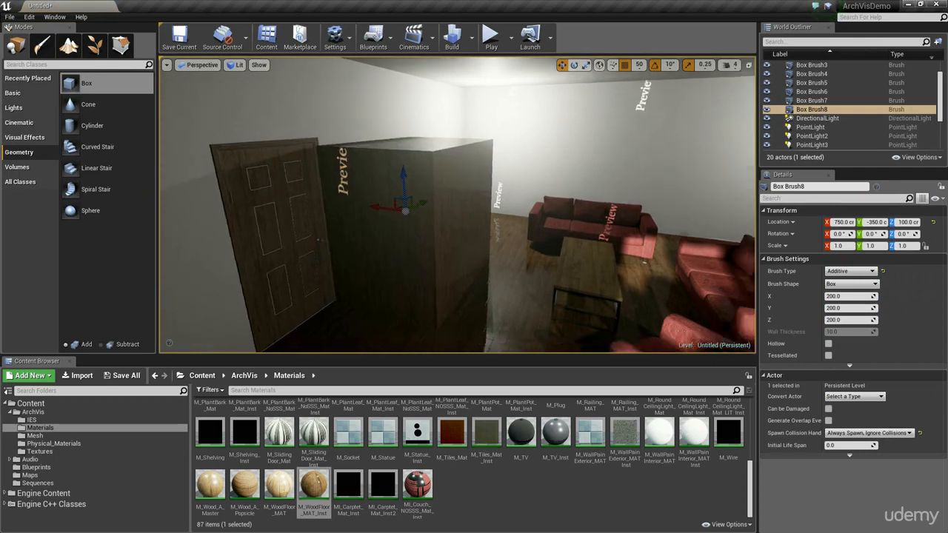
{"action": "right_click_drag", "start_coordinate": [509, 261], "coordinate": [341, 262]}
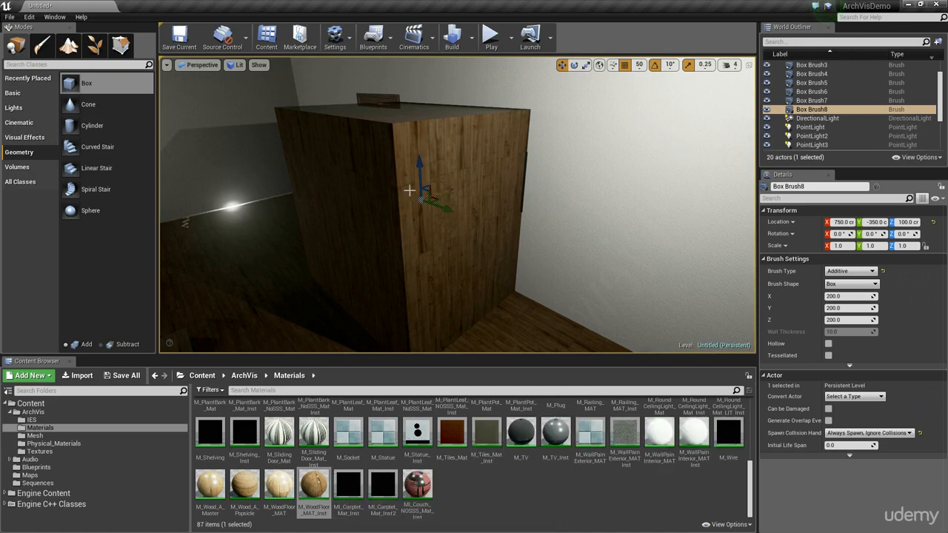
{"action": "right_click_drag", "start_coordinate": [339, 215], "coordinate": [341, 213]}
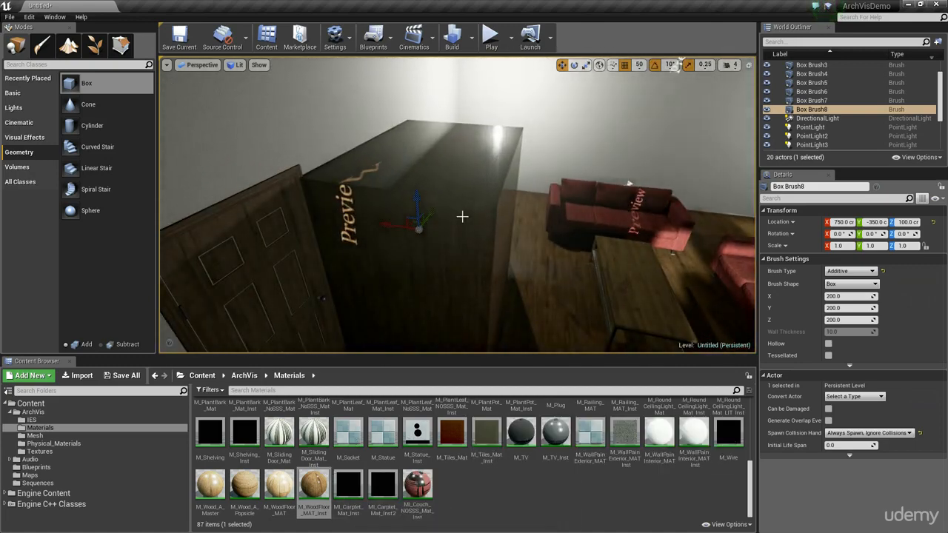
{"action": "key", "text": "ctrl+z"}
Step: With M_WallPainInterior_MAT selected, place an additive box brush beside the TV wall door and set it into the wall at X 850, Y -300
{"action": "left_click", "coordinate": [673, 437]}
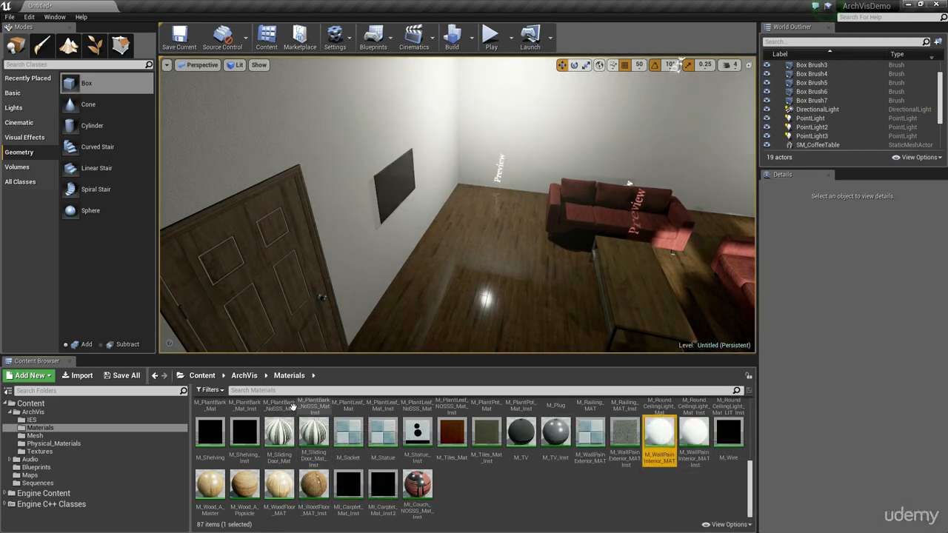
{"action": "mouse_move", "coordinate": [80, 89]}
{"action": "left_mouse_down"}
{"action": "mouse_move", "coordinate": [132, 127]}
{"action": "mouse_move", "coordinate": [427, 266]}
{"action": "left_mouse_up"}
{"action": "mouse_move", "coordinate": [451, 275]}
{"action": "right_mouse_down"}
{"action": "mouse_move", "coordinate": [467, 275]}
{"action": "mouse_move", "coordinate": [463, 230]}
{"action": "mouse_move", "coordinate": [400, 240]}
{"action": "mouse_move", "coordinate": [423, 244]}
{"action": "mouse_move", "coordinate": [424, 278]}
{"action": "mouse_move", "coordinate": [413, 280]}
{"action": "mouse_move", "coordinate": [450, 280]}
{"action": "mouse_move", "coordinate": [444, 259]}
{"action": "right_mouse_up"}
{"action": "left_click_drag", "start_coordinate": [415, 209], "coordinate": [332, 209]}
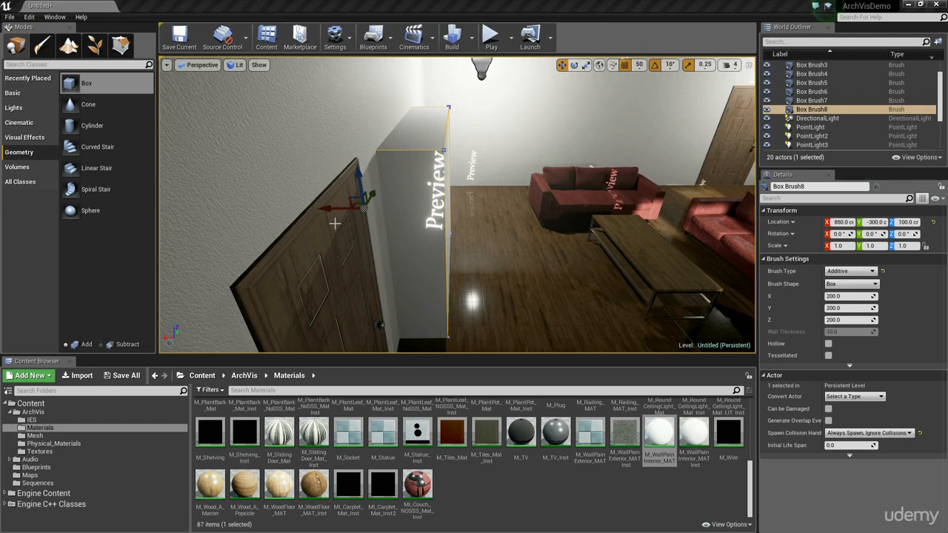
{"action": "mouse_move", "coordinate": [471, 218]}
{"action": "right_mouse_down"}
{"action": "mouse_move", "coordinate": [440, 194]}
{"action": "mouse_move", "coordinate": [455, 196]}
{"action": "right_mouse_up"}
Step: Select the box brush's side face, enter geometry editing mode and set the grid snap size to 10
{"action": "left_click", "coordinate": [455, 196]}
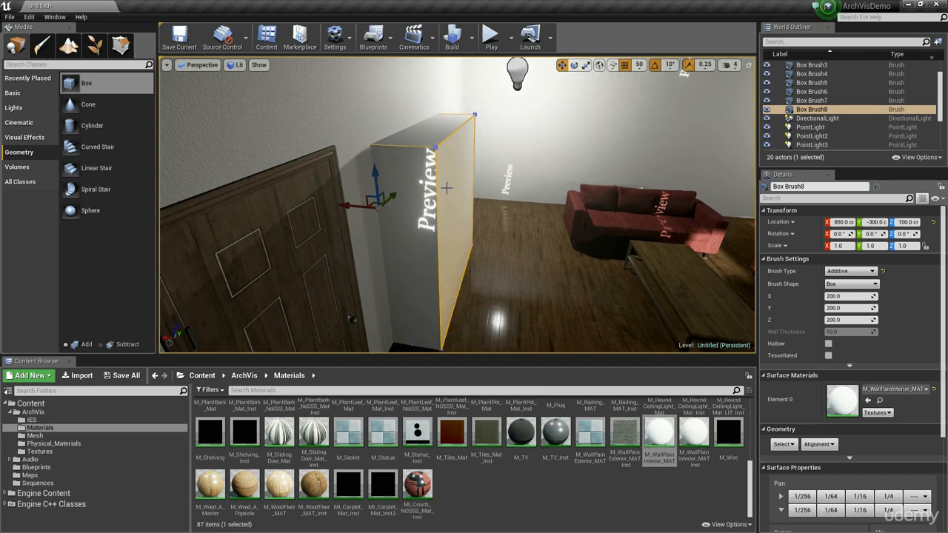
{"action": "left_click", "coordinate": [111, 44]}
{"action": "left_click", "coordinate": [639, 65]}
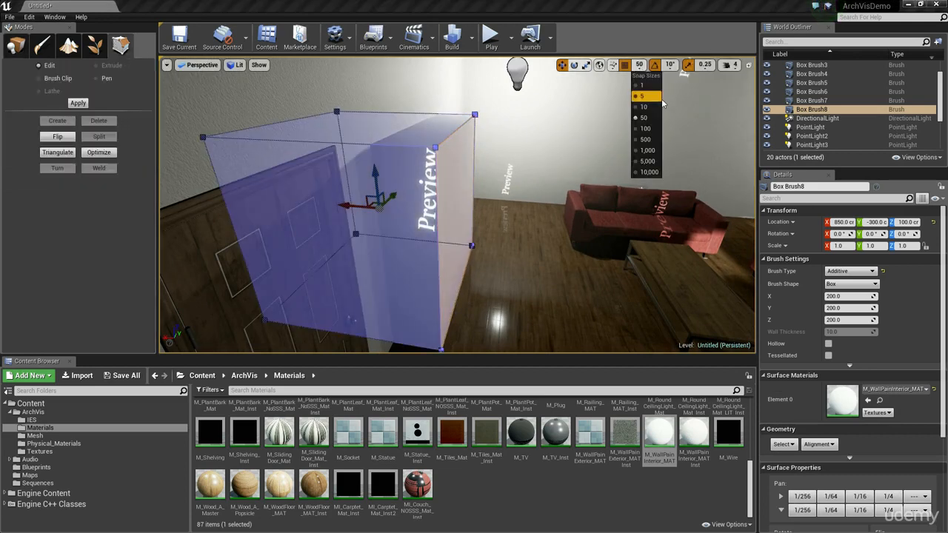
{"action": "left_click", "coordinate": [651, 103]}
Step: Reshape the box brush by shifting its side face and raising its top toward the ceiling
{"action": "left_click", "coordinate": [457, 190]}
{"action": "right_click_drag", "start_coordinate": [376, 199], "coordinate": [380, 200]}
{"action": "left_click_drag", "start_coordinate": [426, 206], "coordinate": [401, 213]}
{"action": "mouse_move", "coordinate": [451, 190]}
{"action": "right_mouse_down"}
{"action": "mouse_move", "coordinate": [460, 194]}
{"action": "mouse_move", "coordinate": [450, 186]}
{"action": "right_mouse_up"}
{"action": "left_click", "coordinate": [454, 191]}
{"action": "left_click_drag", "start_coordinate": [445, 169], "coordinate": [451, 79]}
{"action": "mouse_move", "coordinate": [540, 208]}
{"action": "right_mouse_down"}
{"action": "mouse_move", "coordinate": [567, 248]}
{"action": "mouse_move", "coordinate": [545, 219]}
{"action": "right_mouse_up"}
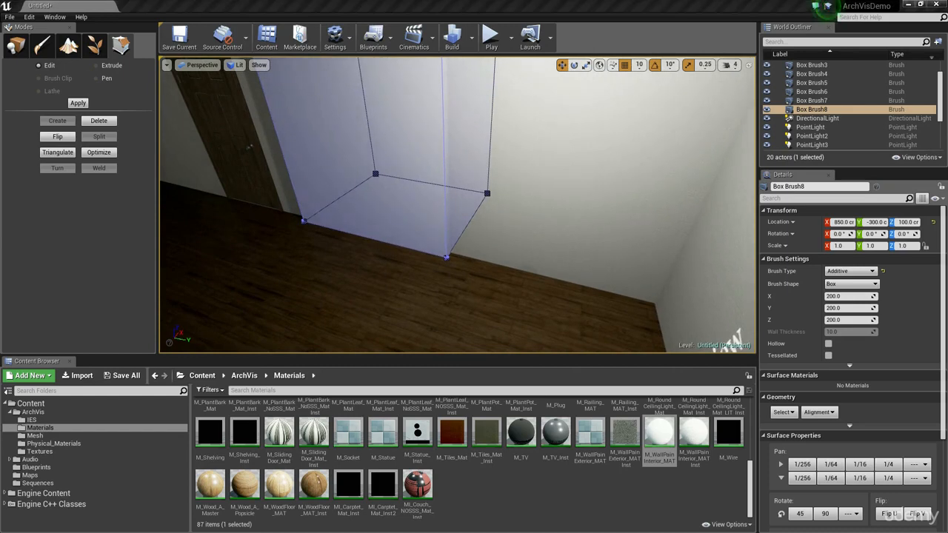
Step: Return to placing mode and move the wall-painted box brush along the TV wall to Y -220
{"action": "mouse_move", "coordinate": [492, 220]}
{"action": "right_mouse_down"}
{"action": "mouse_move", "coordinate": [487, 185]}
{"action": "mouse_move", "coordinate": [445, 185]}
{"action": "mouse_move", "coordinate": [492, 187]}
{"action": "mouse_move", "coordinate": [497, 241]}
{"action": "mouse_move", "coordinate": [472, 149]}
{"action": "right_mouse_up"}
{"action": "left_click", "coordinate": [512, 184]}
{"action": "left_click", "coordinate": [488, 185]}
{"action": "key", "text": "s"}
{"action": "key", "text": "shift+1"}
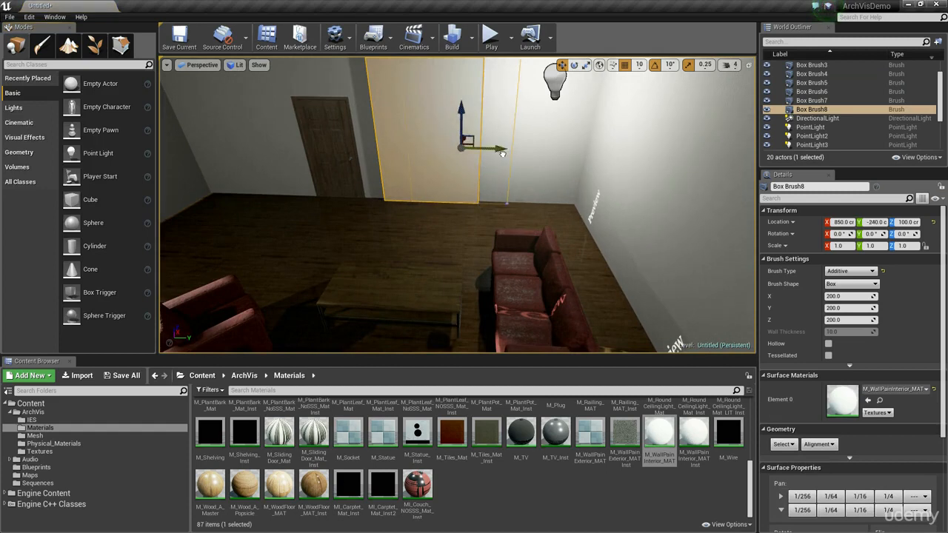
{"action": "left_click_drag", "start_coordinate": [511, 155], "coordinate": [513, 155]}
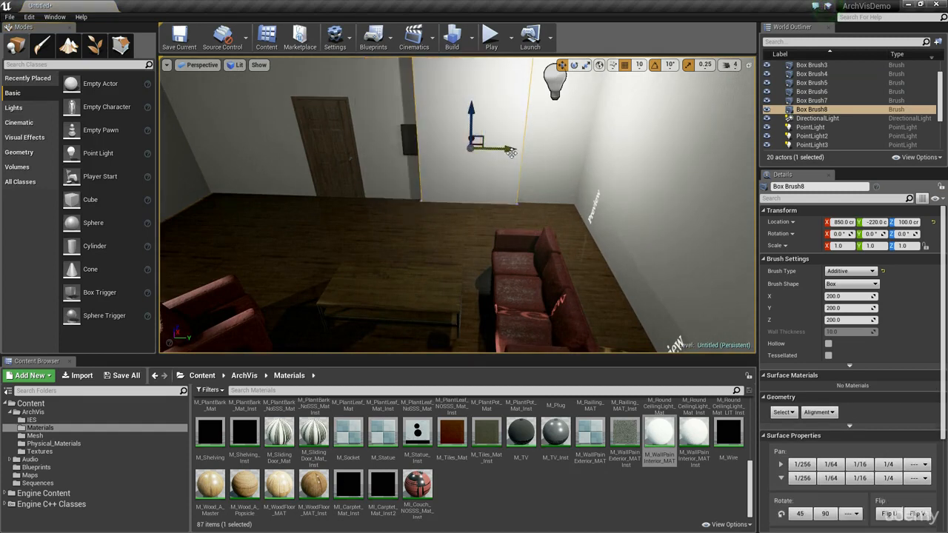
Step: Move the TV onto the box brush's front face at X 790, Y -220, Z 100, and switch the viewport to game view
{"action": "key", "text": "s"}
{"action": "mouse_move", "coordinate": [408, 193]}
{"action": "right_mouse_down"}
{"action": "mouse_move", "coordinate": [417, 172]}
{"action": "mouse_move", "coordinate": [404, 183]}
{"action": "mouse_move", "coordinate": [403, 175]}
{"action": "mouse_move", "coordinate": [408, 193]}
{"action": "mouse_move", "coordinate": [444, 194]}
{"action": "right_mouse_up"}
{"action": "key", "text": "w"}
{"action": "left_click", "coordinate": [417, 192]}
{"action": "key", "text": "w"}
{"action": "left_click_drag", "start_coordinate": [315, 249], "coordinate": [438, 236]}
{"action": "key", "text": "a"}
{"action": "right_click_drag", "start_coordinate": [427, 250], "coordinate": [398, 262]}
{"action": "key", "text": "w"}
{"action": "right_click_drag", "start_coordinate": [383, 249], "coordinate": [193, 263]}
{"action": "key", "text": "g"}
{"action": "right_click_drag", "start_coordinate": [278, 259], "coordinate": [360, 250]}
{"action": "key", "text": "s"}
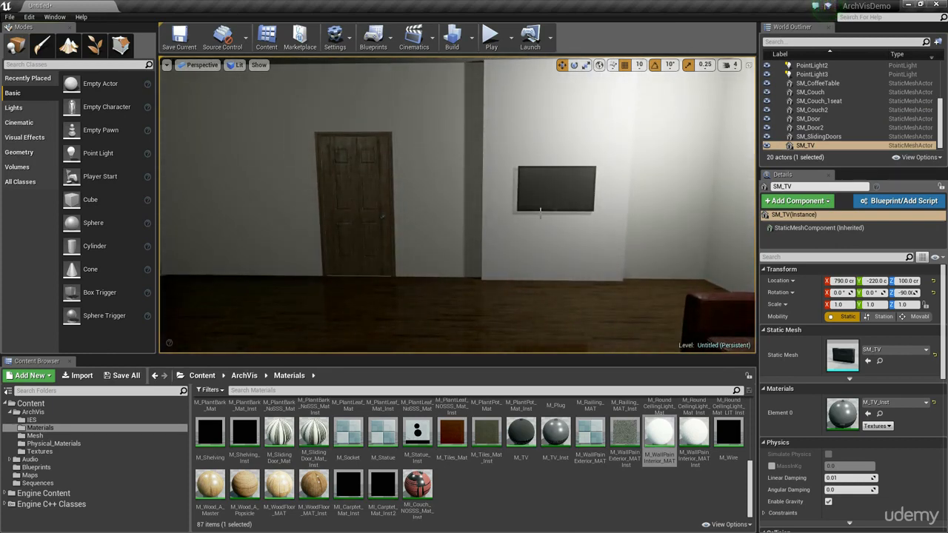
{"action": "right_click_drag", "start_coordinate": [634, 200], "coordinate": [671, 204]}
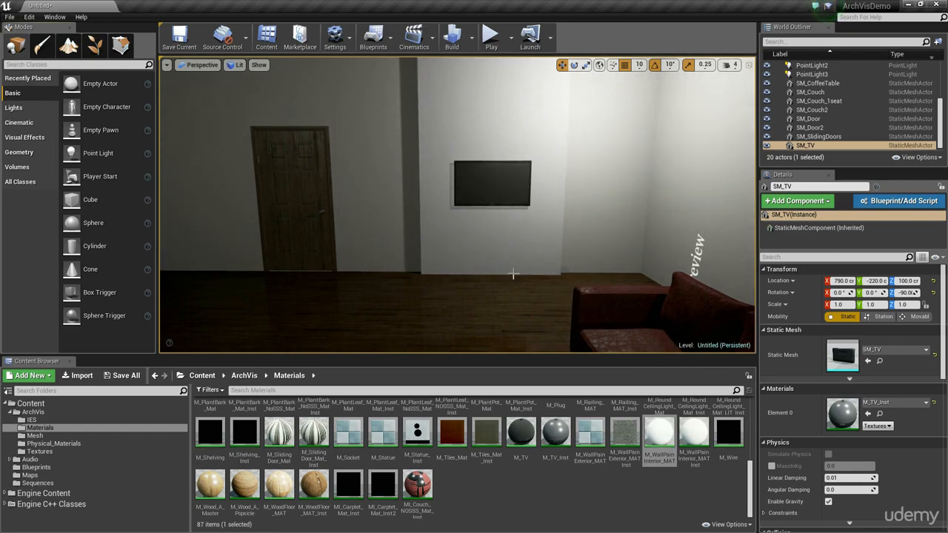
Step: Place the SM_Frame_1 mesh from the Mesh folder on the floor between the door and the TV structure, rotated 90° about Z
{"action": "left_click", "coordinate": [77, 436]}
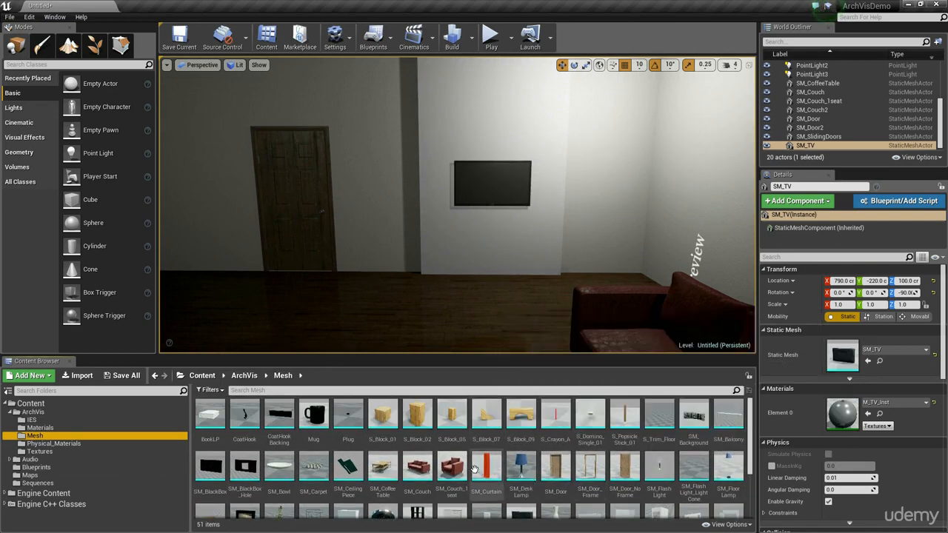
{"action": "scroll", "coordinate": [474, 468], "scroll_direction": "down", "scroll_amount": 1}
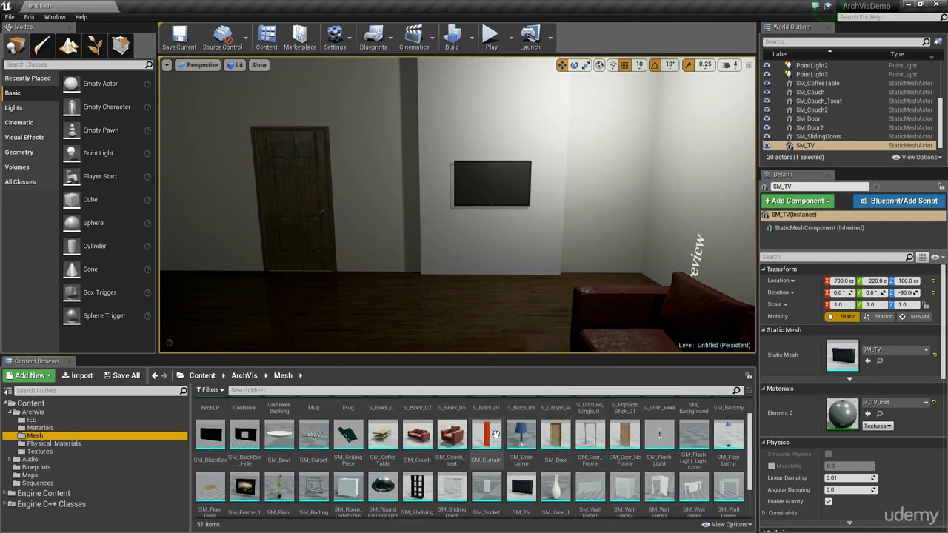
{"action": "left_click_drag", "start_coordinate": [245, 487], "coordinate": [363, 221]}
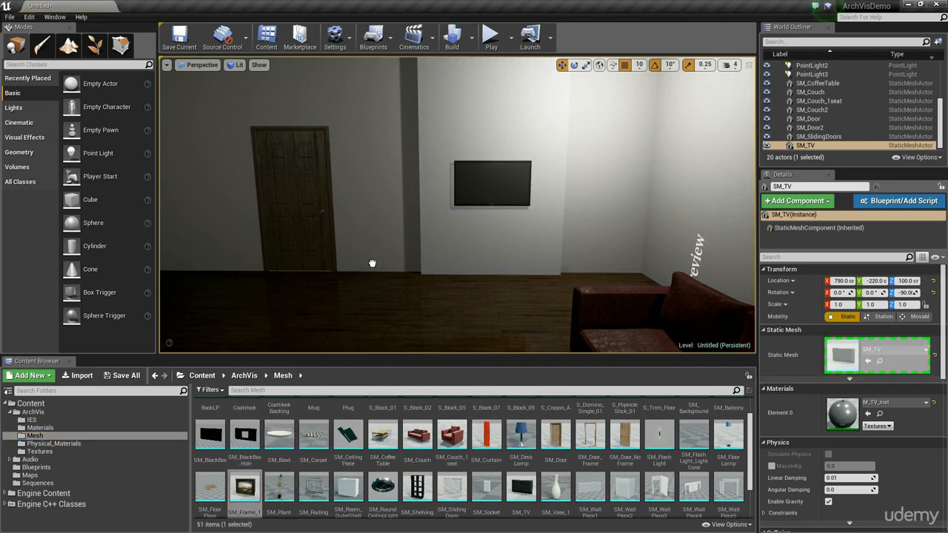
{"action": "left_click_drag", "start_coordinate": [365, 278], "coordinate": [454, 296]}
{"action": "key", "text": "e"}
{"action": "mouse_move", "coordinate": [478, 280]}
{"action": "right_mouse_down"}
{"action": "mouse_move", "coordinate": [498, 283]}
{"action": "mouse_move", "coordinate": [482, 278]}
{"action": "right_mouse_up"}
{"action": "key", "text": "w"}
{"action": "key", "text": "w"}
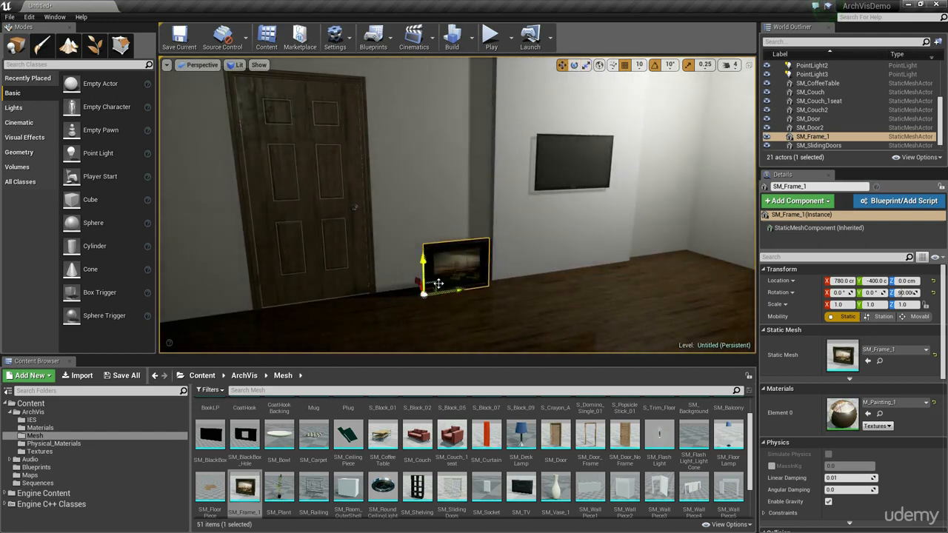
Step: Hang the picture frame on the wall beside the door at X 800, Y -430, Z 110
{"action": "left_click_drag", "start_coordinate": [436, 281], "coordinate": [402, 179]}
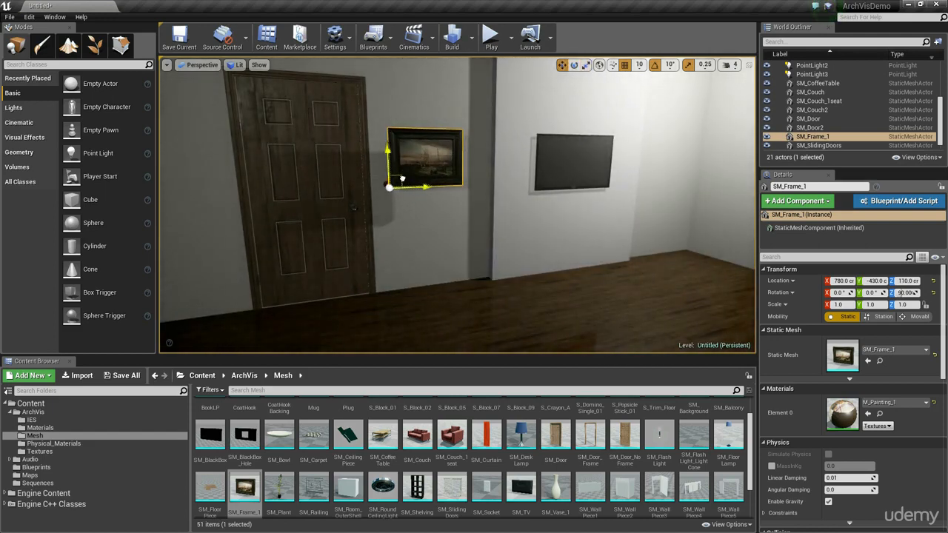
{"action": "right_click_drag", "start_coordinate": [474, 236], "coordinate": [498, 254]}
{"action": "left_click_drag", "start_coordinate": [498, 254], "coordinate": [431, 250]}
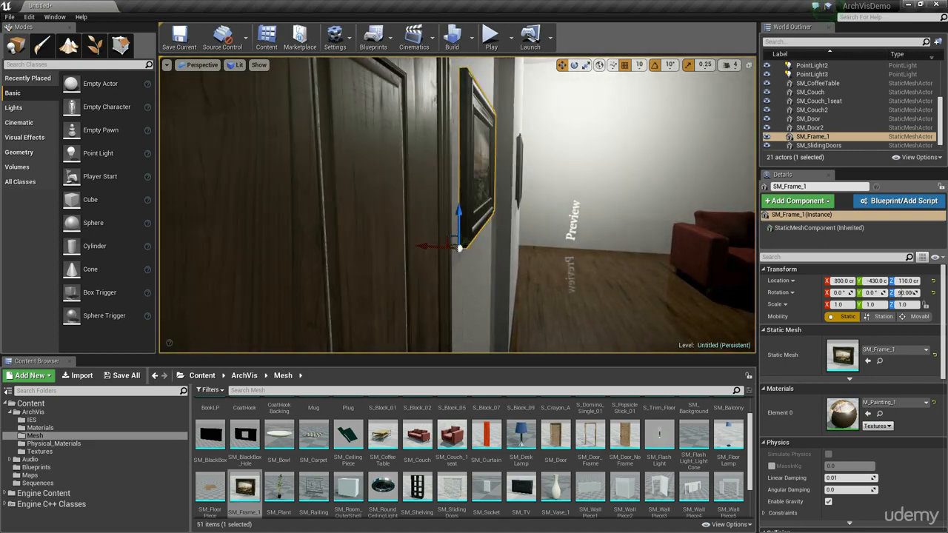
{"action": "mouse_move", "coordinate": [432, 249]}
{"action": "right_mouse_down"}
{"action": "mouse_move", "coordinate": [356, 248]}
{"action": "mouse_move", "coordinate": [393, 256]}
{"action": "mouse_move", "coordinate": [380, 257]}
{"action": "right_mouse_up"}
{"action": "left_click", "coordinate": [519, 296]}
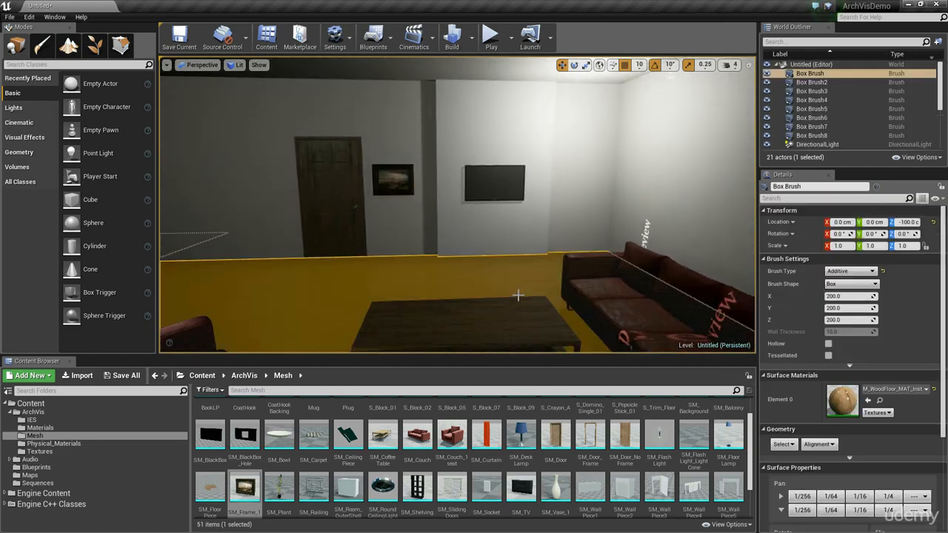
Step: Place the SM_FloorLamp mesh in the corner between the TV structure and the couch at X 750, Y -50
{"action": "right_click_drag", "start_coordinate": [466, 283], "coordinate": [452, 282]}
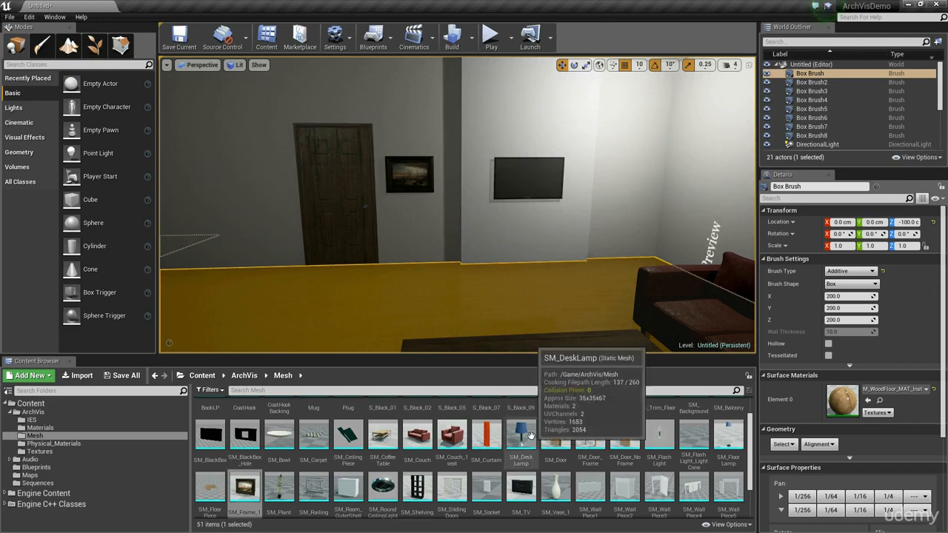
{"action": "scroll", "coordinate": [585, 437], "scroll_direction": "down", "scroll_amount": 2}
{"action": "scroll", "coordinate": [696, 447], "scroll_direction": "up", "scroll_amount": 4}
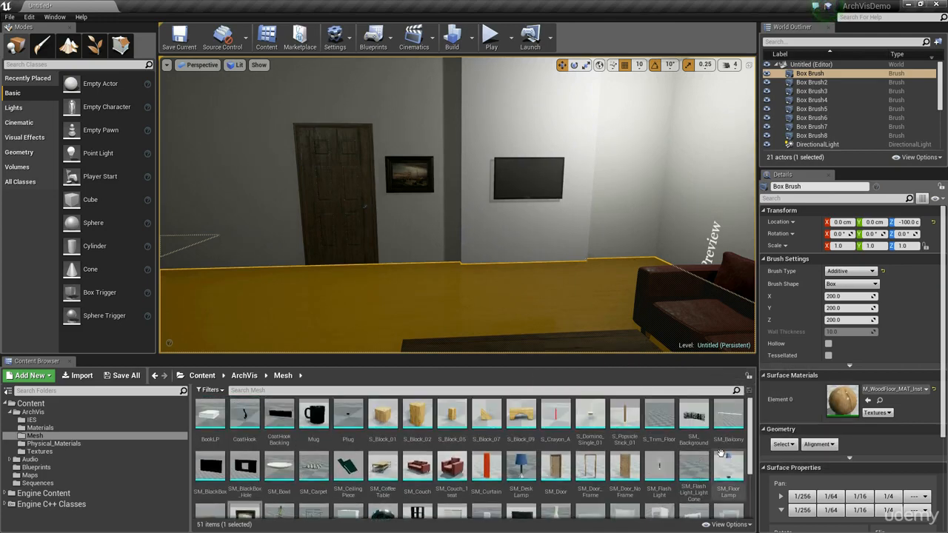
{"action": "left_click", "coordinate": [724, 461]}
{"action": "mouse_move", "coordinate": [548, 288]}
{"action": "right_mouse_down"}
{"action": "mouse_move", "coordinate": [615, 326]}
{"action": "mouse_move", "coordinate": [533, 300]}
{"action": "right_mouse_up"}
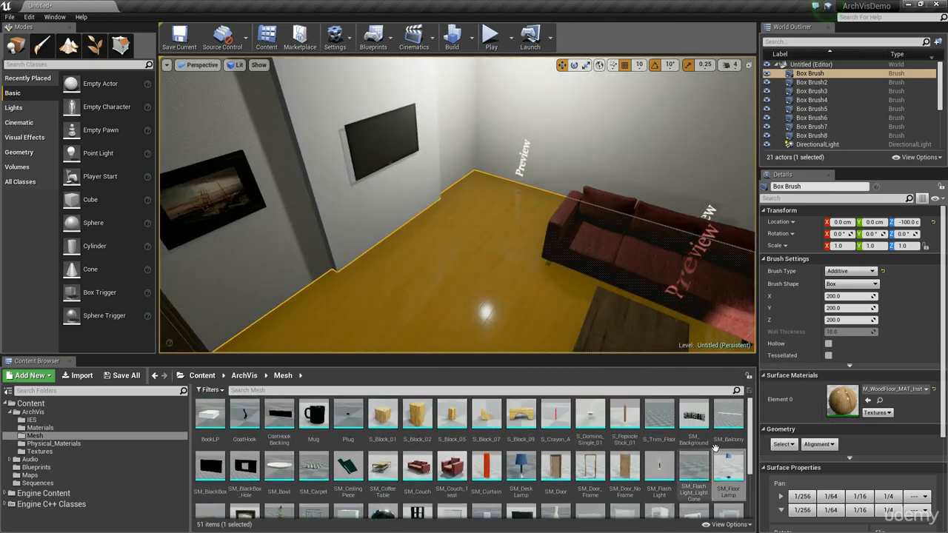
{"action": "left_click_drag", "start_coordinate": [728, 467], "coordinate": [483, 187]}
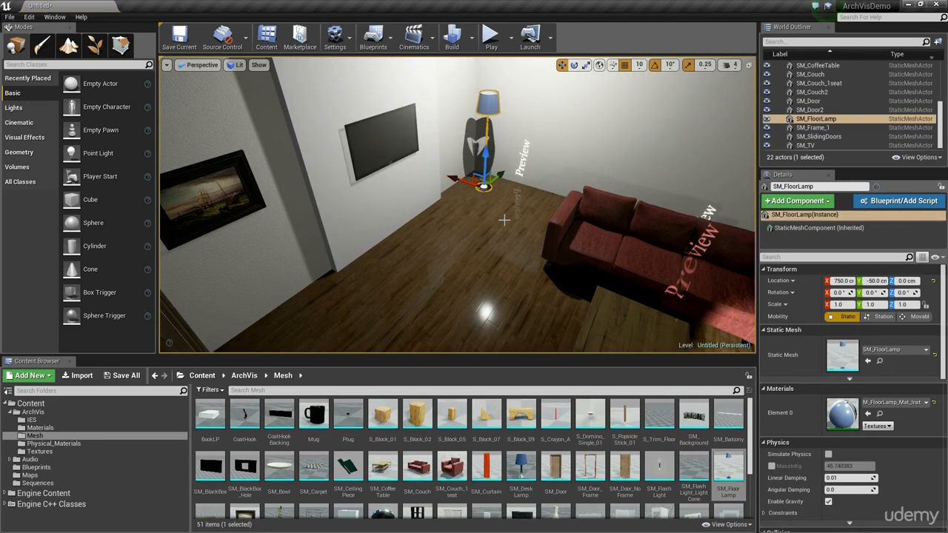
Step: Place the SM_Plant mesh on the floor next to the floor lamp at X 750, Y -110
{"action": "scroll", "coordinate": [612, 440], "scroll_direction": "down", "scroll_amount": 2}
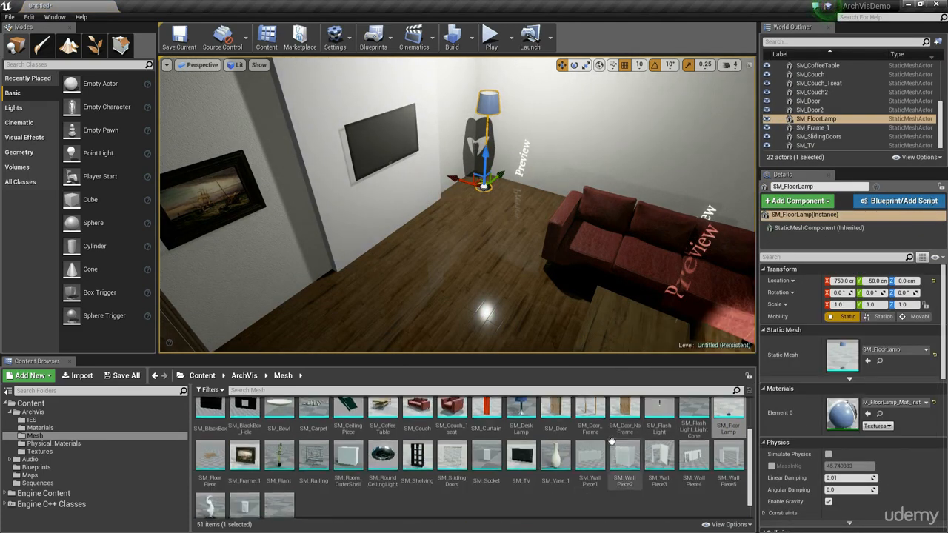
{"action": "left_click", "coordinate": [284, 447]}
{"action": "left_click_drag", "start_coordinate": [284, 446], "coordinate": [465, 202]}
{"action": "right_click_drag", "start_coordinate": [326, 282], "coordinate": [254, 271]}
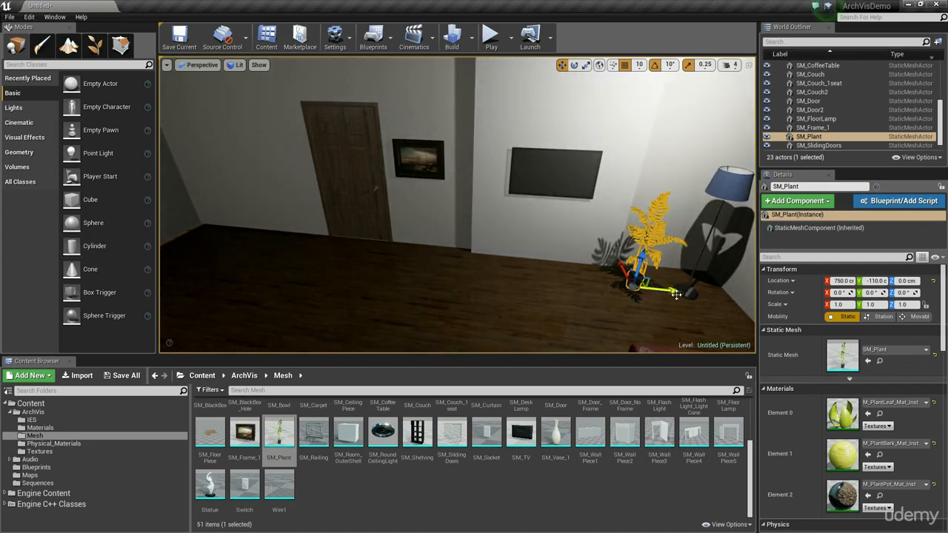
Step: Duplicate the plant along the TV wall to Y -340, beneath the picture frame
{"action": "left_click_drag", "start_coordinate": [676, 295], "coordinate": [505, 286], "text": "alt"}
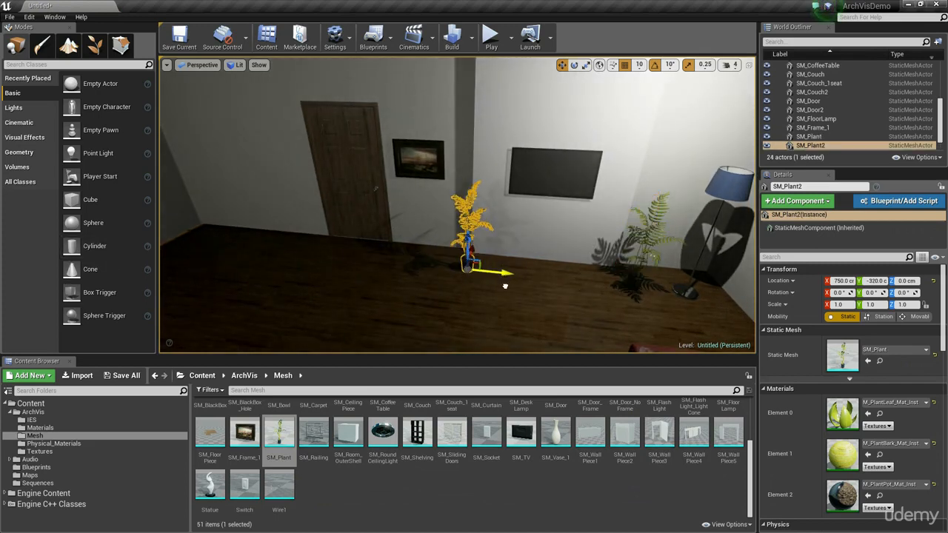
{"action": "left_click_drag", "start_coordinate": [502, 286], "coordinate": [493, 286], "text": "alt"}
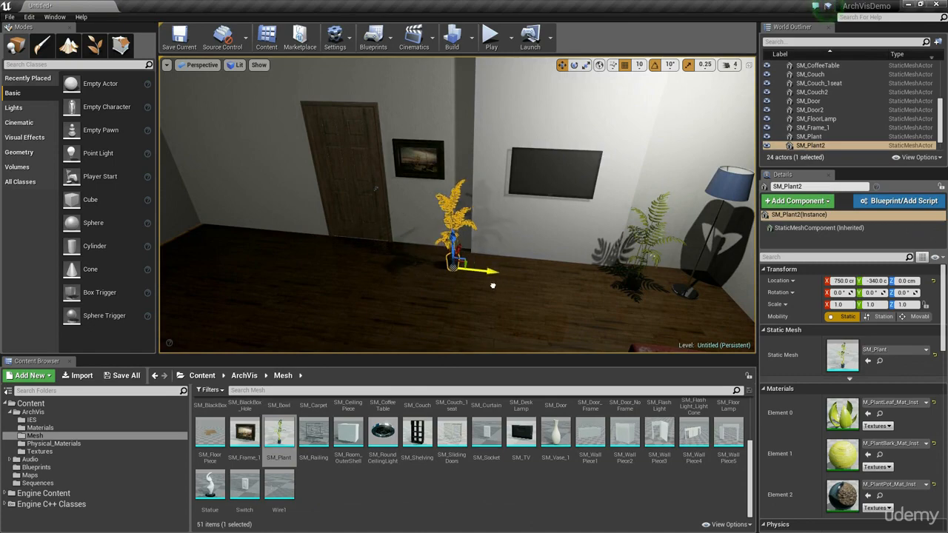
{"action": "key", "text": "s"}
{"action": "right_click_drag", "start_coordinate": [494, 287], "coordinate": [519, 285]}
Step: Duplicate the floor lamp into the far corner beyond the door at X 750, Y -750
{"action": "left_click", "coordinate": [574, 166]}
{"action": "right_click_drag", "start_coordinate": [574, 167], "coordinate": [498, 185]}
{"action": "left_click_drag", "start_coordinate": [738, 243], "coordinate": [348, 266], "text": "alt"}
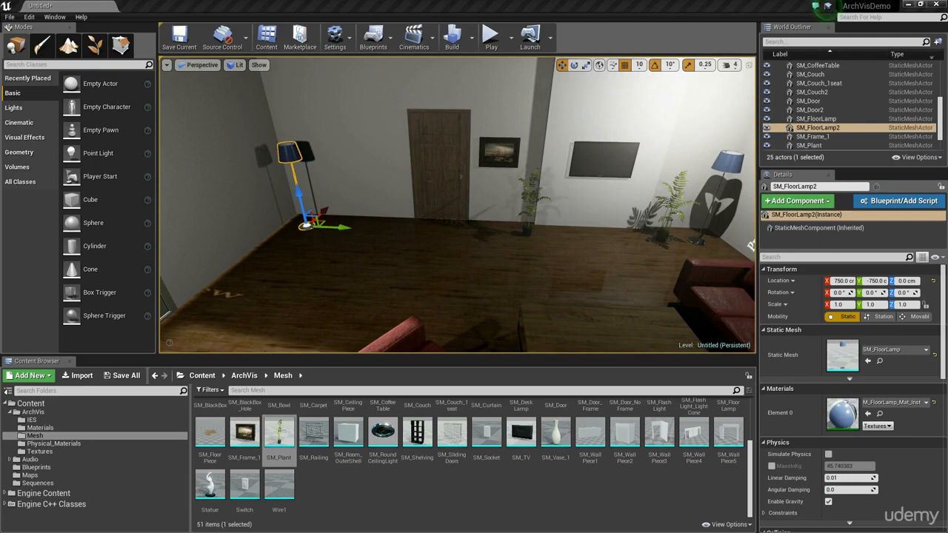
{"action": "right_click_drag", "start_coordinate": [270, 225], "coordinate": [144, 229]}
{"action": "key", "text": "s"}
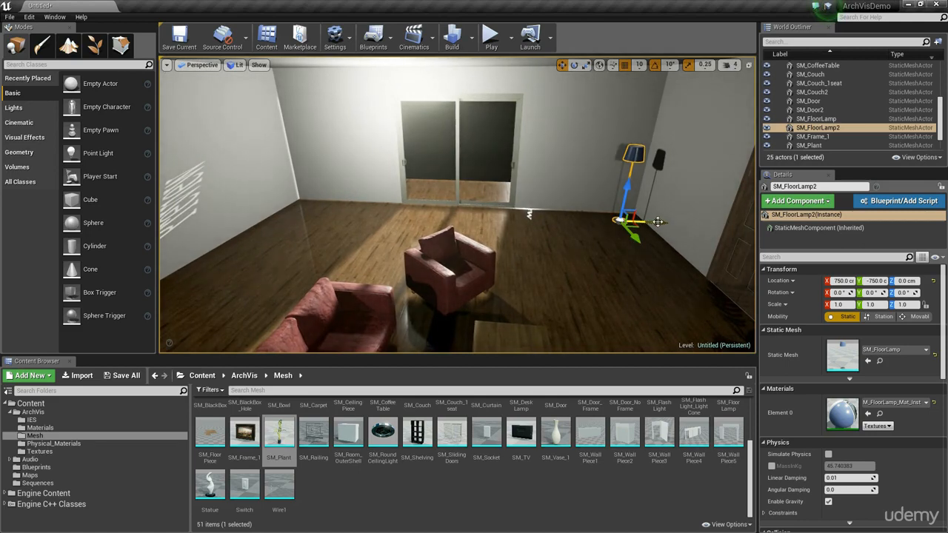
Step: Duplicate the far-corner floor lamp across the sliding doors to the opposite corner at X 130, Y -750
{"action": "left_click_drag", "start_coordinate": [658, 221], "coordinate": [374, 241], "text": "alt"}
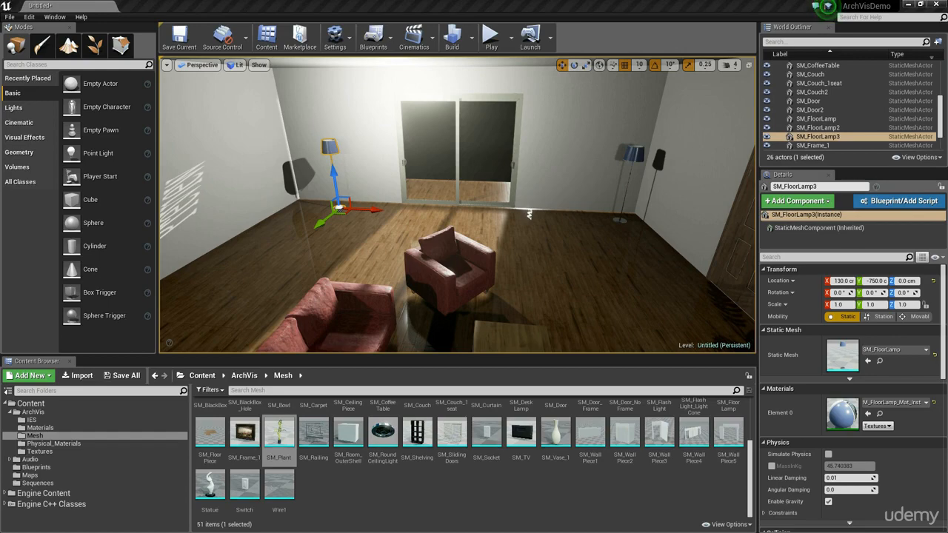
{"action": "right_click_drag", "start_coordinate": [425, 167], "coordinate": [363, 165]}
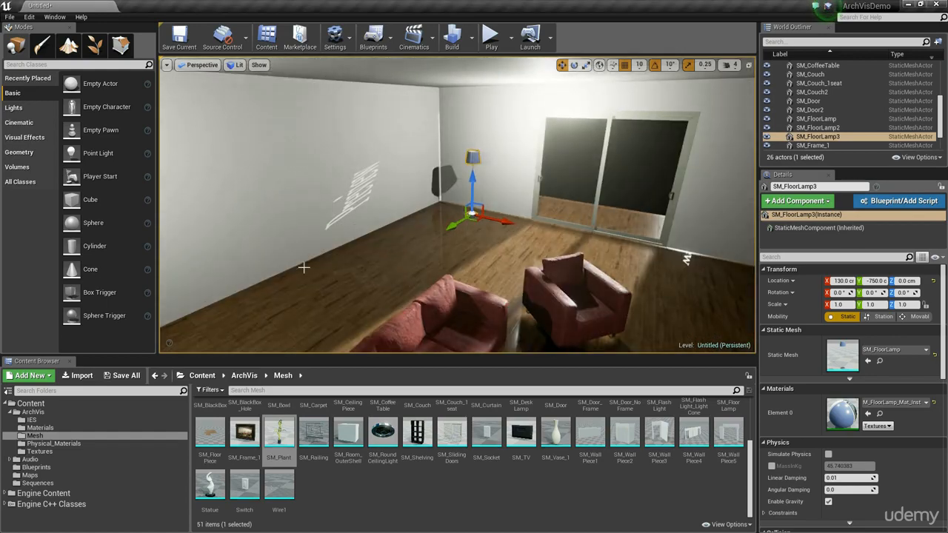
{"action": "right_click_drag", "start_coordinate": [303, 267], "coordinate": [528, 148]}
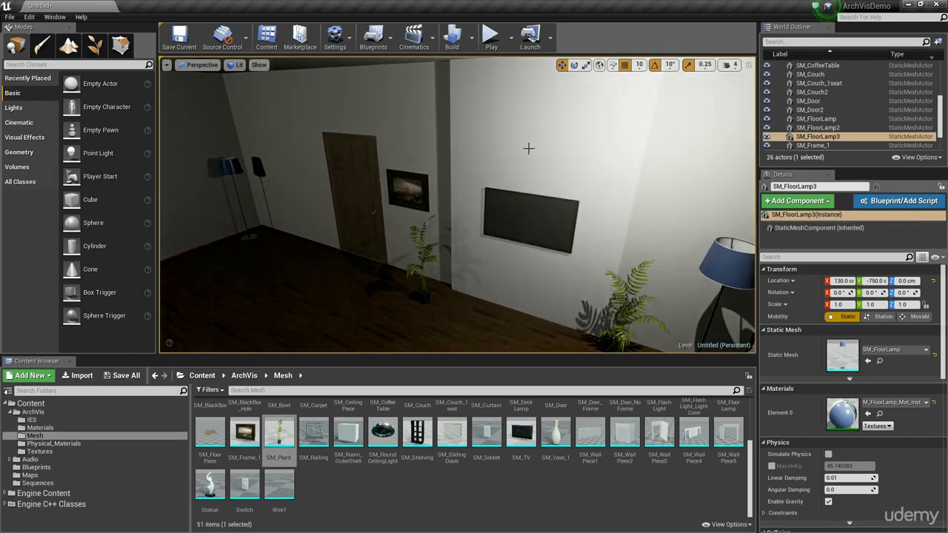
Step: Duplicate the TV wall's box brush and set the copy into the opposite wall at X -60, Y -460, Z 100
{"action": "left_click", "coordinate": [528, 148]}
{"action": "key", "text": "f"}
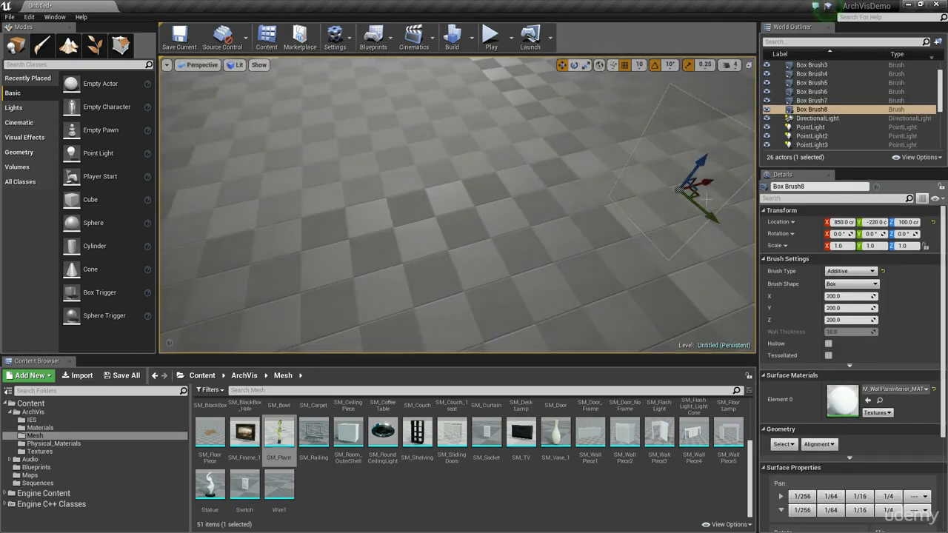
{"action": "mouse_move", "coordinate": [699, 196]}
{"action": "left_mouse_down", "text": "alt"}
{"action": "mouse_move", "coordinate": [539, 215]}
{"action": "mouse_move", "coordinate": [325, 189]}
{"action": "left_mouse_up", "text": "alt"}
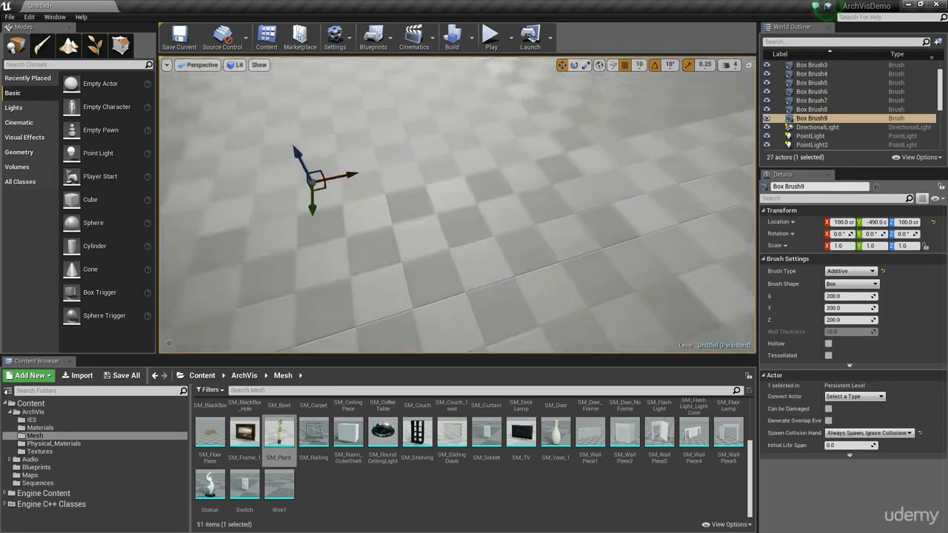
{"action": "key", "text": "f"}
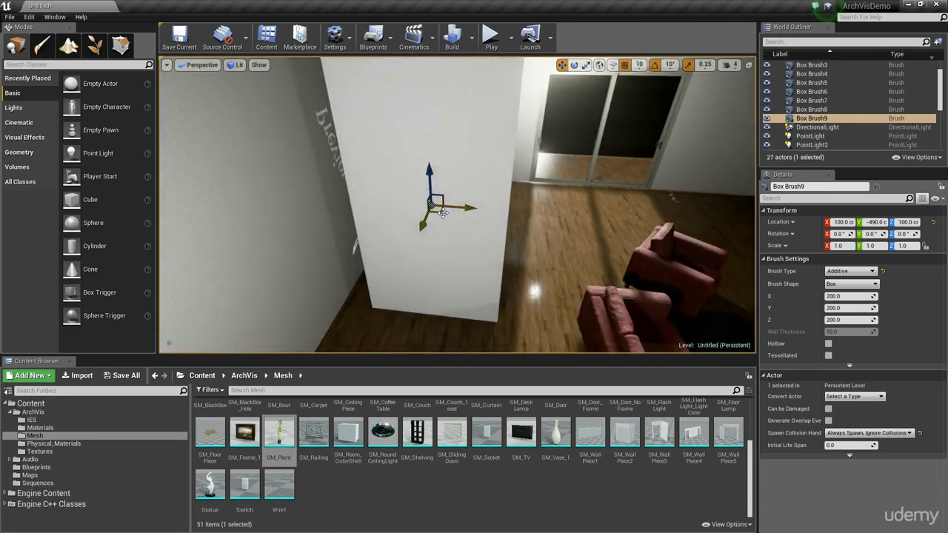
{"action": "mouse_move", "coordinate": [442, 212]}
{"action": "left_mouse_down"}
{"action": "mouse_move", "coordinate": [332, 217]}
{"action": "mouse_move", "coordinate": [386, 215]}
{"action": "mouse_move", "coordinate": [349, 212]}
{"action": "left_mouse_up"}
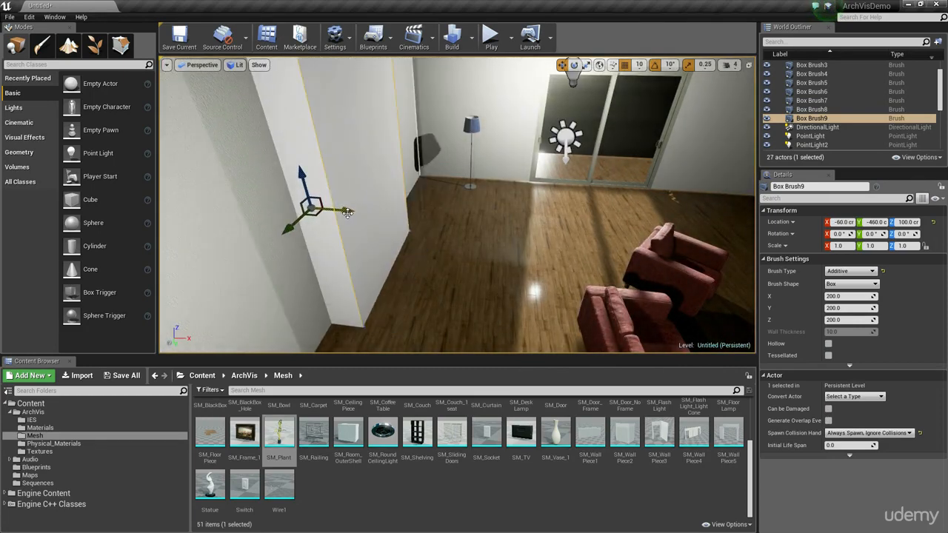
{"action": "mouse_move", "coordinate": [351, 218]}
{"action": "right_mouse_down"}
{"action": "mouse_move", "coordinate": [255, 211]}
{"action": "mouse_move", "coordinate": [385, 237]}
{"action": "right_mouse_up"}
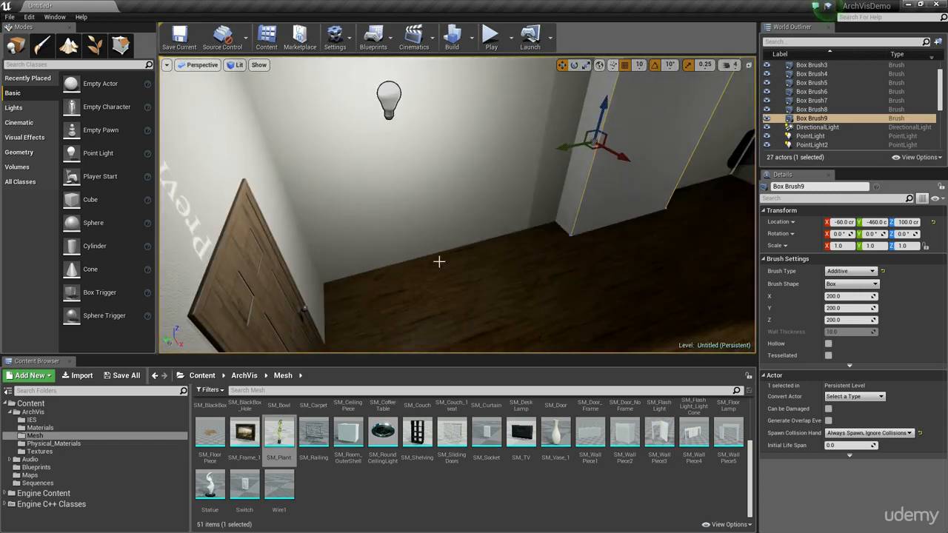
{"action": "right_click_drag", "start_coordinate": [440, 262], "coordinate": [411, 179]}
Step: In geometry editing mode, widen the copied box brush by shifting its side face toward the floor lamp corner
{"action": "left_click", "coordinate": [428, 147]}
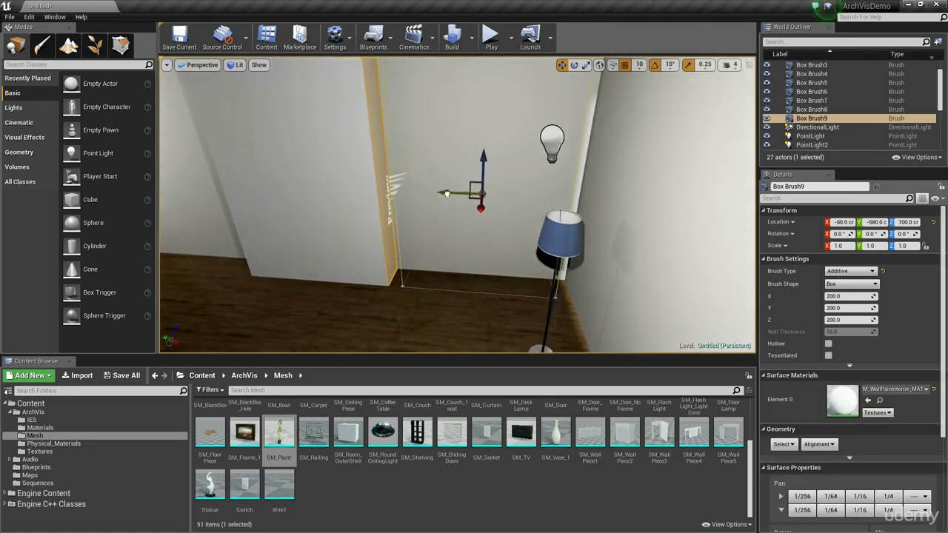
{"action": "left_click", "coordinate": [120, 46]}
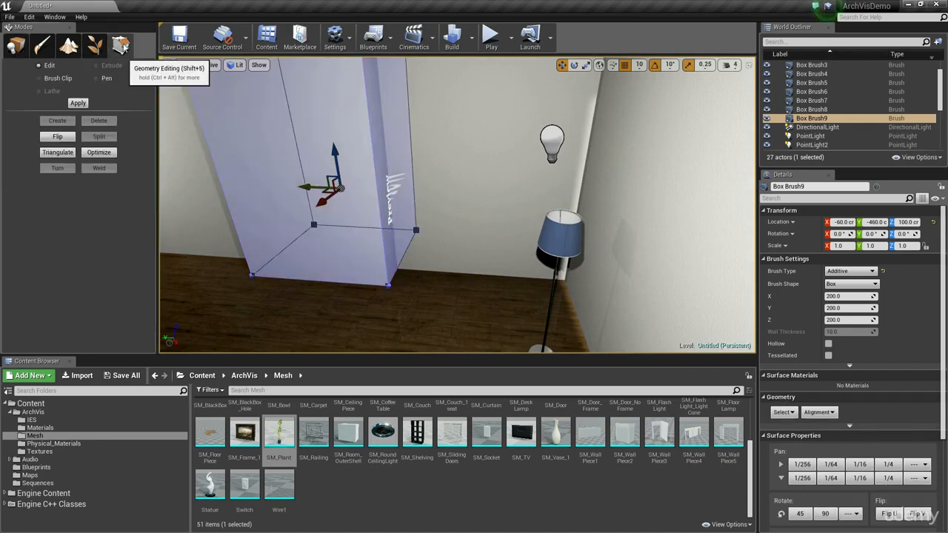
{"action": "left_click", "coordinate": [391, 172]}
{"action": "left_click", "coordinate": [374, 173]}
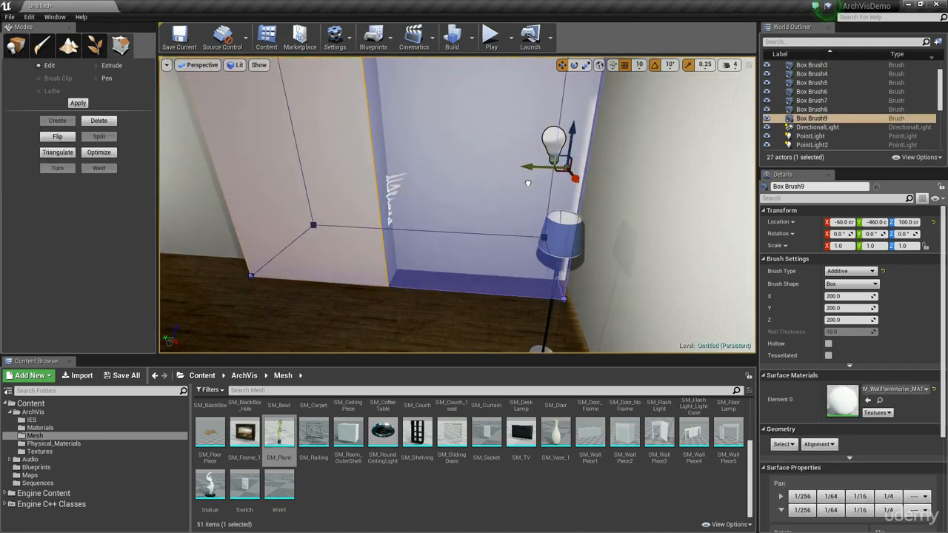
{"action": "left_click", "coordinate": [457, 191]}
{"action": "right_click_drag", "start_coordinate": [457, 191], "coordinate": [453, 190]}
{"action": "left_click", "coordinate": [599, 159]}
Step: Place the SM_Shelving mesh against the wall near the door, rotated 90° about Z, at X 20, Y -90
{"action": "right_click_drag", "start_coordinate": [573, 176], "coordinate": [497, 311]}
{"action": "left_click_drag", "start_coordinate": [417, 434], "coordinate": [326, 290]}
{"action": "mouse_move", "coordinate": [432, 298]}
{"action": "right_mouse_down"}
{"action": "mouse_move", "coordinate": [415, 300]}
{"action": "mouse_move", "coordinate": [431, 298]}
{"action": "right_mouse_up"}
{"action": "key", "text": "e"}
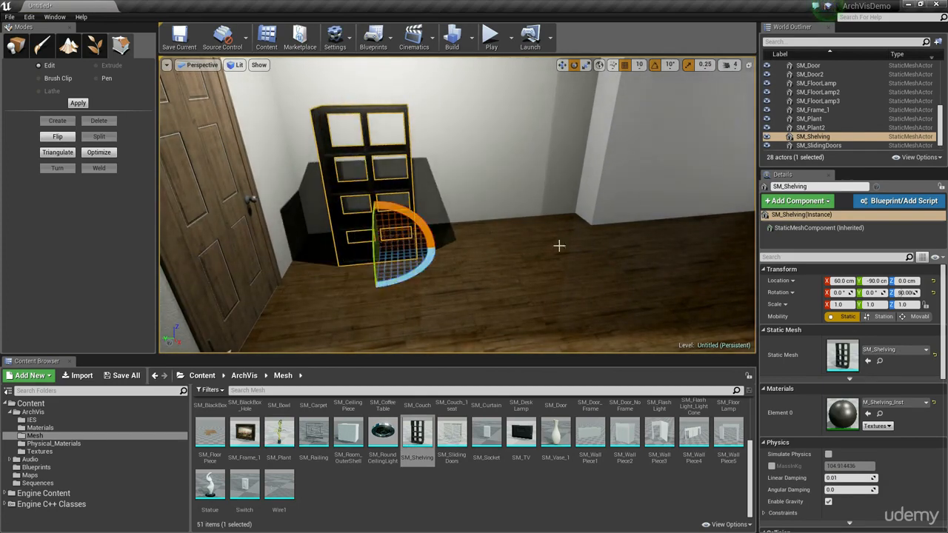
{"action": "right_click_drag", "start_coordinate": [560, 246], "coordinate": [474, 252]}
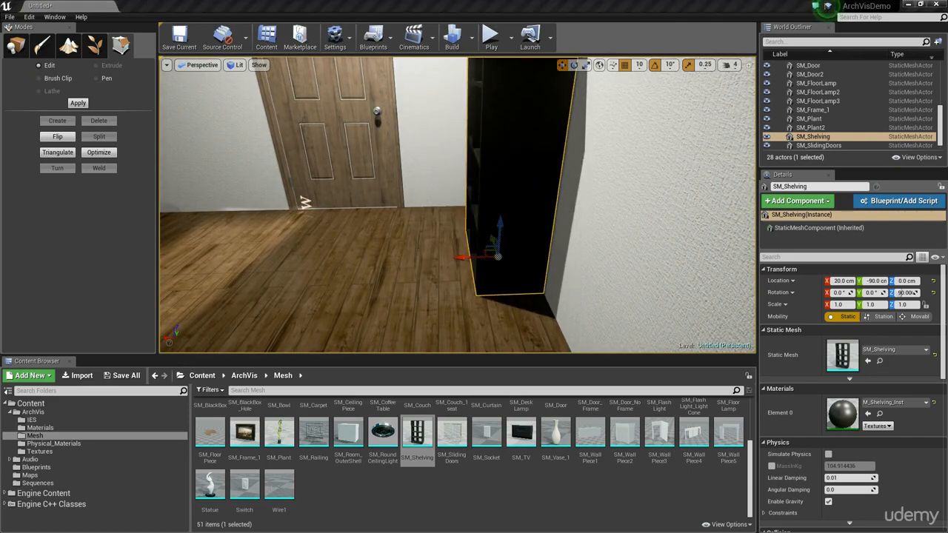
{"action": "right_click_drag", "start_coordinate": [343, 263], "coordinate": [510, 260]}
{"action": "right_click_drag", "start_coordinate": [391, 279], "coordinate": [455, 248]}
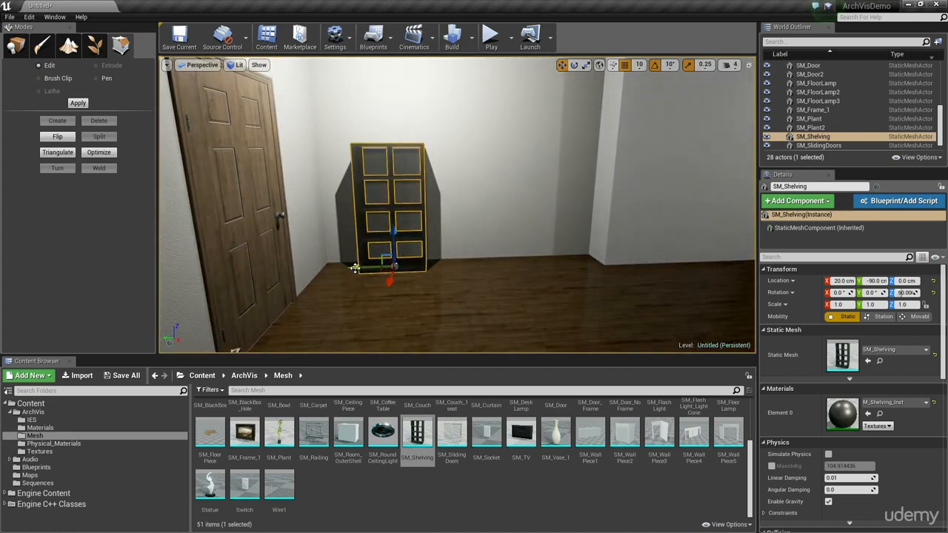
Step: Duplicate the shelving mesh directly beside the first one along the wall, at X 20, Y -170
{"action": "left_click_drag", "start_coordinate": [357, 265], "coordinate": [422, 276], "text": "alt"}
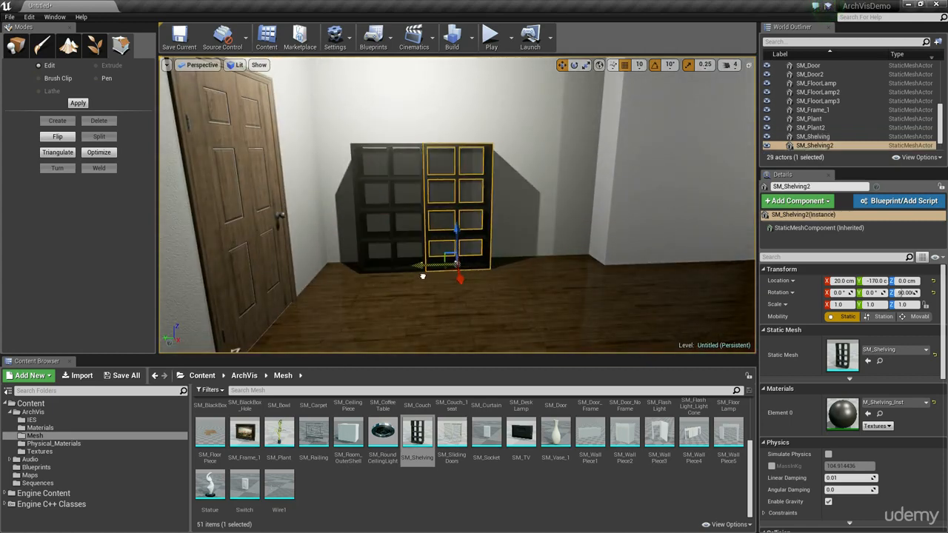
{"action": "mouse_move", "coordinate": [522, 267]}
{"action": "right_mouse_down"}
{"action": "mouse_move", "coordinate": [567, 268]}
{"action": "mouse_move", "coordinate": [533, 270]}
{"action": "right_mouse_up"}
{"action": "right_click_drag", "start_coordinate": [550, 305], "coordinate": [741, 302]}
{"action": "right_click_drag", "start_coordinate": [497, 279], "coordinate": [326, 282]}
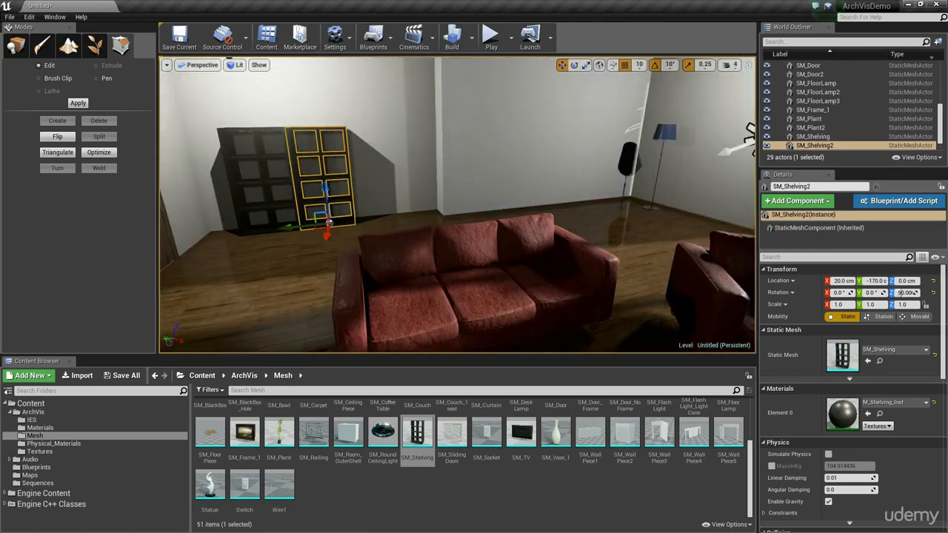
Step: Add another SM_Shelving mesh in front of the TV wall and lay it on its side with a -90° Y rotation
{"action": "right_click_drag", "start_coordinate": [460, 282], "coordinate": [638, 286]}
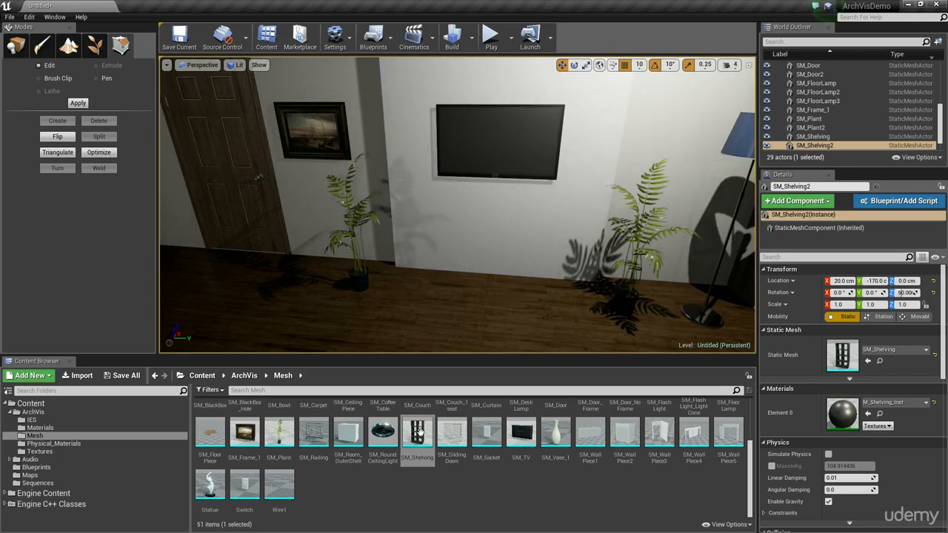
{"action": "left_click_drag", "start_coordinate": [419, 432], "coordinate": [466, 289]}
{"action": "key", "text": "e"}
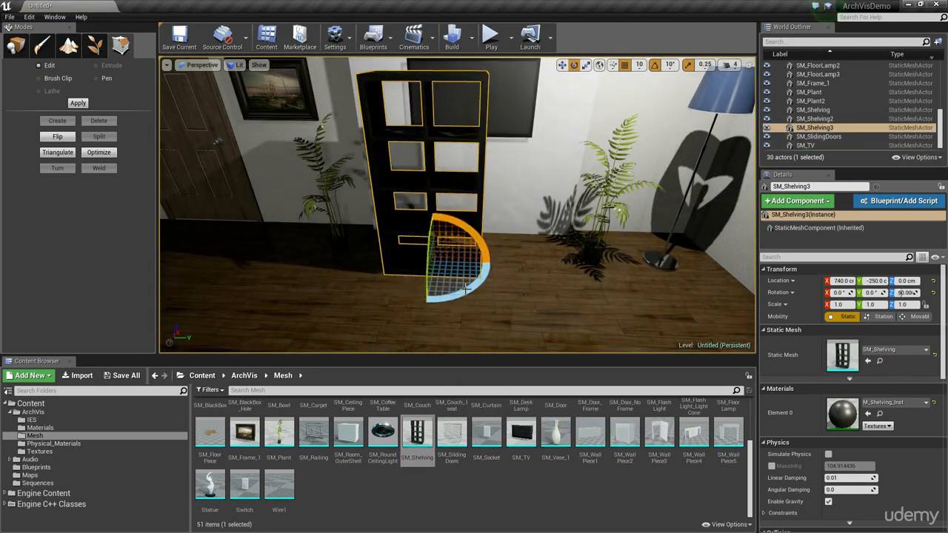
{"action": "left_click_drag", "start_coordinate": [459, 225], "coordinate": [434, 267]}
Step: Move the horizontal shelving unit against the wall beneath the TV, at X 770, Y -300
{"action": "key", "text": "w"}
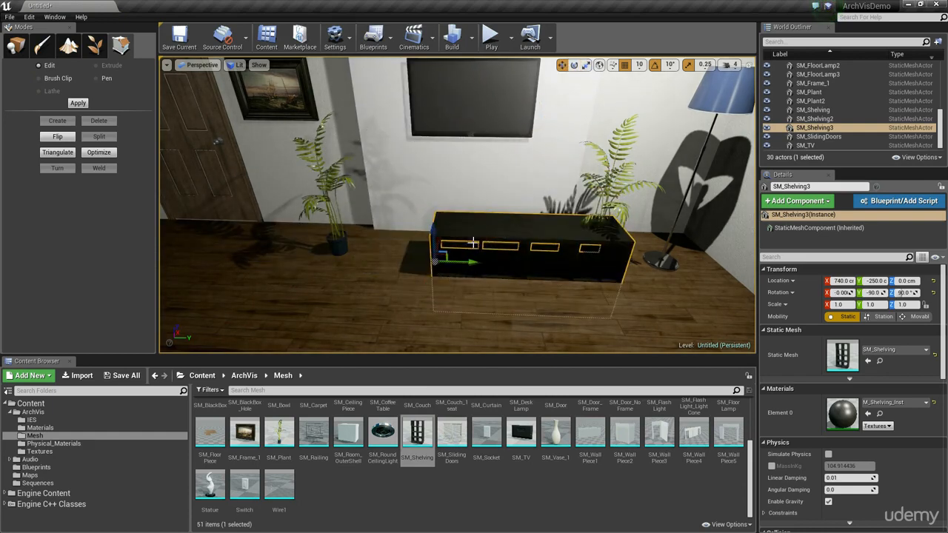
{"action": "left_click_drag", "start_coordinate": [442, 256], "coordinate": [390, 238]}
{"action": "key", "text": "w"}
{"action": "right_click_drag", "start_coordinate": [477, 247], "coordinate": [509, 250]}
Step: Select both couches, the armchair and the coffee table, and shift them together toward the side wall opposite the sliding doors
{"action": "key", "text": "s"}
{"action": "key", "text": "s"}
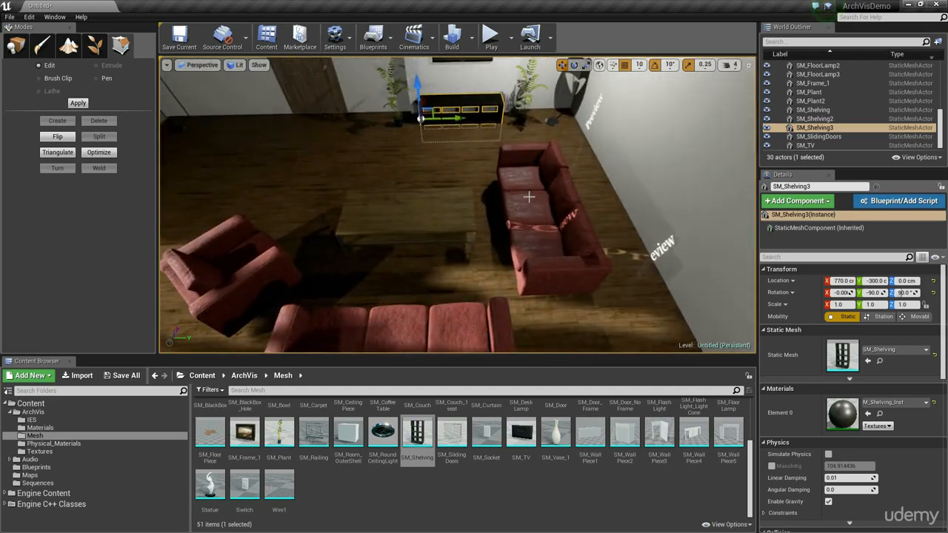
{"action": "left_click", "coordinate": [540, 223]}
{"action": "left_click", "coordinate": [444, 320], "text": "ctrl"}
{"action": "left_click", "coordinate": [414, 231], "text": "ctrl"}
{"action": "left_click", "coordinate": [286, 271], "text": "ctrl"}
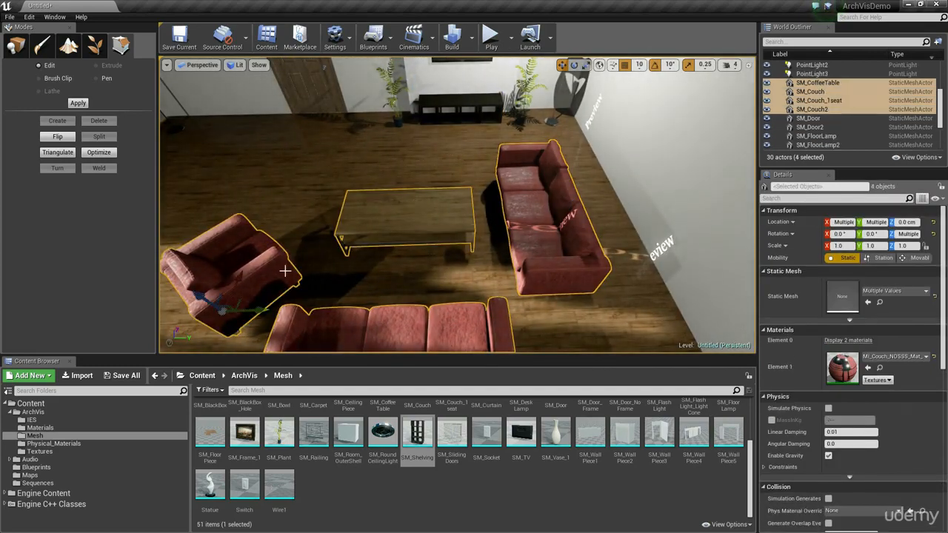
{"action": "left_click_drag", "start_coordinate": [264, 312], "coordinate": [334, 312]}
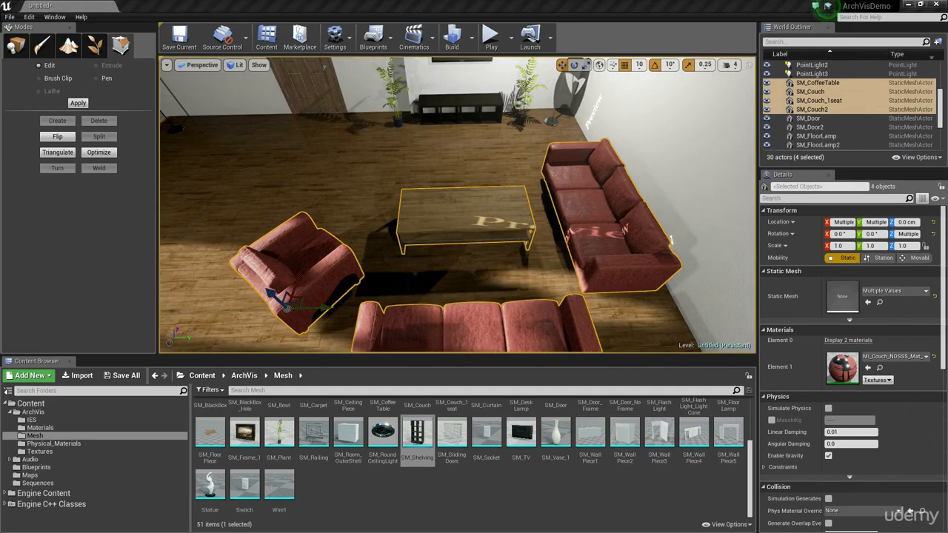
Step: Place the SM_Carpet mesh on the floor under the coffee table at X 500, Y -240
{"action": "mouse_move", "coordinate": [499, 215]}
{"action": "right_mouse_down"}
{"action": "mouse_move", "coordinate": [563, 219]}
{"action": "mouse_move", "coordinate": [498, 214]}
{"action": "right_mouse_up"}
{"action": "left_click", "coordinate": [489, 188]}
{"action": "right_click_drag", "start_coordinate": [576, 208], "coordinate": [326, 200]}
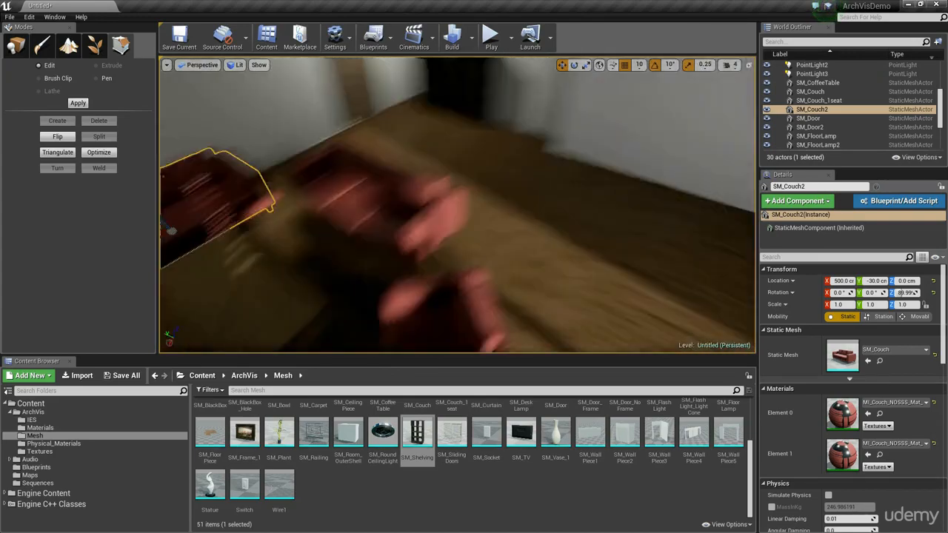
{"action": "right_click_drag", "start_coordinate": [457, 204], "coordinate": [549, 239]}
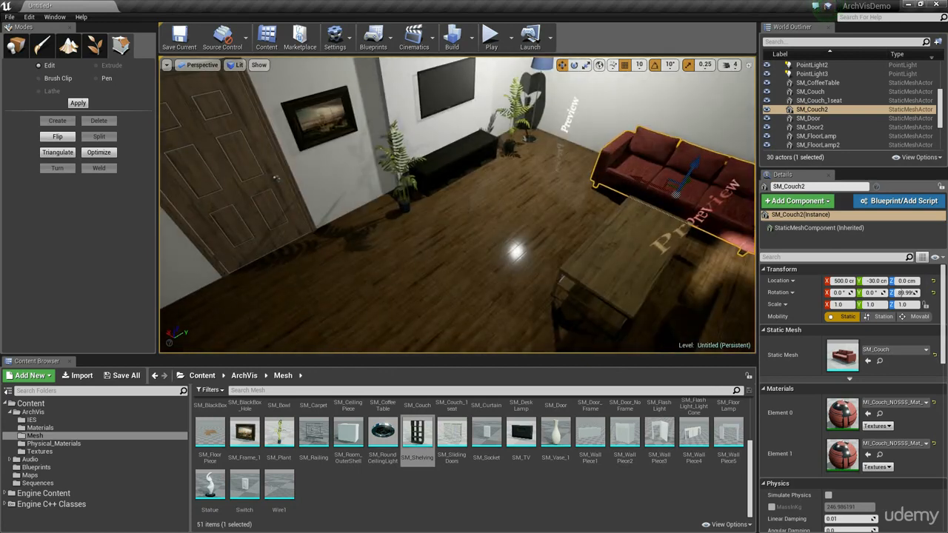
{"action": "right_click_drag", "start_coordinate": [451, 235], "coordinate": [486, 267]}
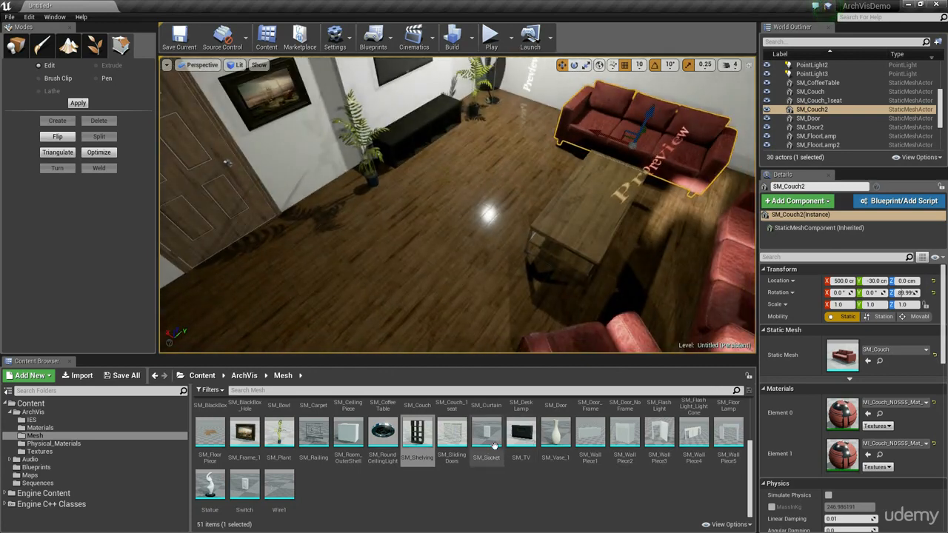
{"action": "scroll", "coordinate": [511, 449], "scroll_direction": "up", "scroll_amount": 4}
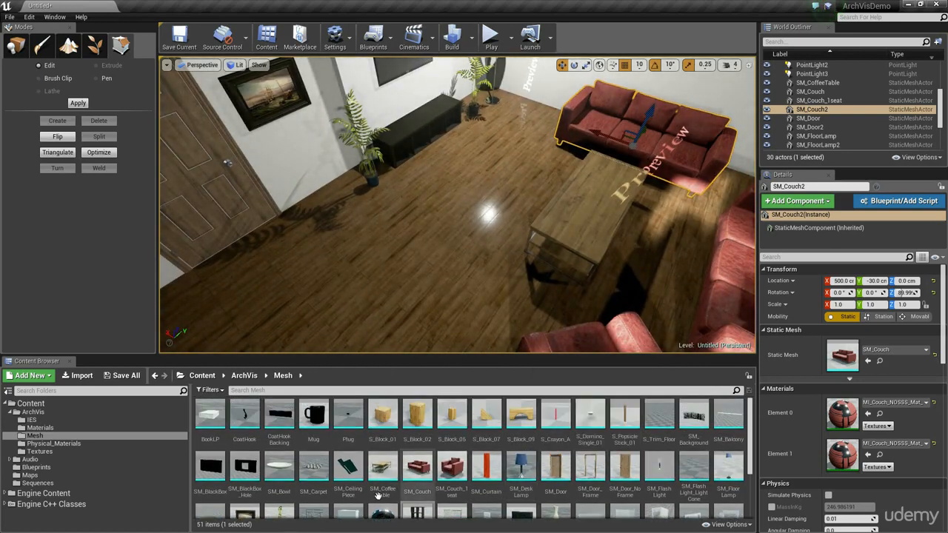
{"action": "left_click_drag", "start_coordinate": [313, 467], "coordinate": [606, 181]}
{"action": "right_click_drag", "start_coordinate": [444, 222], "coordinate": [400, 231]}
{"action": "left_click_drag", "start_coordinate": [408, 209], "coordinate": [506, 213]}
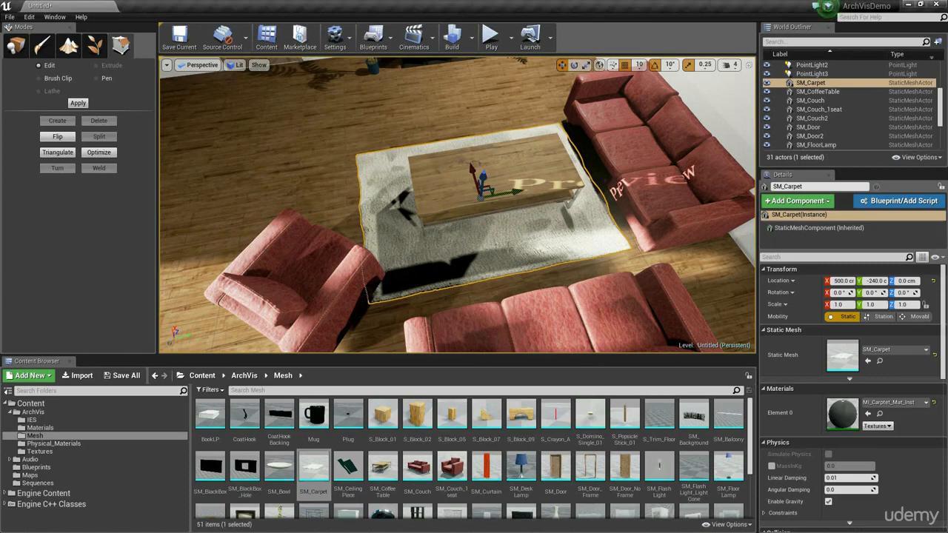
Step: Select the coffee table together with the carpet and shift both toward the TV wall
{"action": "right_click_drag", "start_coordinate": [495, 245], "coordinate": [510, 195]}
{"action": "left_click", "coordinate": [510, 196], "text": "ctrl"}
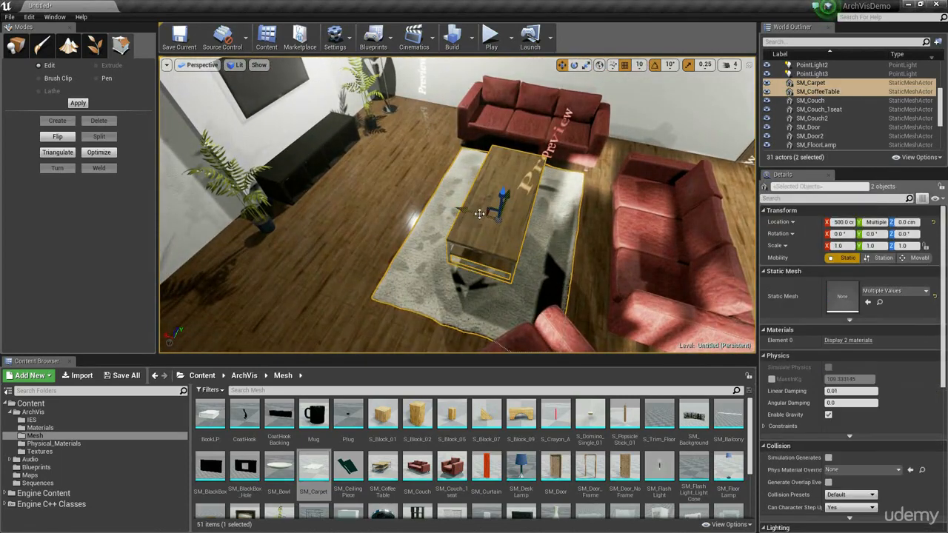
{"action": "left_click_drag", "start_coordinate": [504, 206], "coordinate": [451, 205]}
{"action": "right_click_drag", "start_coordinate": [451, 205], "coordinate": [463, 193]}
Step: Rearrange the two couches and the armchair around the carpet, with the armchair at X 440, Y -430
{"action": "left_click", "coordinate": [545, 187]}
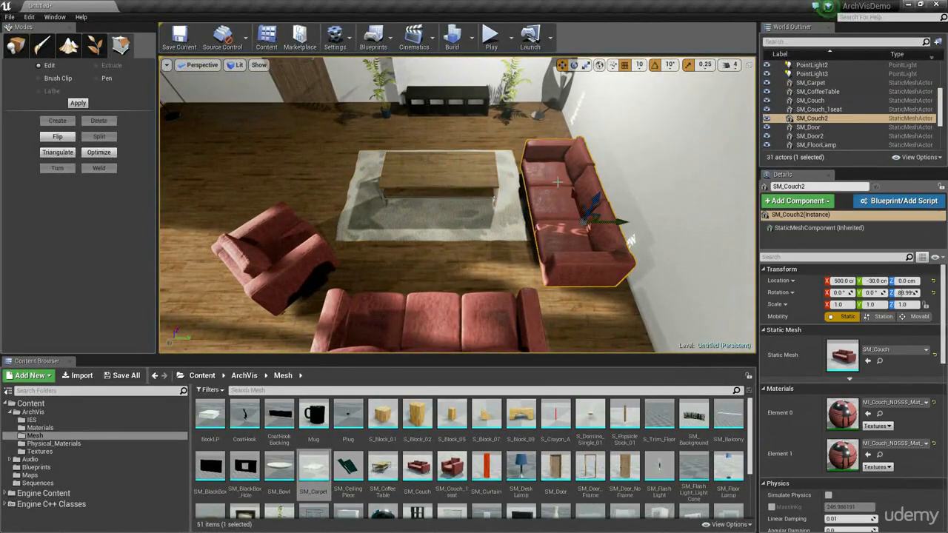
{"action": "left_click_drag", "start_coordinate": [558, 183], "coordinate": [567, 174]}
{"action": "left_click", "coordinate": [444, 321]}
{"action": "mouse_move", "coordinate": [444, 321]}
{"action": "right_mouse_down"}
{"action": "mouse_move", "coordinate": [489, 333]}
{"action": "mouse_move", "coordinate": [437, 311]}
{"action": "mouse_move", "coordinate": [482, 322]}
{"action": "mouse_move", "coordinate": [454, 318]}
{"action": "right_mouse_up"}
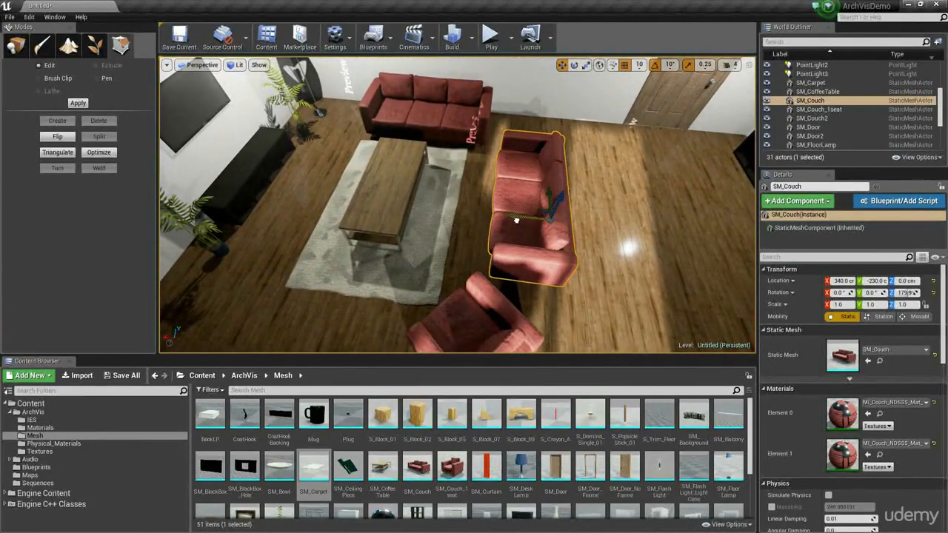
{"action": "right_click_drag", "start_coordinate": [510, 235], "coordinate": [456, 250]}
{"action": "left_click", "coordinate": [456, 250]}
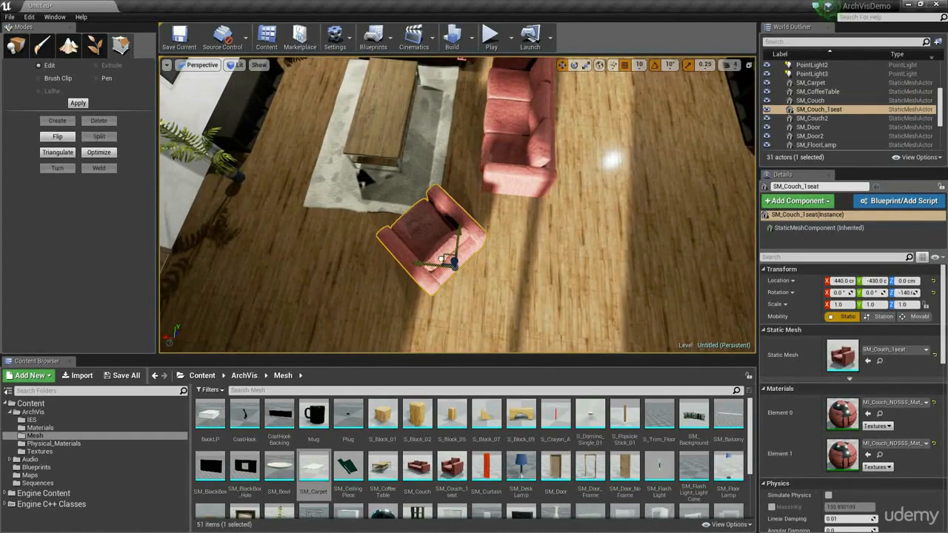
Step: Select both floor lamps beside the sliding doors and move them inward to Y -670
{"action": "right_click_drag", "start_coordinate": [441, 259], "coordinate": [700, 240]}
{"action": "right_click_drag", "start_coordinate": [474, 215], "coordinate": [497, 204]}
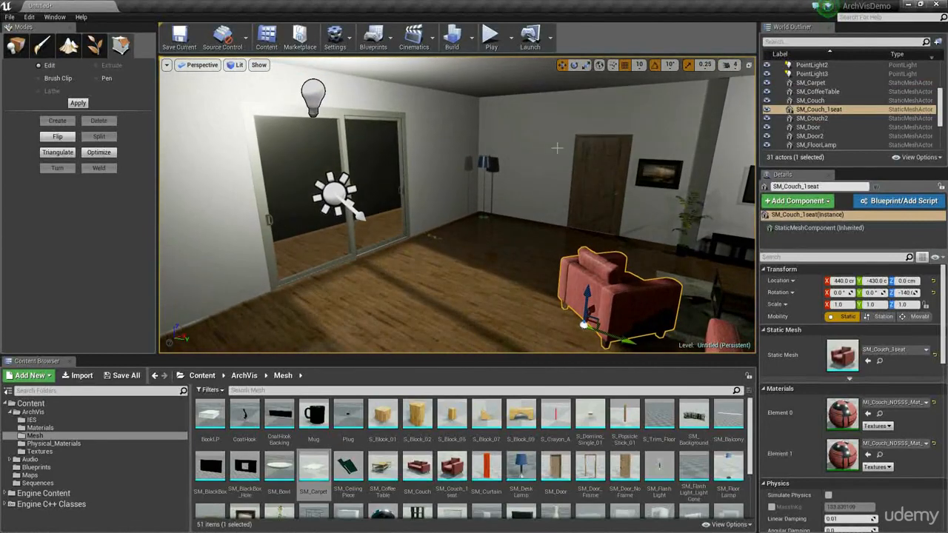
{"action": "left_click", "coordinate": [485, 162]}
{"action": "right_click_drag", "start_coordinate": [485, 165], "coordinate": [363, 192]}
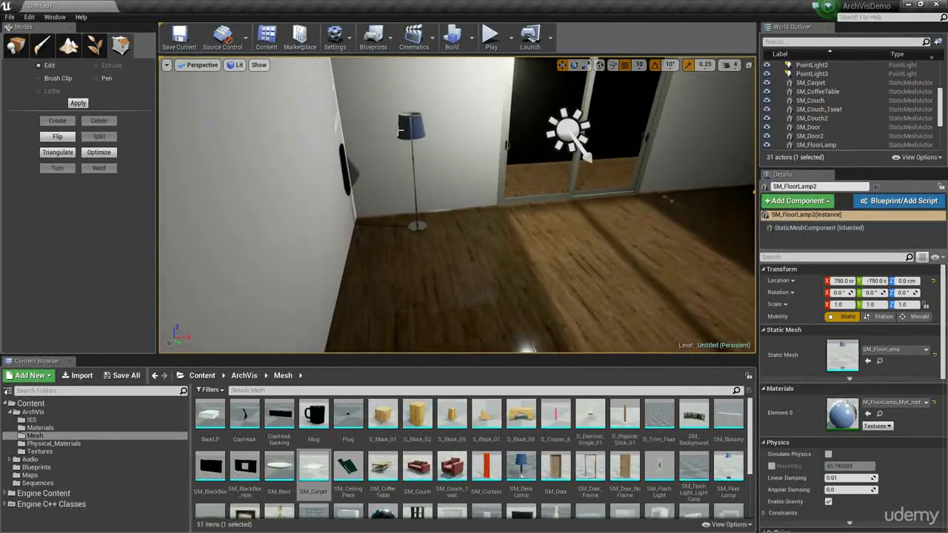
{"action": "left_click", "coordinate": [412, 128], "text": "ctrl"}
{"action": "right_click_drag", "start_coordinate": [417, 226], "coordinate": [541, 221]}
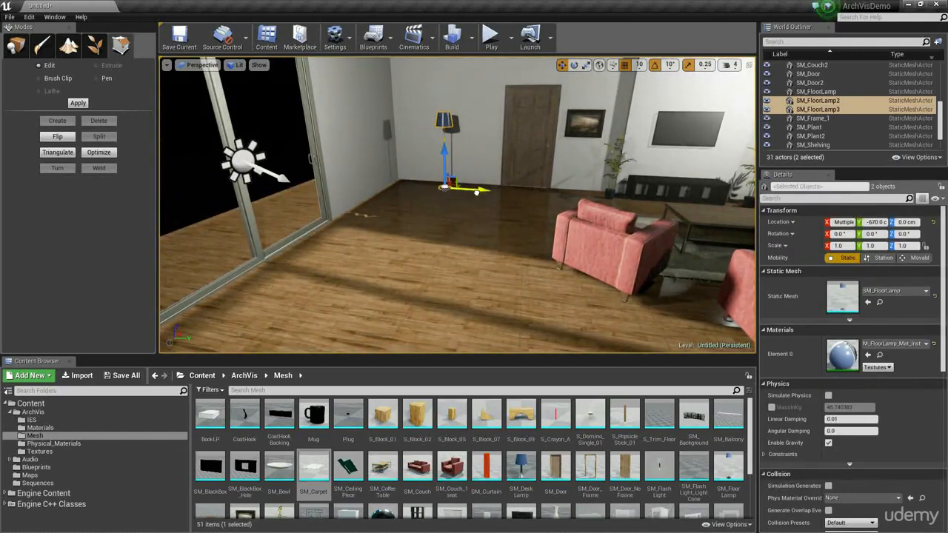
Step: Set position snapping to 100 and, in wireframe view, move the ceiling brush's side face inward on the sliding-door side
{"action": "left_click", "coordinate": [639, 65]}
{"action": "left_click", "coordinate": [653, 129]}
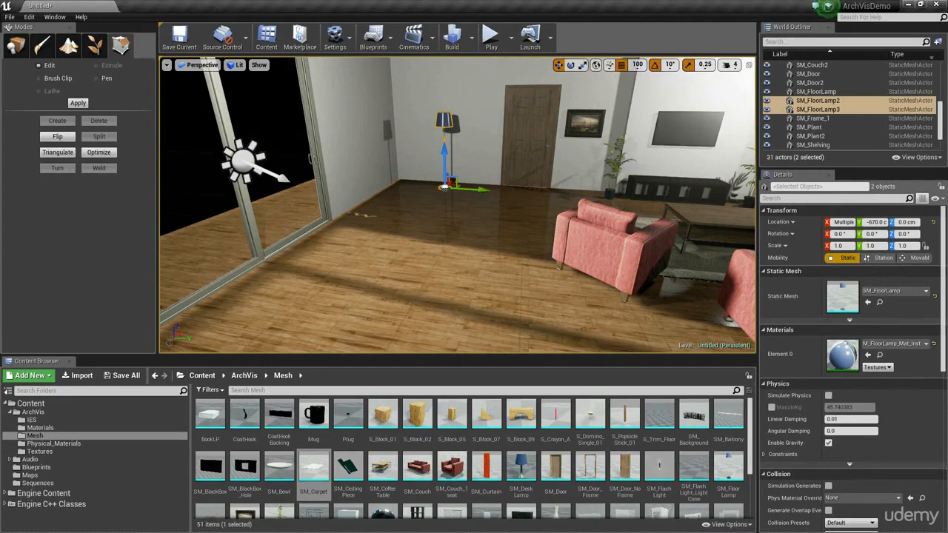
{"action": "right_click_drag", "start_coordinate": [512, 208], "coordinate": [731, 217]}
{"action": "mouse_move", "coordinate": [399, 140]}
{"action": "right_mouse_down"}
{"action": "mouse_move", "coordinate": [415, 167]}
{"action": "mouse_move", "coordinate": [407, 178]}
{"action": "mouse_move", "coordinate": [399, 140]}
{"action": "right_mouse_up"}
{"action": "left_click", "coordinate": [399, 140]}
{"action": "key", "text": "alt+2"}
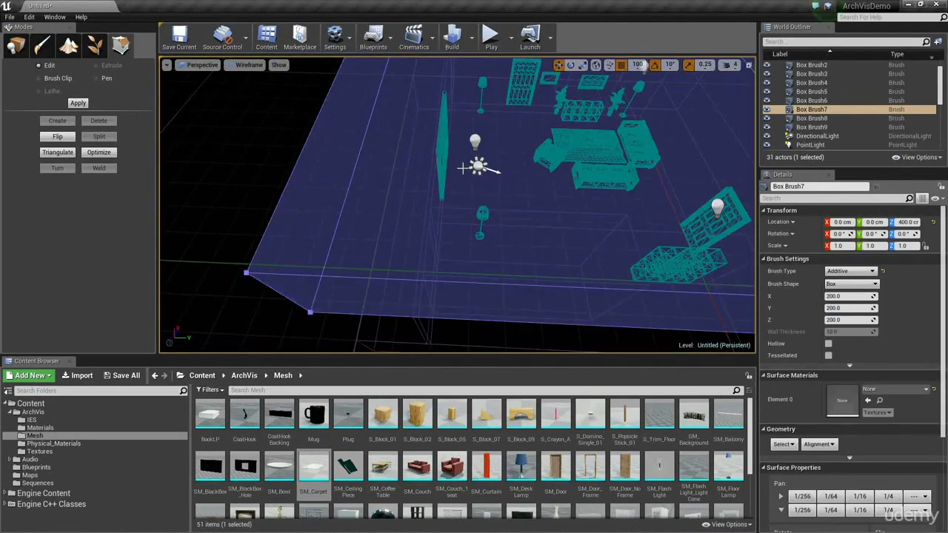
{"action": "mouse_move", "coordinate": [462, 167]}
{"action": "right_mouse_down"}
{"action": "mouse_move", "coordinate": [474, 111]}
{"action": "mouse_move", "coordinate": [454, 108]}
{"action": "mouse_move", "coordinate": [474, 185]}
{"action": "mouse_move", "coordinate": [464, 167]}
{"action": "right_mouse_up"}
{"action": "left_click", "coordinate": [462, 167]}
{"action": "right_click_drag", "start_coordinate": [409, 117], "coordinate": [407, 157]}
{"action": "mouse_move", "coordinate": [414, 147]}
{"action": "left_mouse_down"}
{"action": "mouse_move", "coordinate": [500, 147]}
{"action": "mouse_move", "coordinate": [451, 153]}
{"action": "left_mouse_up"}
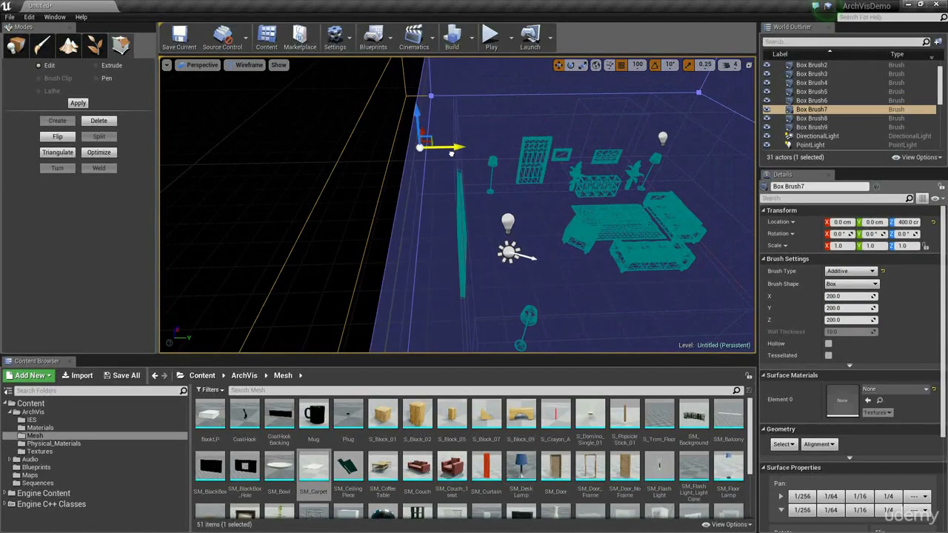
Step: Shift the box brush of the sliding-door wall inward toward the furniture
{"action": "mouse_move", "coordinate": [492, 191]}
{"action": "right_mouse_down"}
{"action": "mouse_move", "coordinate": [478, 182]}
{"action": "mouse_move", "coordinate": [454, 208]}
{"action": "right_mouse_up"}
{"action": "left_click", "coordinate": [476, 190]}
{"action": "left_click_drag", "start_coordinate": [443, 279], "coordinate": [462, 276]}
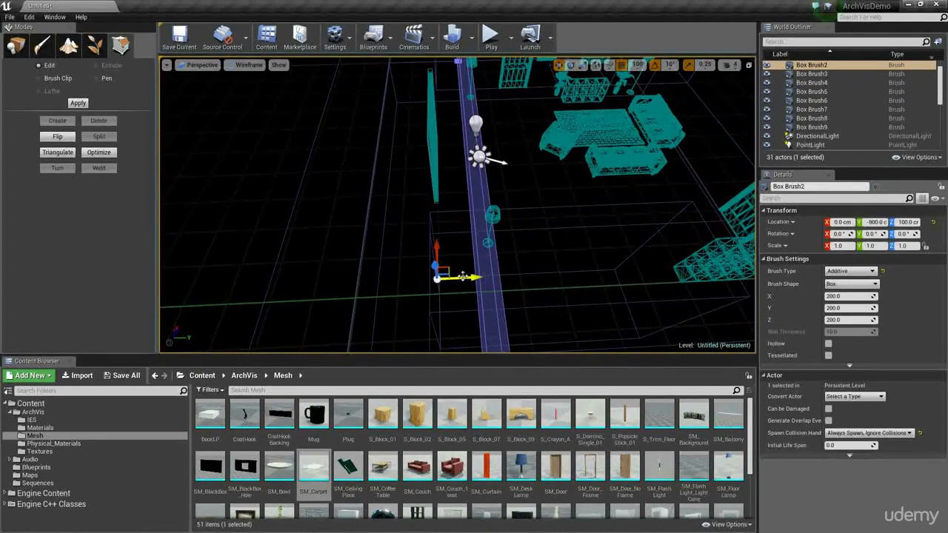
Step: Move the sliding doors to Y -705 and shift their subtractive opening brush along to line up with the relocated wall
{"action": "left_click", "coordinate": [430, 129]}
{"action": "left_click_drag", "start_coordinate": [467, 166], "coordinate": [504, 165]}
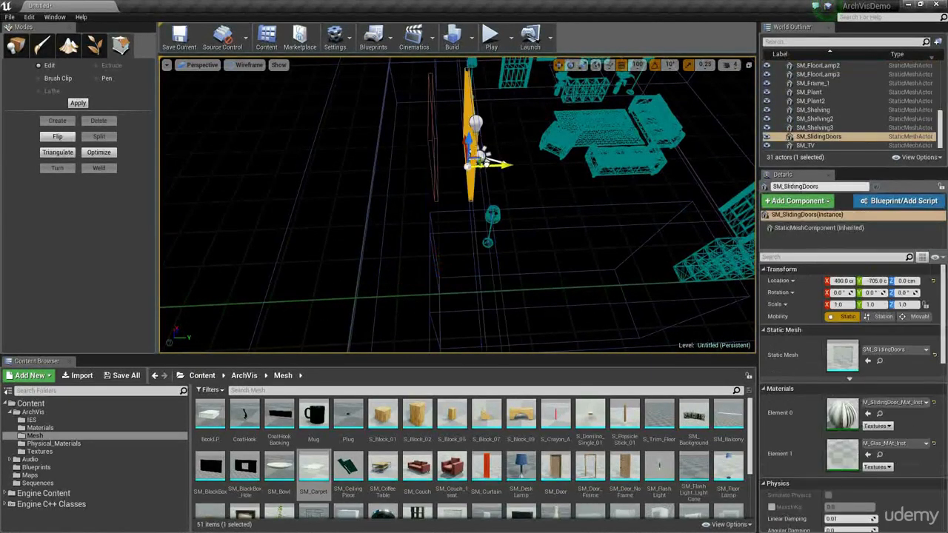
{"action": "left_click", "coordinate": [435, 138]}
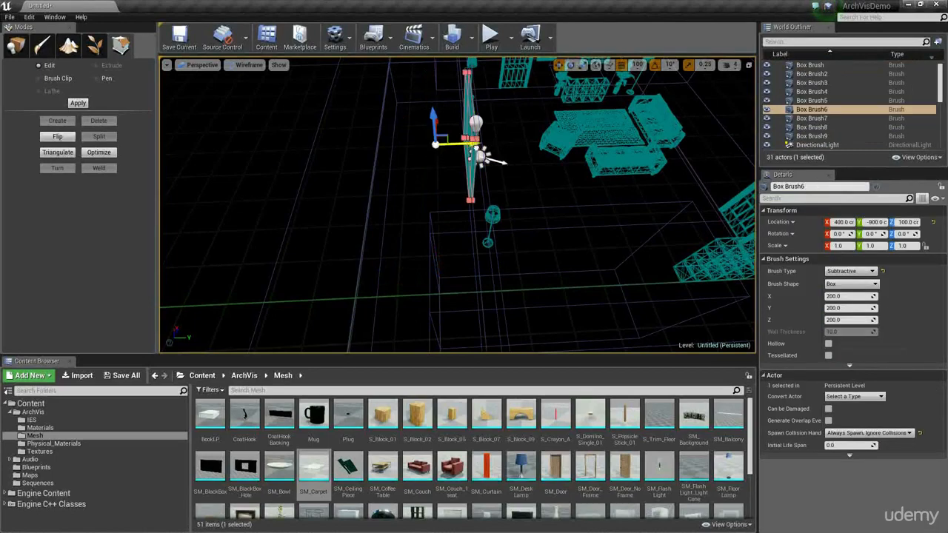
{"action": "left_click", "coordinate": [442, 213]}
{"action": "mouse_move", "coordinate": [441, 212]}
{"action": "right_mouse_down"}
{"action": "mouse_move", "coordinate": [502, 195]}
{"action": "mouse_move", "coordinate": [402, 214]}
{"action": "mouse_move", "coordinate": [484, 231]}
{"action": "mouse_move", "coordinate": [439, 214]}
{"action": "mouse_move", "coordinate": [403, 248]}
{"action": "mouse_move", "coordinate": [439, 246]}
{"action": "mouse_move", "coordinate": [426, 241]}
{"action": "mouse_move", "coordinate": [445, 236]}
{"action": "right_mouse_up"}
{"action": "left_click", "coordinate": [503, 195]}
{"action": "left_click", "coordinate": [439, 214]}
{"action": "left_click", "coordinate": [441, 243]}
{"action": "left_click", "coordinate": [433, 248]}
{"action": "left_click", "coordinate": [437, 256]}
{"action": "left_click", "coordinate": [411, 243]}
{"action": "left_click_drag", "start_coordinate": [509, 166], "coordinate": [541, 166]}
{"action": "mouse_move", "coordinate": [477, 216]}
{"action": "right_mouse_down"}
{"action": "mouse_move", "coordinate": [475, 238]}
{"action": "mouse_move", "coordinate": [460, 230]}
{"action": "right_mouse_up"}
Step: Restore lit shading in the viewport and switch from geometry editing back to placing actors
{"action": "key", "text": "alt+3"}
{"action": "key", "text": "alt+4"}
{"action": "left_click", "coordinate": [536, 156]}
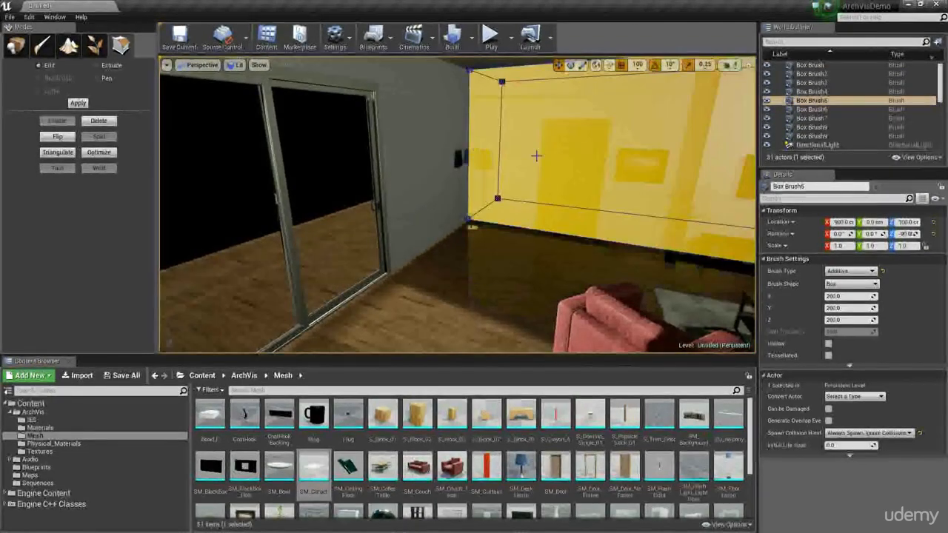
{"action": "left_click", "coordinate": [15, 46]}
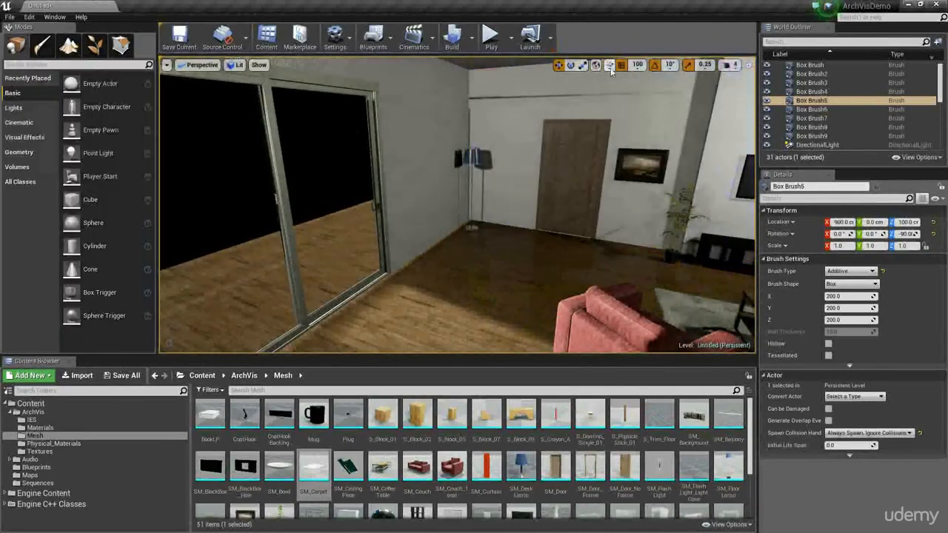
Step: Set position snapping to 50 and move the SM_FloorLamp3 lamp out of its corner to X 80, Y -620
{"action": "left_click", "coordinate": [638, 64]}
{"action": "left_click", "coordinate": [640, 119]}
{"action": "left_click", "coordinate": [469, 226]}
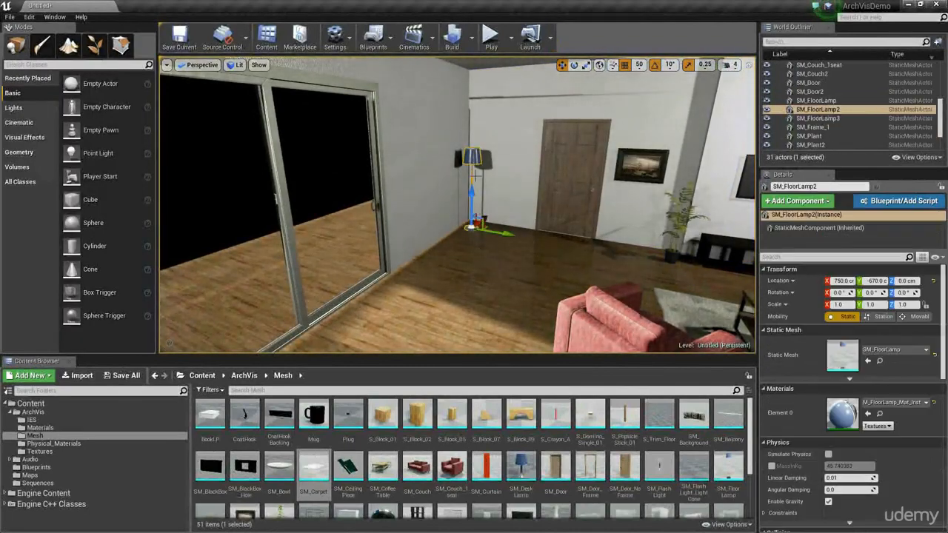
{"action": "right_click_drag", "start_coordinate": [526, 235], "coordinate": [300, 290]}
{"action": "left_click", "coordinate": [568, 110]}
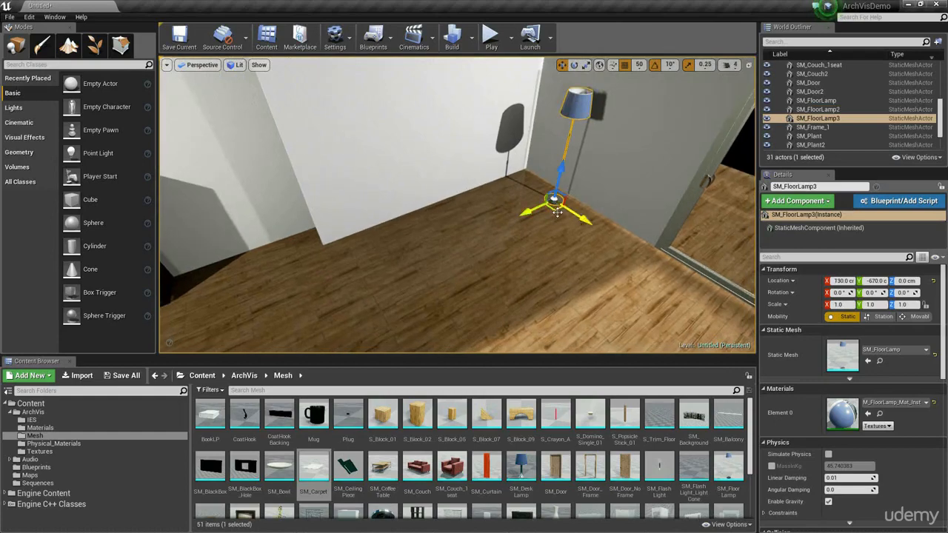
{"action": "left_click_drag", "start_coordinate": [557, 213], "coordinate": [504, 214]}
{"action": "right_click_drag", "start_coordinate": [495, 215], "coordinate": [437, 200]}
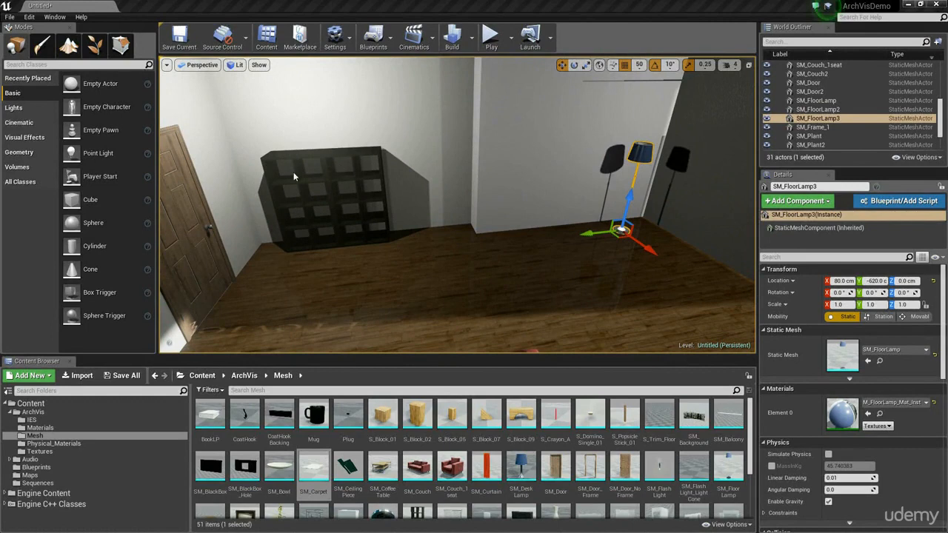
Step: Duplicate the second wall shelf to the box structure near the floor lamp at X 70, Y -420 and turn it on its side
{"action": "left_click", "coordinate": [383, 160]}
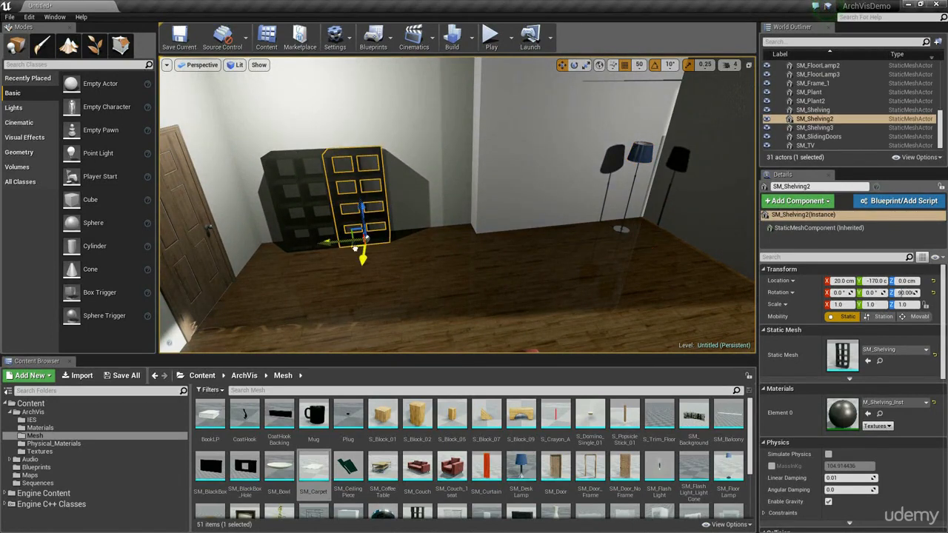
{"action": "left_click_drag", "start_coordinate": [355, 249], "coordinate": [512, 242], "text": "alt"}
{"action": "left_click_drag", "start_coordinate": [519, 192], "coordinate": [569, 234]}
{"action": "key", "text": "space"}
{"action": "key", "text": "space"}
{"action": "right_click_drag", "start_coordinate": [569, 234], "coordinate": [634, 229]}
Step: Raise the sideways shelf copy to Z 50 and drop it to rest on the floor
{"action": "left_click_drag", "start_coordinate": [427, 223], "coordinate": [427, 148]}
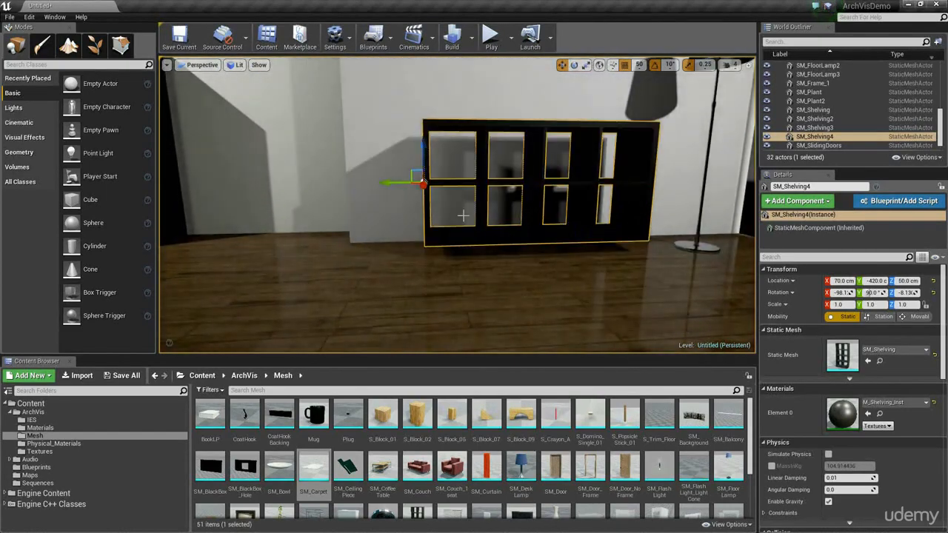
{"action": "mouse_move", "coordinate": [523, 241]}
{"action": "right_mouse_down"}
{"action": "mouse_move", "coordinate": [511, 226]}
{"action": "mouse_move", "coordinate": [522, 243]}
{"action": "right_mouse_up"}
{"action": "key", "text": "End"}
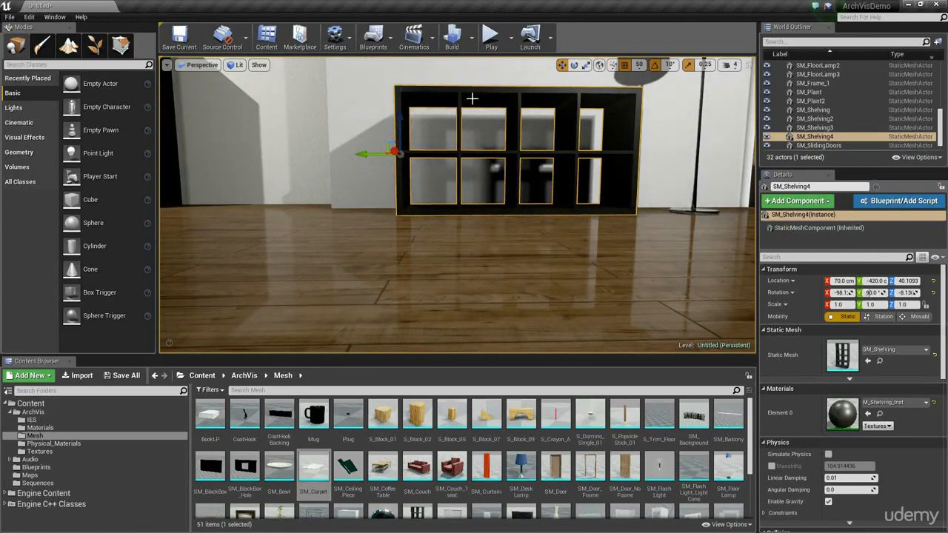
{"action": "right_click_drag", "start_coordinate": [502, 227], "coordinate": [504, 249]}
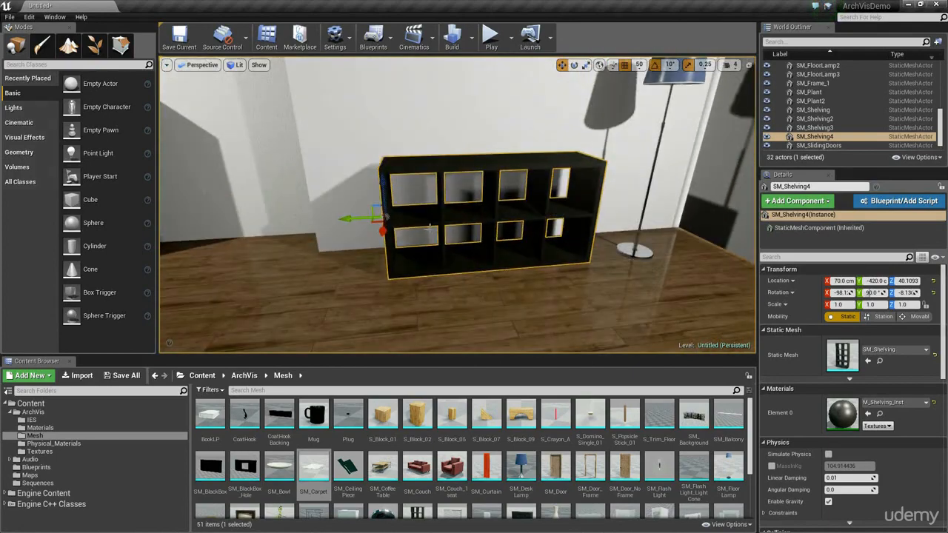
Step: Place an SM_Frame_1 painting on the wall above the sideways shelf at X 50, Y -500, Z 150 and rotate it to Z -100°
{"action": "mouse_move", "coordinate": [490, 187]}
{"action": "right_mouse_down"}
{"action": "mouse_move", "coordinate": [518, 181]}
{"action": "mouse_move", "coordinate": [537, 194]}
{"action": "mouse_move", "coordinate": [497, 200]}
{"action": "mouse_move", "coordinate": [496, 169]}
{"action": "mouse_move", "coordinate": [489, 186]}
{"action": "right_mouse_up"}
{"action": "key", "text": "w"}
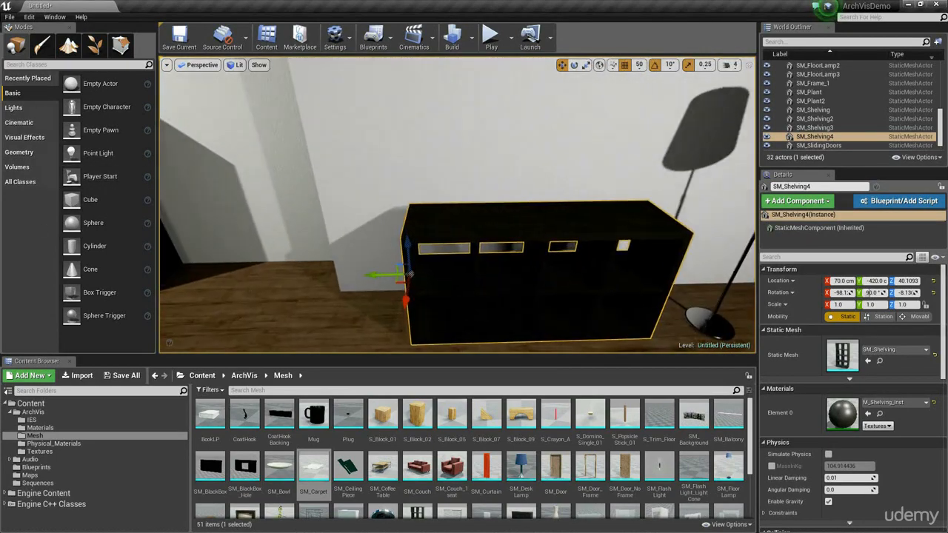
{"action": "scroll", "coordinate": [486, 462], "scroll_direction": "down", "scroll_amount": 2}
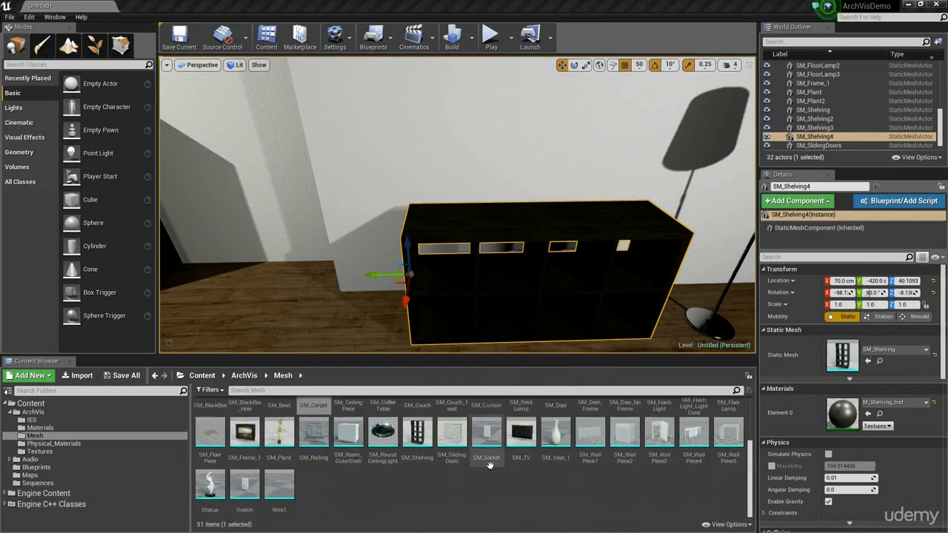
{"action": "scroll", "coordinate": [461, 499], "scroll_direction": "up", "scroll_amount": 1}
{"action": "left_click", "coordinate": [244, 482]}
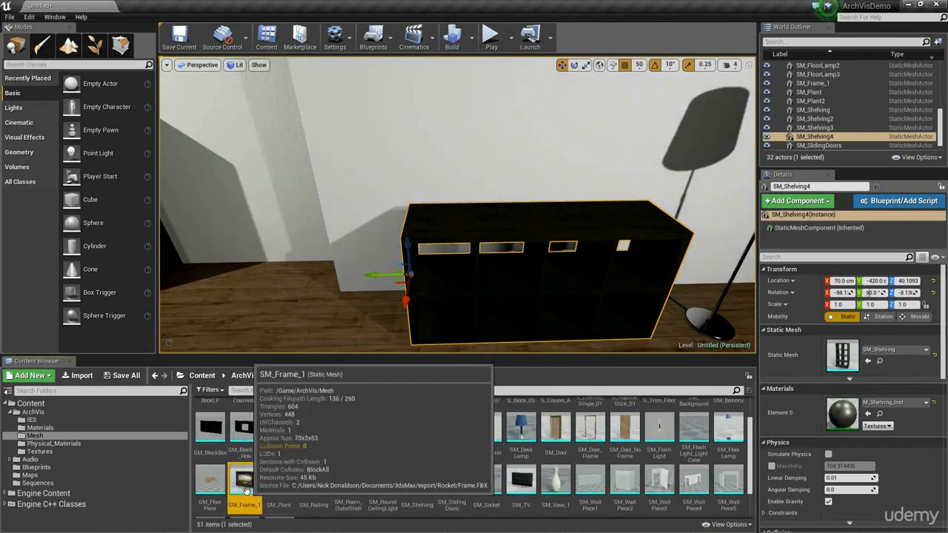
{"action": "left_click_drag", "start_coordinate": [248, 485], "coordinate": [539, 100]}
{"action": "right_click_drag", "start_coordinate": [534, 201], "coordinate": [565, 130]}
{"action": "right_click_drag", "start_coordinate": [518, 215], "coordinate": [514, 241]}
{"action": "key", "text": "e"}
{"action": "left_click_drag", "start_coordinate": [464, 291], "coordinate": [475, 291]}
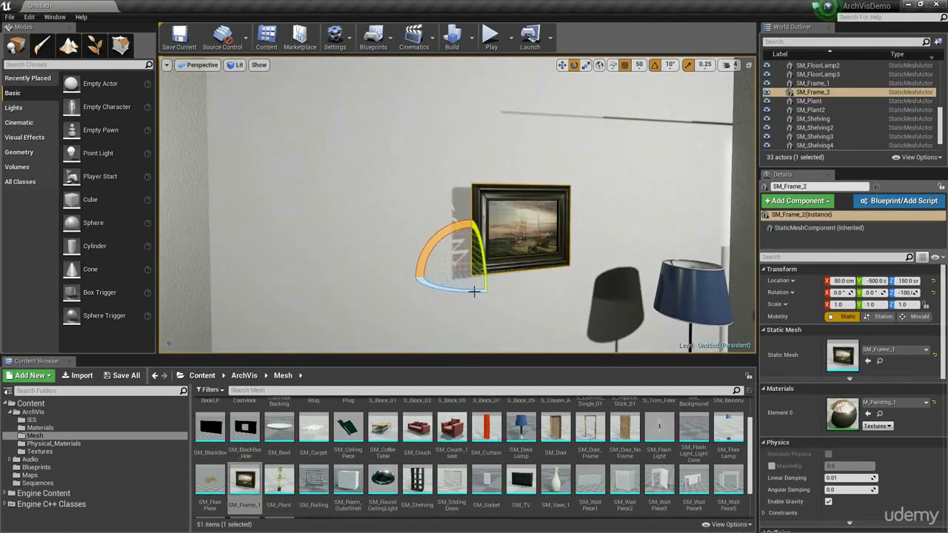
Step: Try the M_Painting_3 and M_Painting_3_Inst materials on the new frame and settle on M_Painting_2_Inst
{"action": "left_click", "coordinate": [896, 405]}
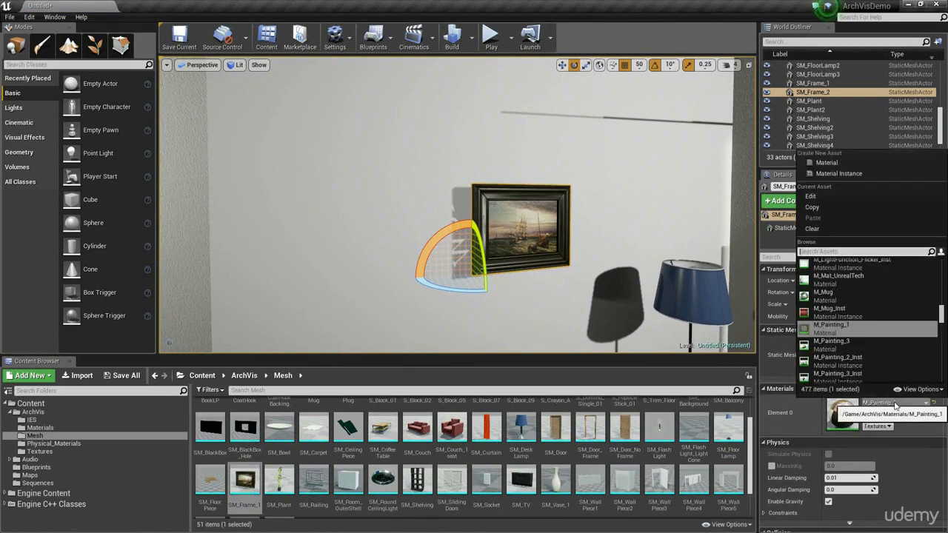
{"action": "left_click", "coordinate": [831, 342]}
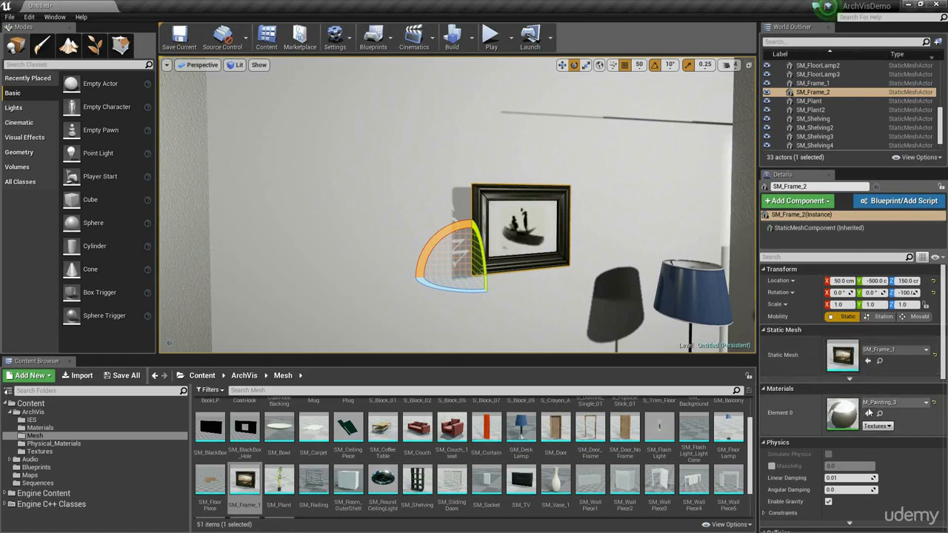
{"action": "left_click", "coordinate": [896, 403]}
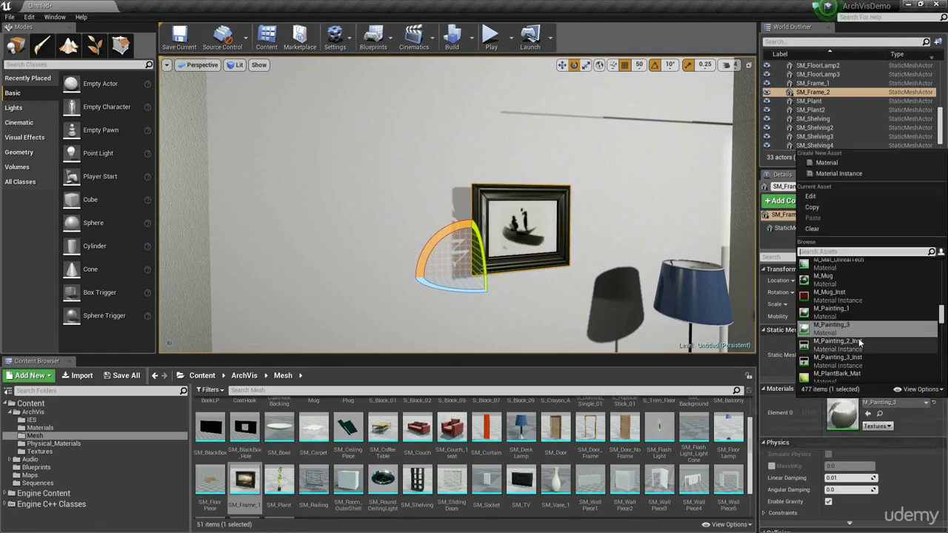
{"action": "left_click", "coordinate": [838, 344]}
{"action": "left_click", "coordinate": [900, 404]}
{"action": "left_click", "coordinate": [867, 348]}
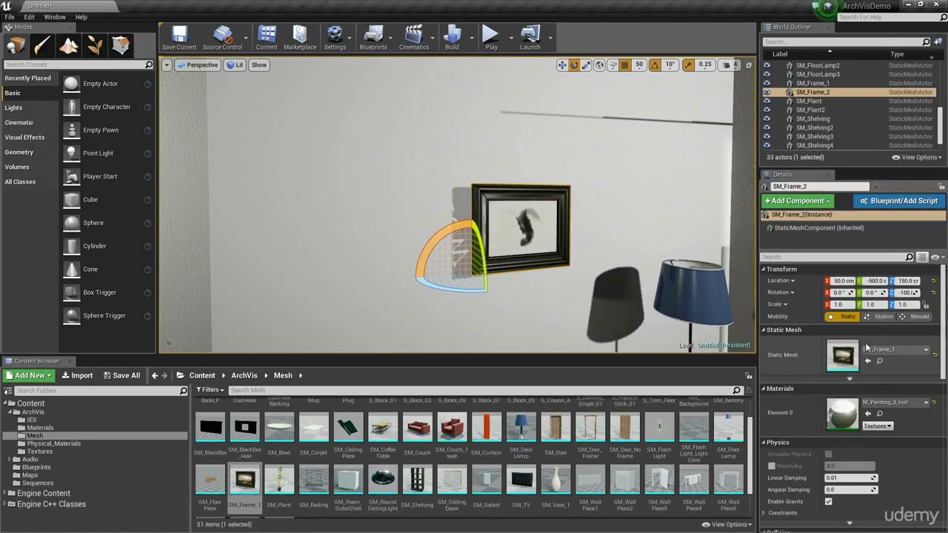
{"action": "left_click", "coordinate": [892, 403]}
{"action": "left_click", "coordinate": [800, 312]}
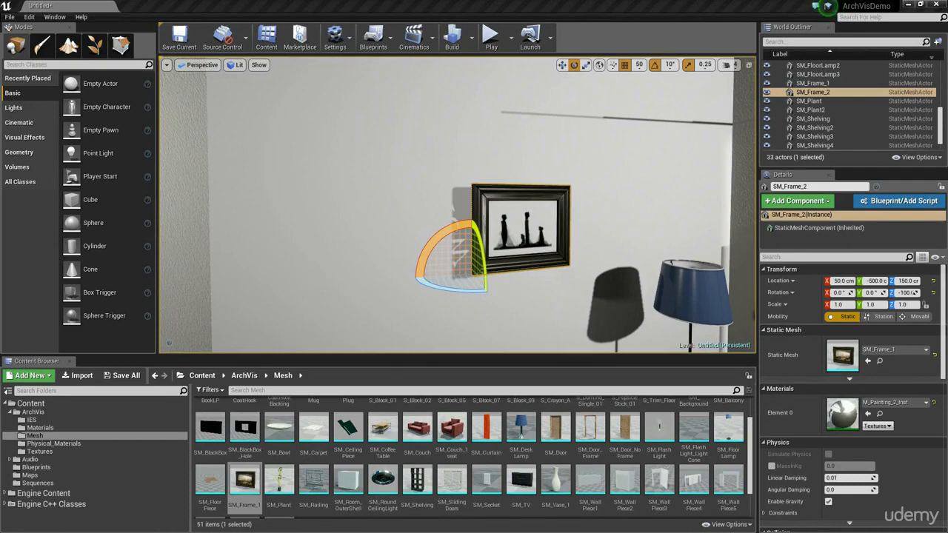
Step: Scale the framed painting up to 2.25 in X and Z, keeping its depth at 1
{"action": "key", "text": "a"}
{"action": "right_click_drag", "start_coordinate": [409, 289], "coordinate": [459, 286]}
{"action": "key", "text": "space"}
{"action": "key", "text": "space"}
{"action": "key", "text": "d"}
{"action": "key", "text": "space"}
{"action": "key", "text": "space"}
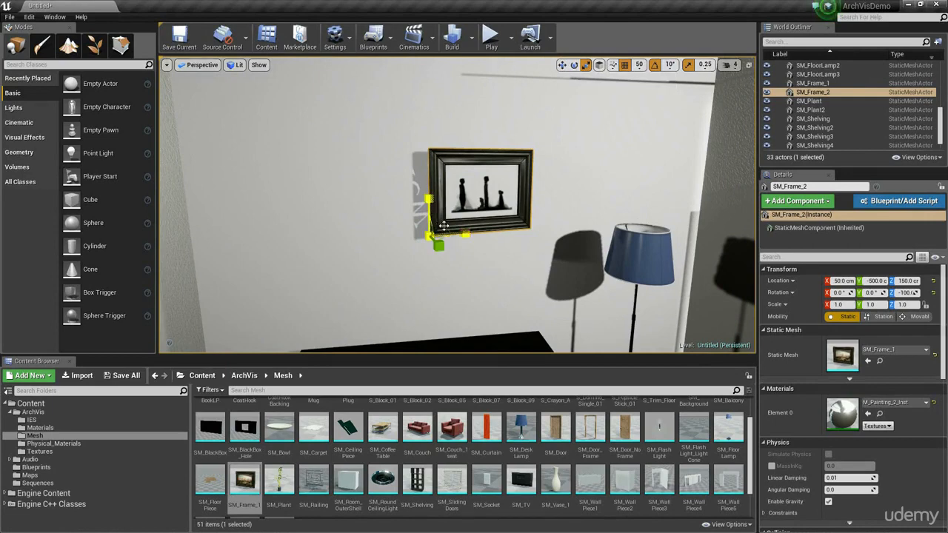
{"action": "left_click_drag", "start_coordinate": [445, 229], "coordinate": [484, 199]}
{"action": "right_click_drag", "start_coordinate": [483, 198], "coordinate": [556, 194]}
Step: Set the painting's Z rotation to exactly -90° so that it lies flat along the wall
{"action": "key", "text": "e"}
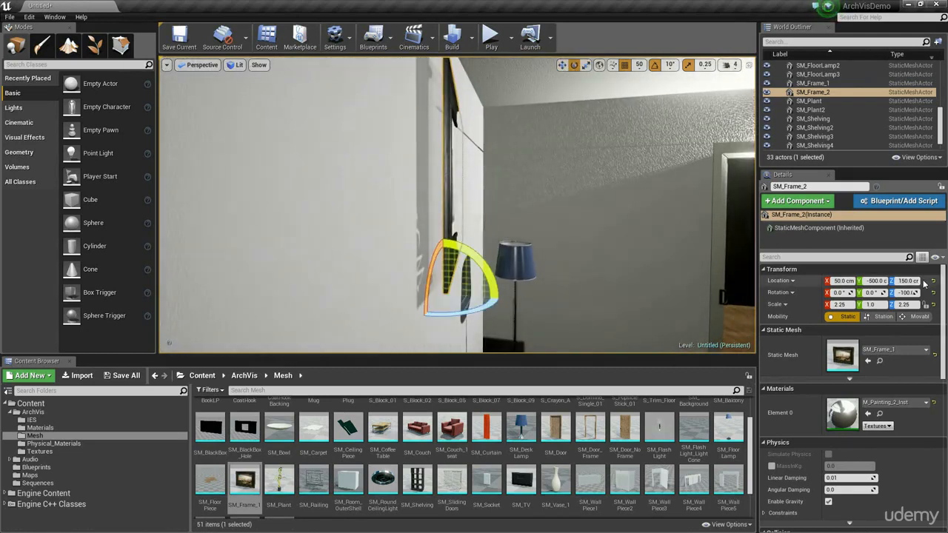
{"action": "type", "text": "-"}
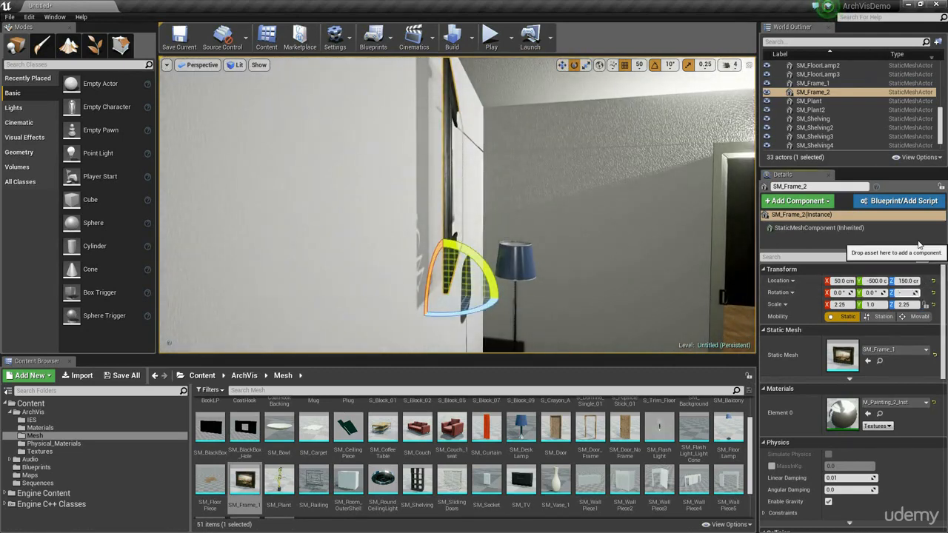
{"action": "type", "text": "90"}
{"action": "key", "text": "Return"}
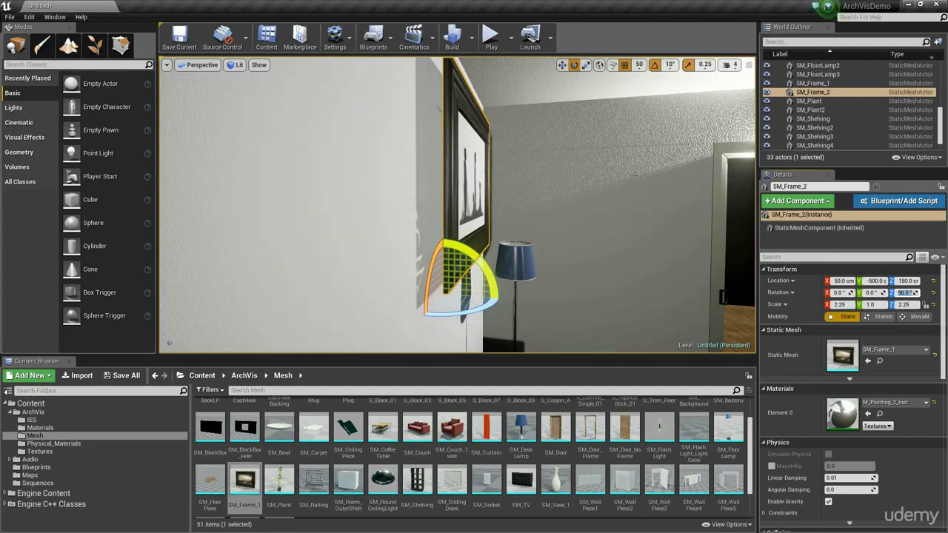
{"action": "right_click_drag", "start_coordinate": [636, 174], "coordinate": [544, 178]}
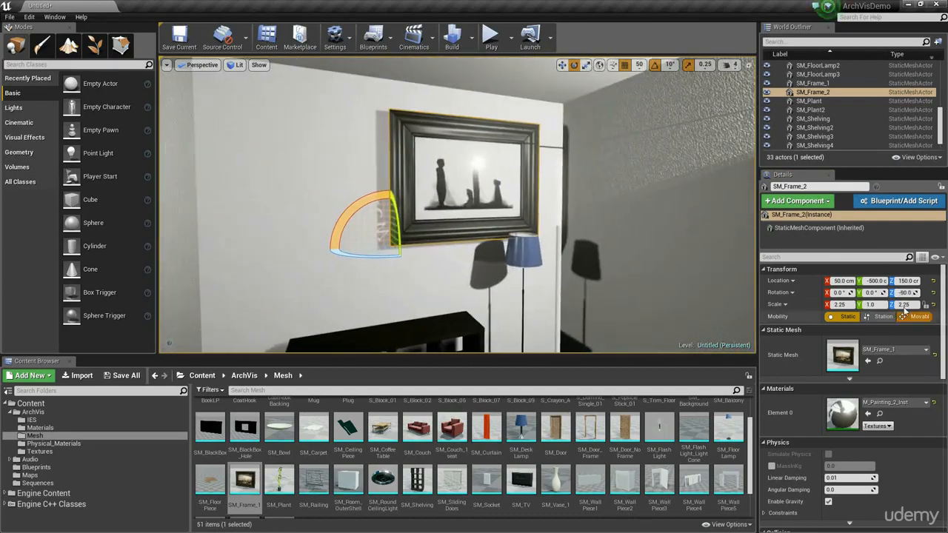
Step: Slide the painting along the wall to Y -400
{"action": "right_click_drag", "start_coordinate": [472, 247], "coordinate": [569, 276]}
{"action": "key", "text": "w"}
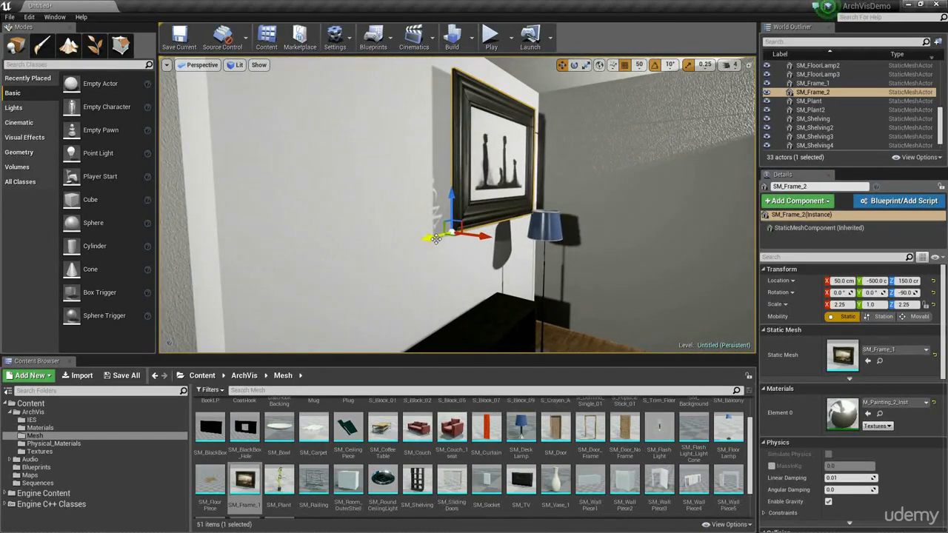
{"action": "left_click_drag", "start_coordinate": [436, 238], "coordinate": [292, 277]}
{"action": "right_click_drag", "start_coordinate": [471, 274], "coordinate": [434, 274]}
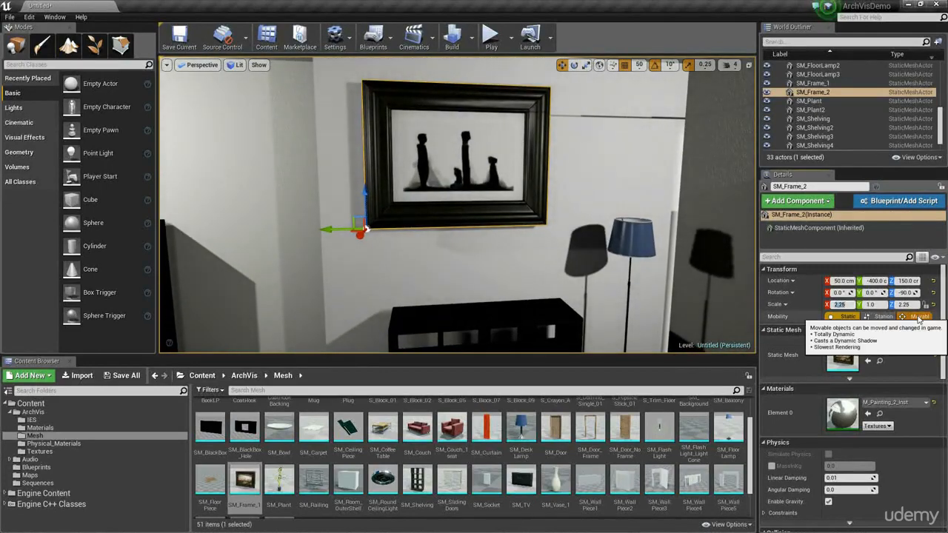
Step: Set the painting's X and Z scale to 2
{"action": "type", "text": "2"}
{"action": "key", "text": "Return"}
{"action": "type", "text": "2"}
{"action": "key", "text": "Return"}
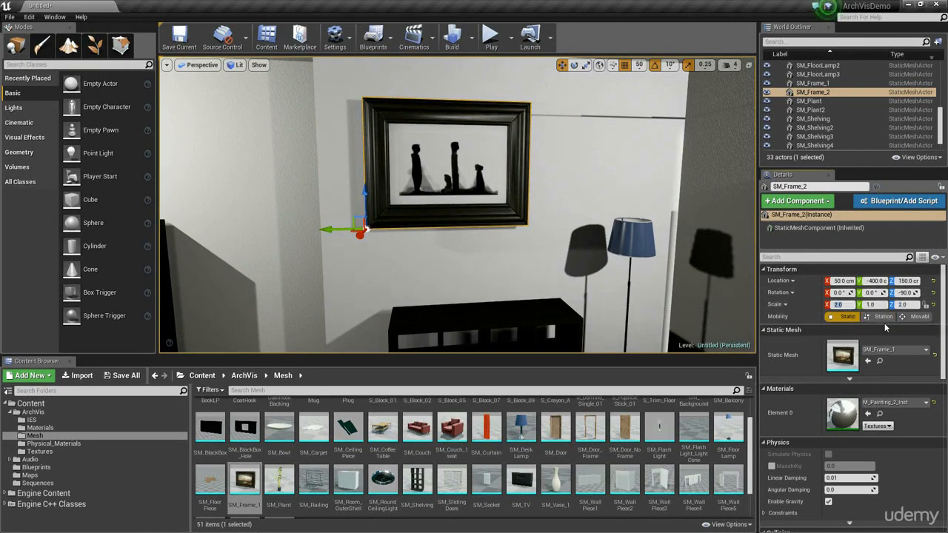
Step: Try stretching the painting's width with an X scale of 5 and return the X scale to 2
{"action": "type", "text": "5"}
{"action": "key", "text": "Return"}
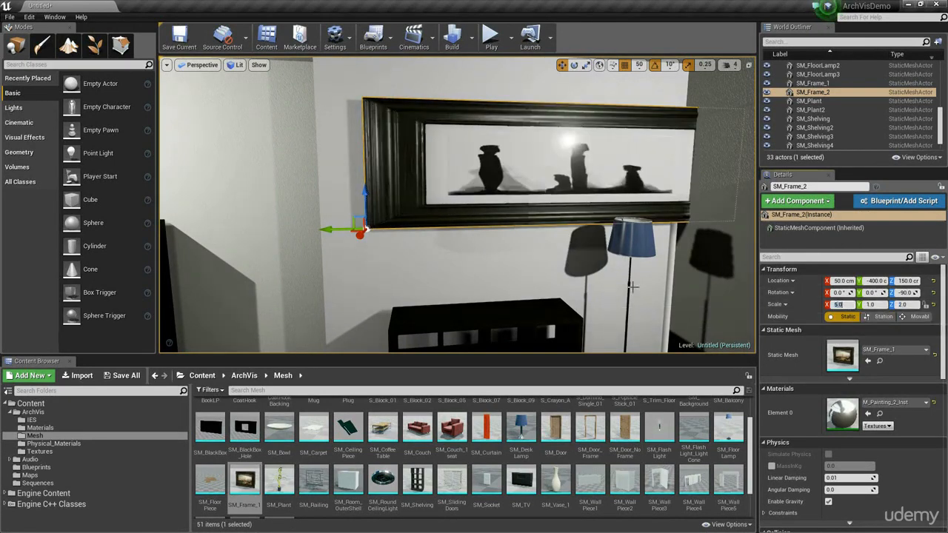
{"action": "right_click_drag", "start_coordinate": [593, 282], "coordinate": [697, 281]}
{"action": "right_click_drag", "start_coordinate": [610, 225], "coordinate": [512, 219]}
{"action": "left_click", "coordinate": [849, 304]}
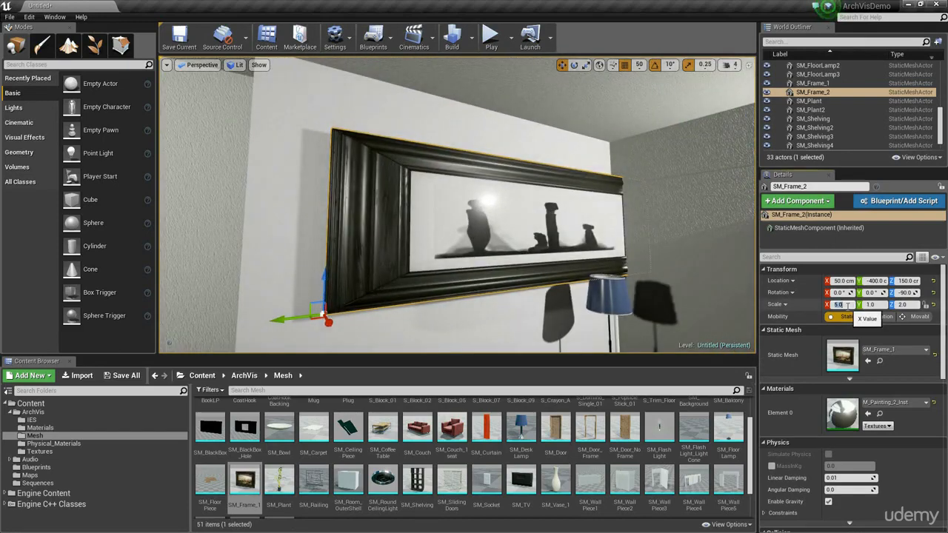
{"action": "type", "text": "2"}
{"action": "key", "text": "Return"}
Step: Try stretching the painting's height with a Z scale of 5 and return the Z scale to 2
{"action": "left_click", "coordinate": [906, 305]}
{"action": "type", "text": "5"}
{"action": "key", "text": "Return"}
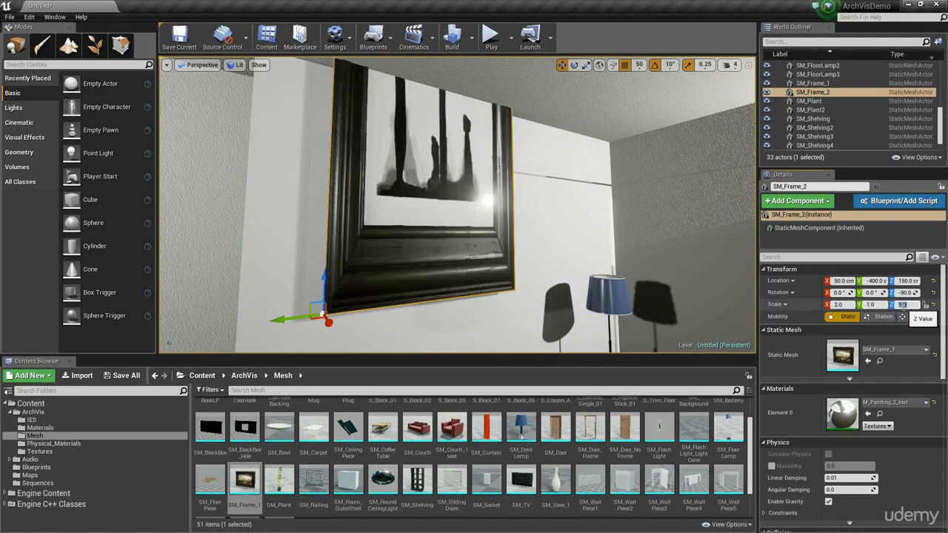
{"action": "right_click_drag", "start_coordinate": [593, 237], "coordinate": [548, 230]}
{"action": "key", "text": "f"}
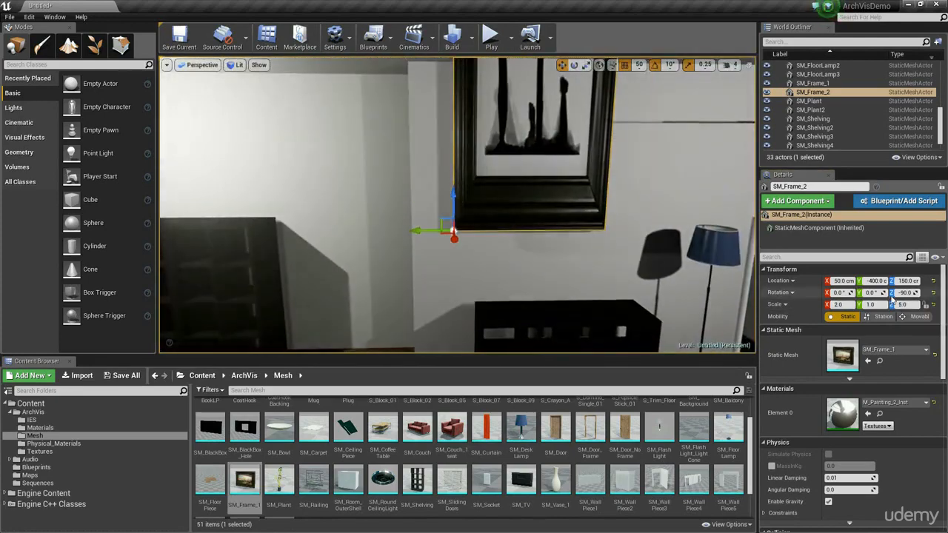
{"action": "left_click", "coordinate": [904, 304]}
{"action": "type", "text": "2"}
{"action": "key", "text": "Return"}
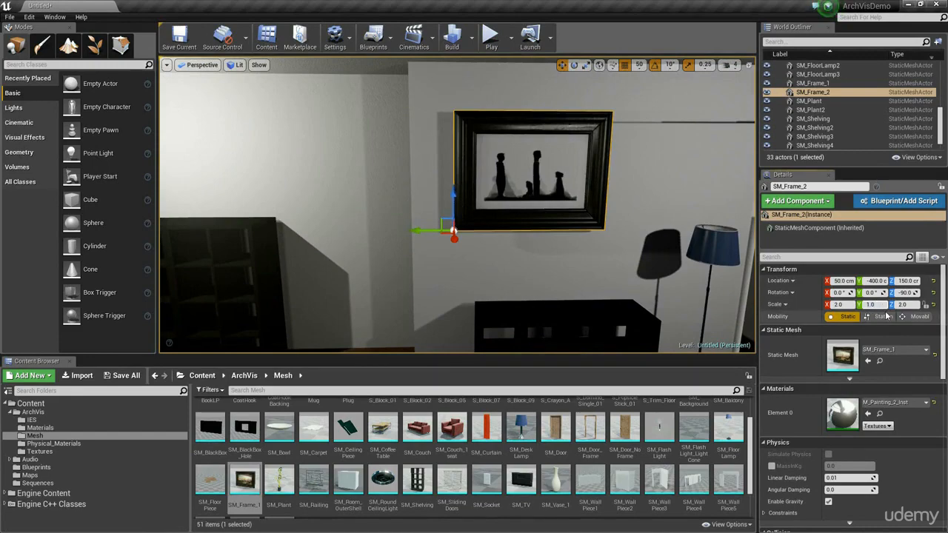
{"action": "key", "text": "Return"}
Step: Set the painting's depth to a Y scale of 1
{"action": "right_click_drag", "start_coordinate": [540, 319], "coordinate": [630, 319]}
{"action": "left_click", "coordinate": [876, 305]}
{"action": "type", "text": "1"}
{"action": "key", "text": "Return"}
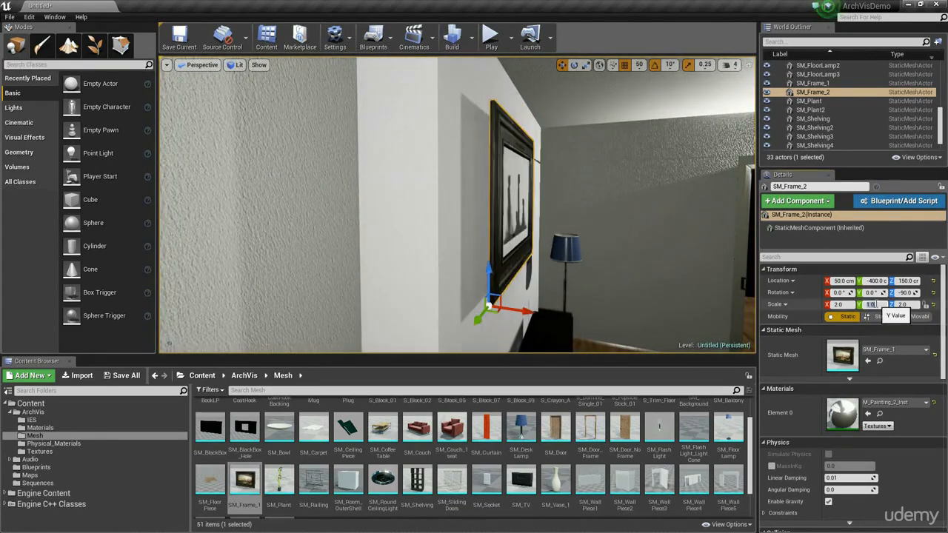
Step: Set position snapping to 10, move the painting to Y -430 and push it slightly into the wall
{"action": "right_click_drag", "start_coordinate": [549, 297], "coordinate": [515, 315]}
{"action": "mouse_move", "coordinate": [582, 268]}
{"action": "right_mouse_down"}
{"action": "mouse_move", "coordinate": [535, 271]}
{"action": "mouse_move", "coordinate": [547, 290]}
{"action": "mouse_move", "coordinate": [583, 269]}
{"action": "right_mouse_up"}
{"action": "left_click", "coordinate": [639, 65]}
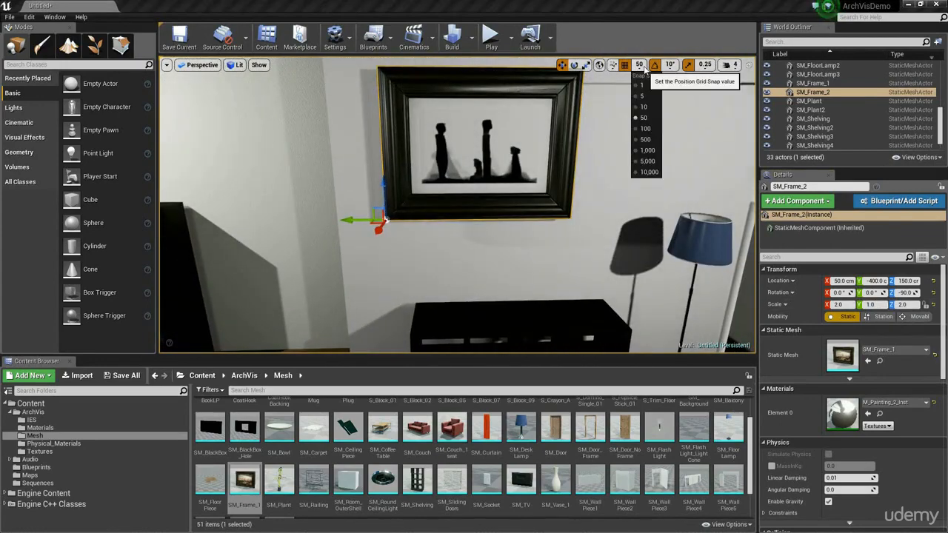
{"action": "left_click", "coordinate": [645, 101]}
{"action": "left_click_drag", "start_coordinate": [353, 220], "coordinate": [393, 220]}
{"action": "right_click_drag", "start_coordinate": [395, 221], "coordinate": [545, 224]}
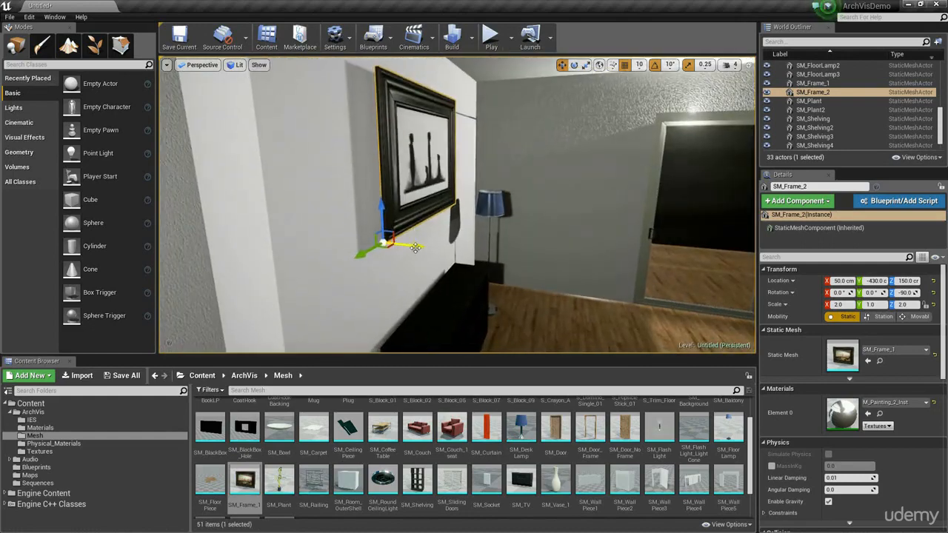
{"action": "mouse_move", "coordinate": [416, 248]}
{"action": "left_mouse_down"}
{"action": "mouse_move", "coordinate": [391, 246]}
{"action": "mouse_move", "coordinate": [404, 249]}
{"action": "left_mouse_up"}
{"action": "right_click_drag", "start_coordinate": [409, 253], "coordinate": [300, 258]}
{"action": "right_click_drag", "start_coordinate": [466, 236], "coordinate": [415, 239]}
Step: Duplicate the SM_FloorLamp3 lamp to the corner between the tall shelves and the box structure at X 30, Y -330
{"action": "left_click", "coordinate": [586, 150]}
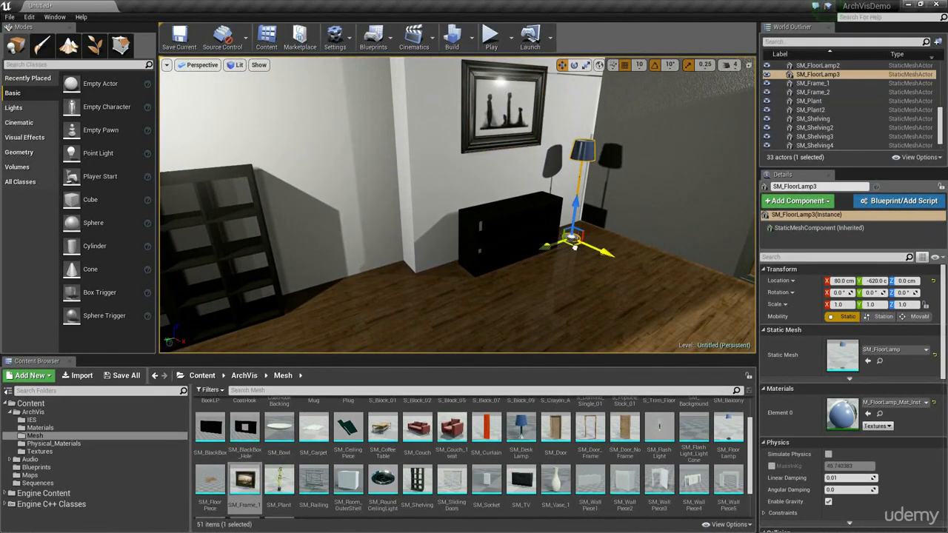
{"action": "left_click_drag", "start_coordinate": [575, 246], "coordinate": [383, 291], "text": "alt"}
{"action": "right_click_drag", "start_coordinate": [472, 271], "coordinate": [430, 271]}
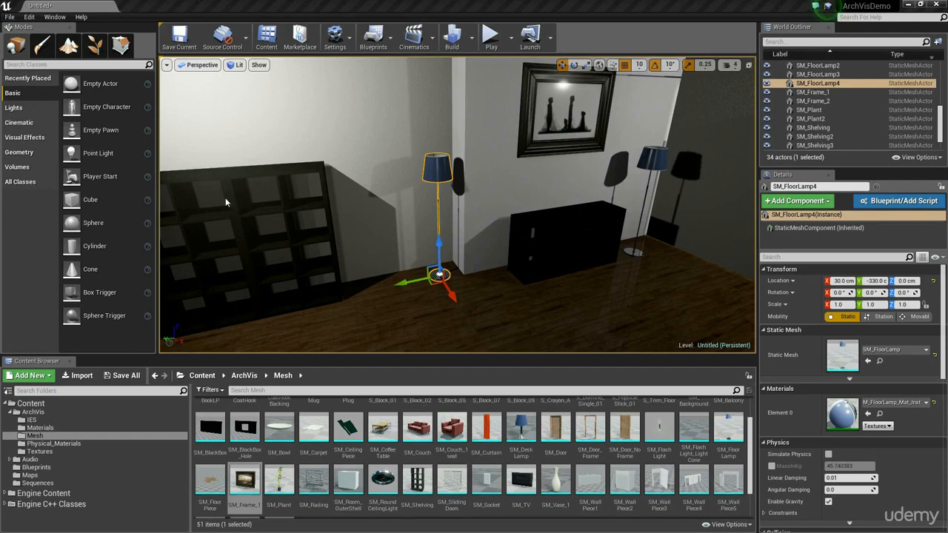
Step: Place another SM_Shelving between the armchair and the near couch at X 380, Y -370
{"action": "right_click_drag", "start_coordinate": [387, 256], "coordinate": [185, 300]}
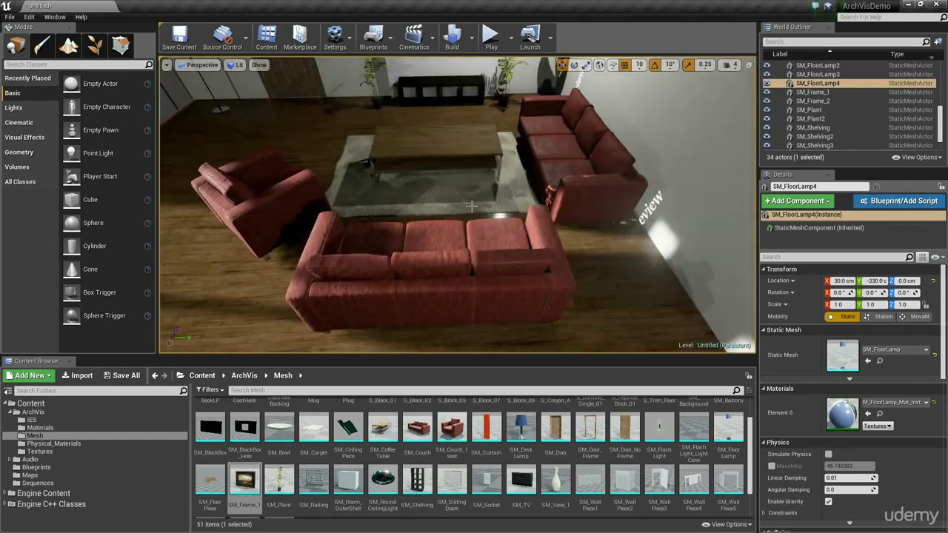
{"action": "right_click_drag", "start_coordinate": [551, 262], "coordinate": [487, 308]}
{"action": "right_click_drag", "start_coordinate": [419, 275], "coordinate": [328, 270]}
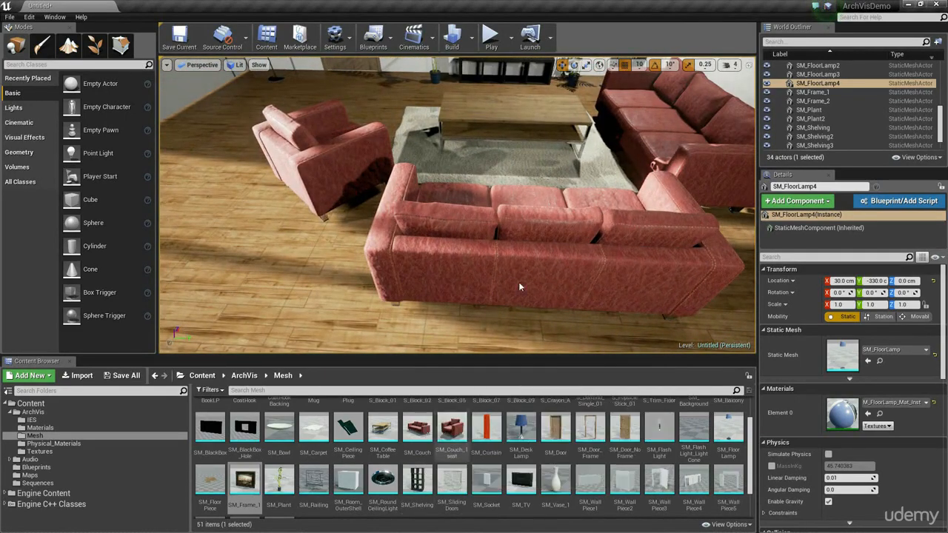
{"action": "right_click_drag", "start_coordinate": [419, 260], "coordinate": [453, 275]}
{"action": "right_click_drag", "start_coordinate": [486, 213], "coordinate": [494, 201]}
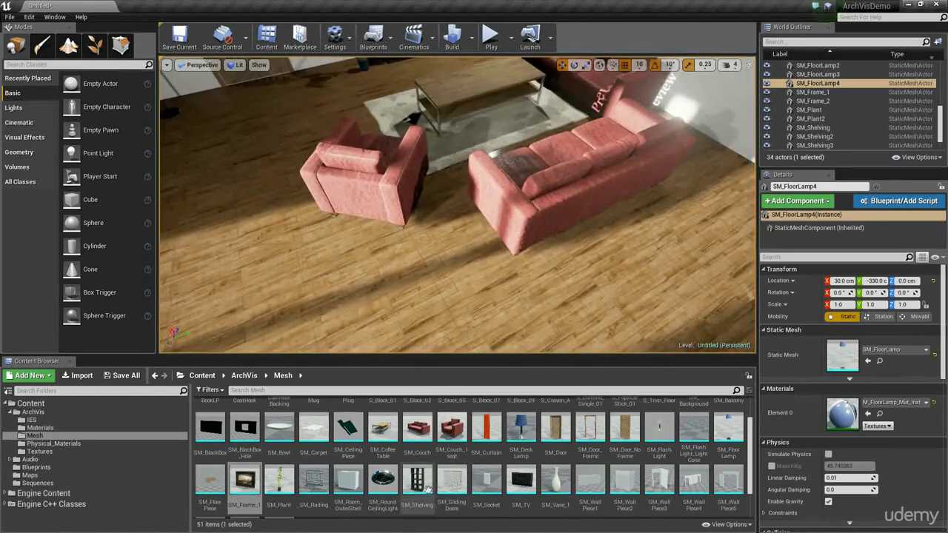
{"action": "left_click_drag", "start_coordinate": [429, 486], "coordinate": [448, 244]}
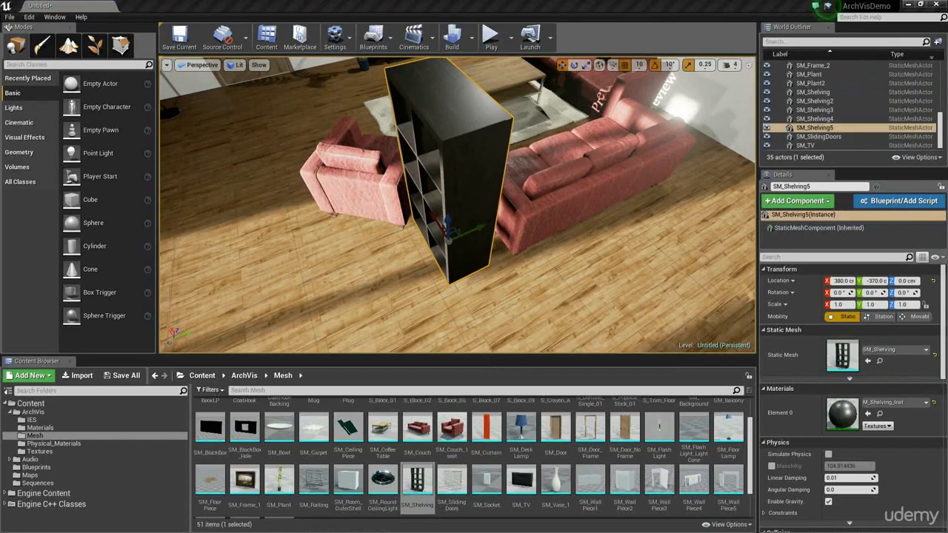
Step: Set the new shelf's X and Y scale to 0.75
{"action": "left_click", "coordinate": [849, 305]}
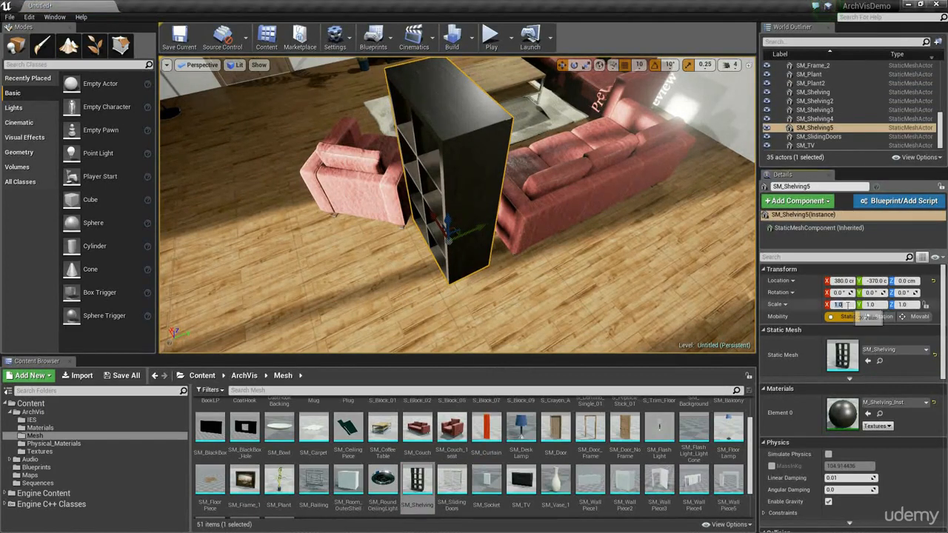
{"action": "type", "text": "0.75"}
{"action": "key", "text": "Return"}
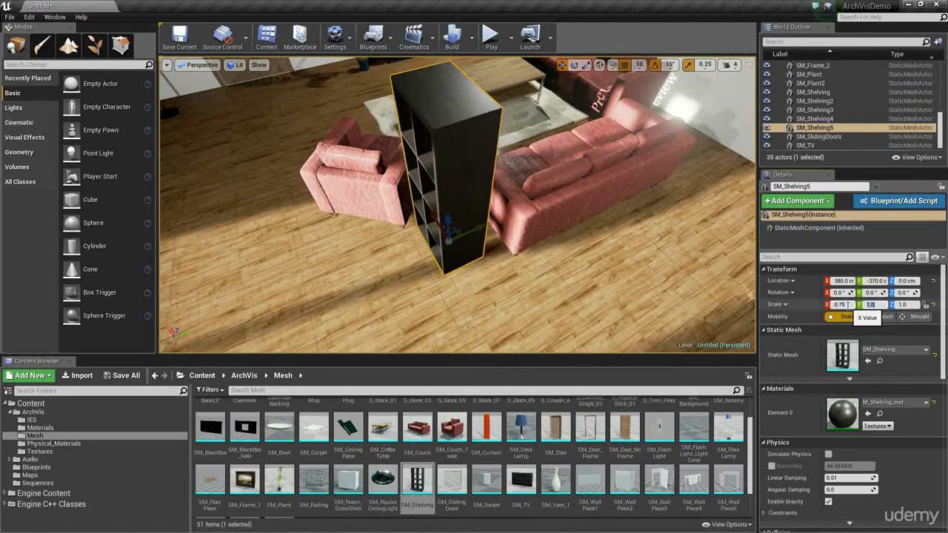
{"action": "type", "text": "0.75"}
{"action": "key", "text": "Return"}
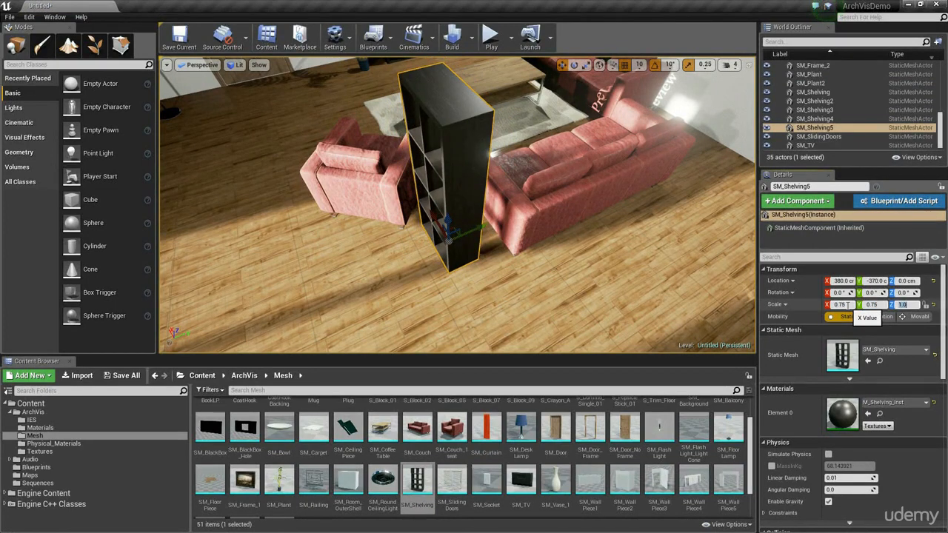
Step: Sink the new shelf into the floor to Z -110 and shift it to Y -350, leaving only its upper part as a side table
{"action": "right_click_drag", "start_coordinate": [589, 237], "coordinate": [581, 210]}
{"action": "left_click_drag", "start_coordinate": [432, 267], "coordinate": [440, 341]}
{"action": "right_click_drag", "start_coordinate": [472, 343], "coordinate": [473, 343]}
{"action": "right_click_drag", "start_coordinate": [438, 255], "coordinate": [439, 255]}
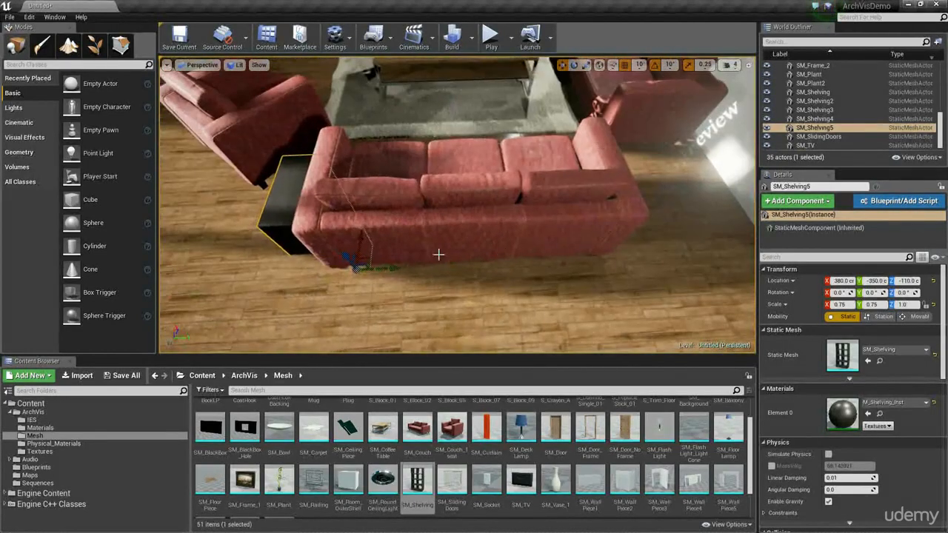
Step: Duplicate the sunken side-table shelf to the other end of the near couch at X 380, Y -100
{"action": "left_click_drag", "start_coordinate": [388, 267], "coordinate": [644, 260], "text": "alt"}
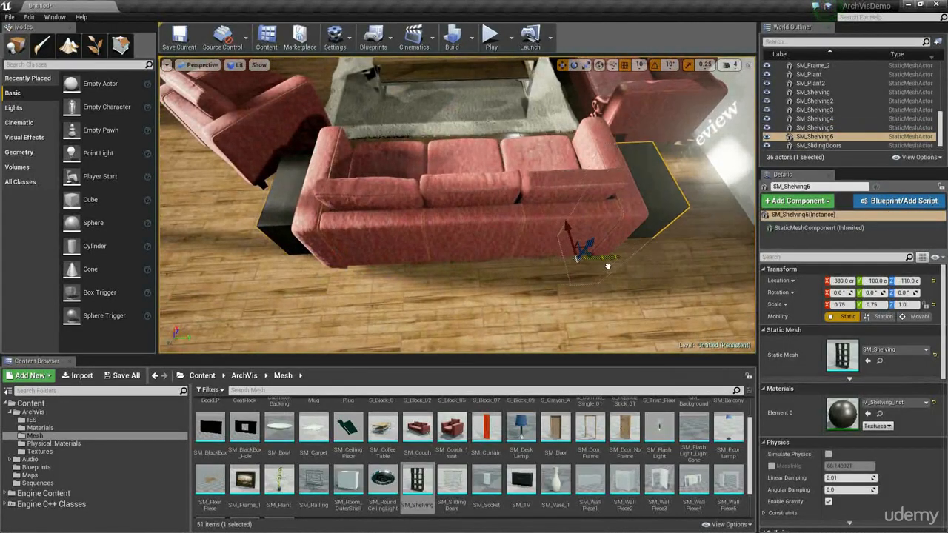
{"action": "right_click_drag", "start_coordinate": [608, 267], "coordinate": [608, 267]}
{"action": "right_click_drag", "start_coordinate": [435, 277], "coordinate": [469, 275]}
{"action": "key", "text": "g"}
{"action": "left_click", "coordinate": [552, 249]}
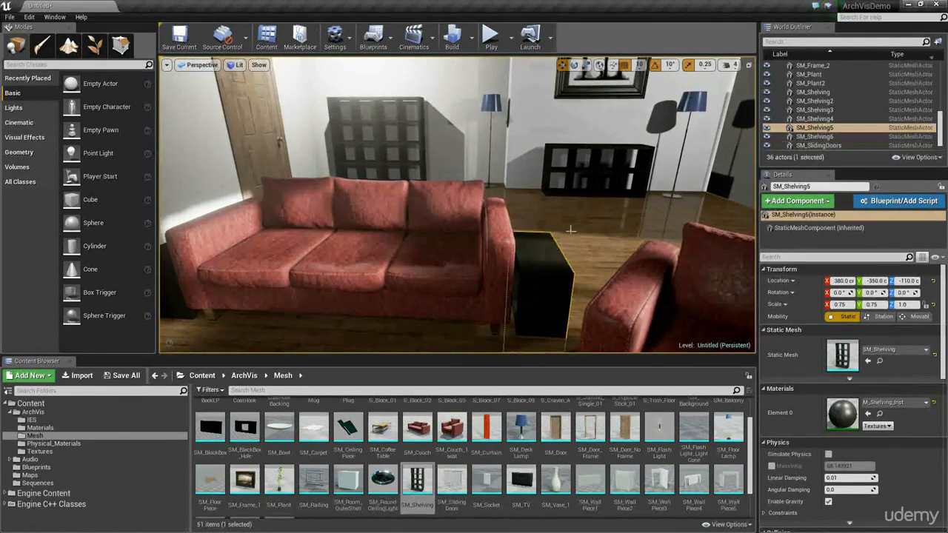
{"action": "right_click_drag", "start_coordinate": [570, 230], "coordinate": [564, 242]}
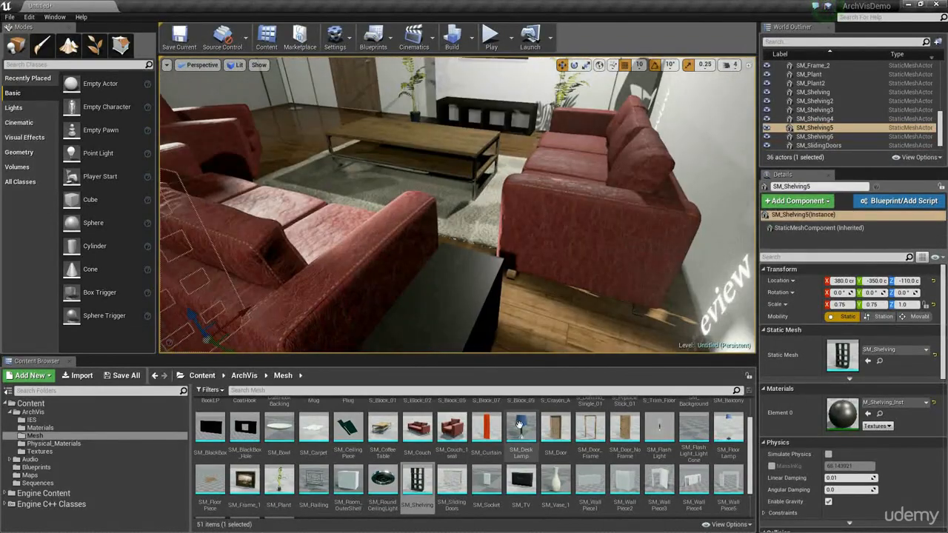
Step: Place SM_DeskLamp on the new side table at X 390, Y -110 and set its scale to 0.5 on all axes
{"action": "left_click_drag", "start_coordinate": [519, 425], "coordinate": [449, 289]}
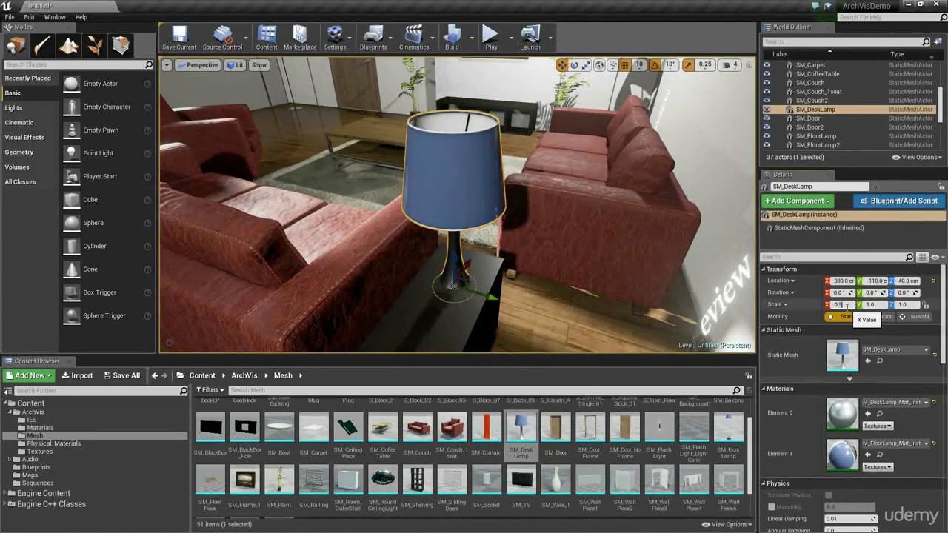
{"action": "key", "text": "Return"}
{"action": "key", "text": "Tab"}
{"action": "type", "text": "0.5"}
{"action": "key", "text": "Return"}
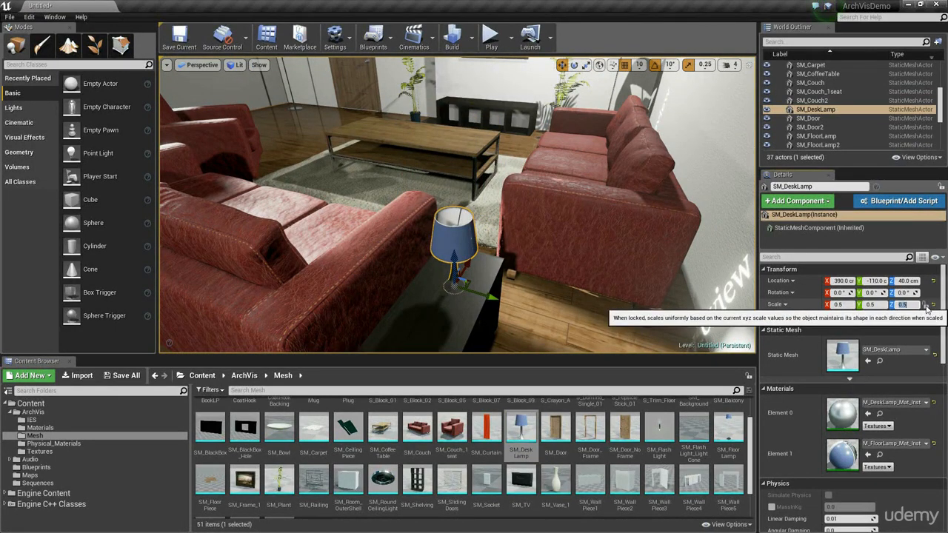
Step: Lock the desk lamp's scale proportions and try uniform scales of 1, 2 and 0.5
{"action": "left_click", "coordinate": [926, 306]}
{"action": "left_click", "coordinate": [925, 306]}
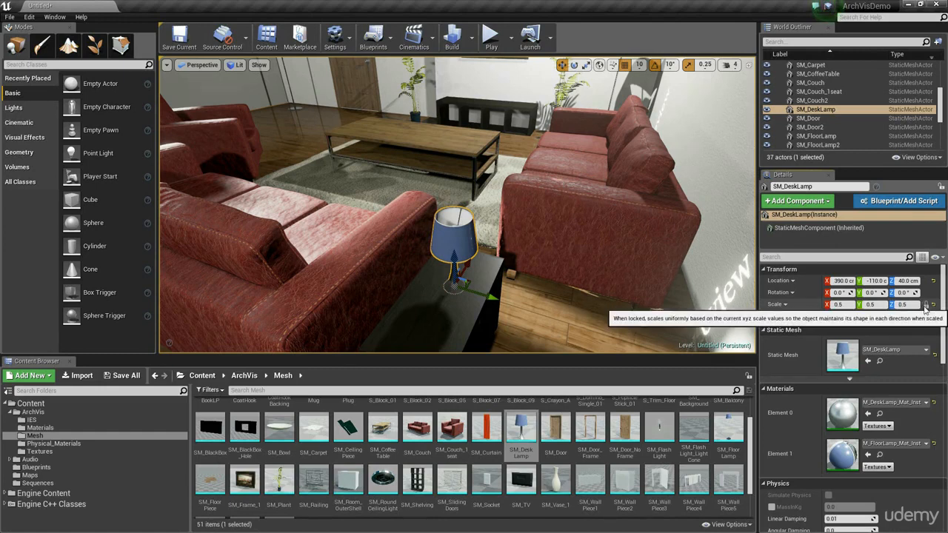
{"action": "left_click_drag", "start_coordinate": [917, 306], "coordinate": [891, 326]}
{"action": "type", "text": "1"}
{"action": "key", "text": "Return"}
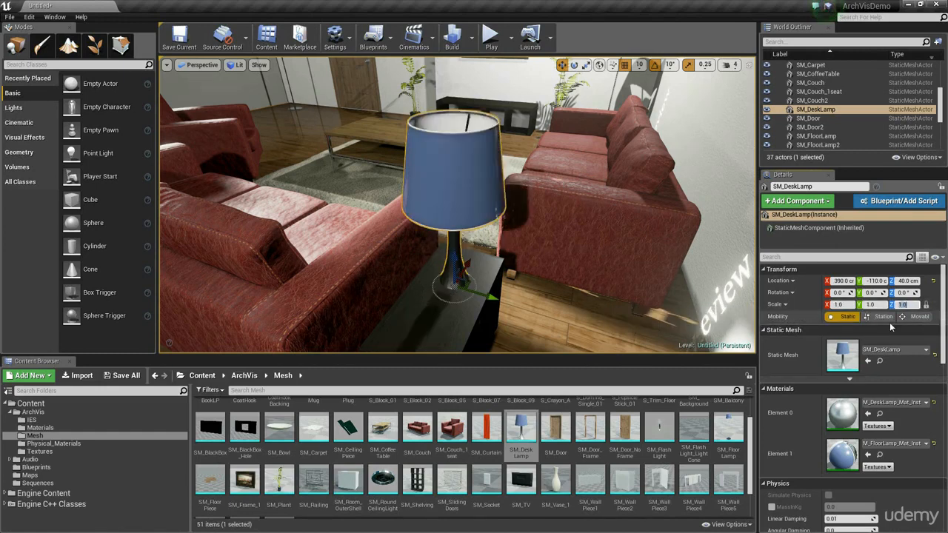
{"action": "type", "text": "2"}
{"action": "key", "text": "Return"}
{"action": "type", "text": "1"}
{"action": "key", "text": "Return"}
{"action": "type", "text": "0.5"}
{"action": "key", "text": "Return"}
{"action": "type", "text": "1"}
{"action": "key", "text": "Return"}
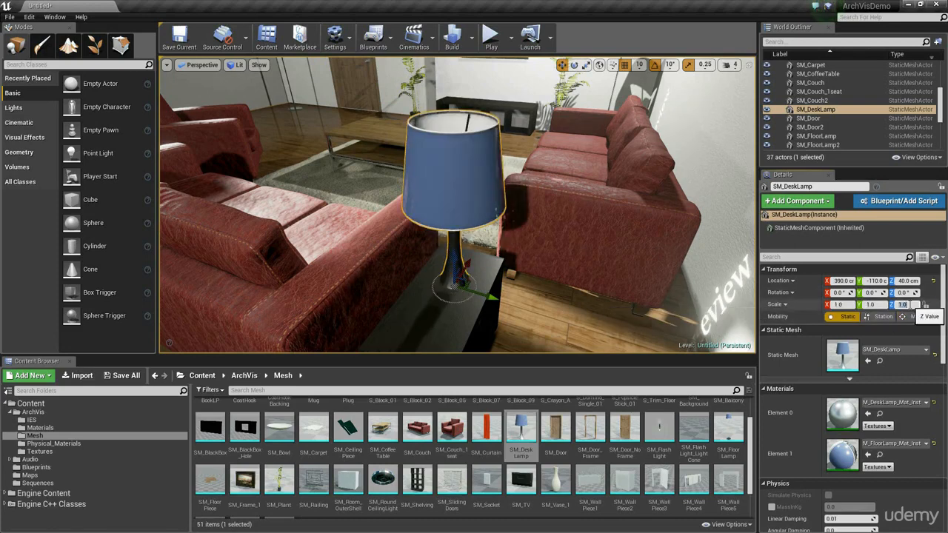
Step: With the scale proportions unlocked, try Z scales of 0.5, 0.2, 0.8 and 1 on the desk lamp
{"action": "type", "text": "0.5"}
{"action": "key", "text": "Return"}
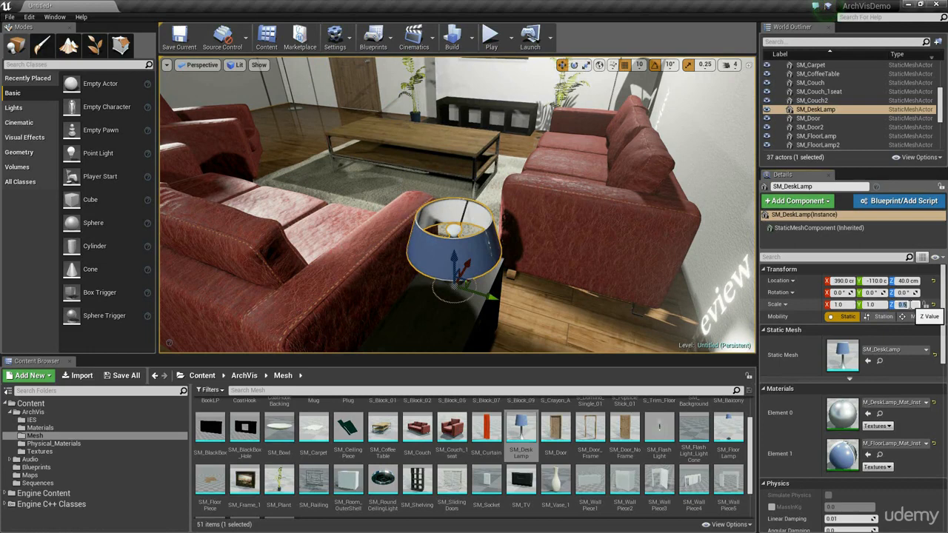
{"action": "type", "text": "0.2"}
{"action": "key", "text": "Return"}
{"action": "type", "text": "0.8"}
{"action": "key", "text": "Return"}
{"action": "type", "text": "1"}
{"action": "key", "text": "Return"}
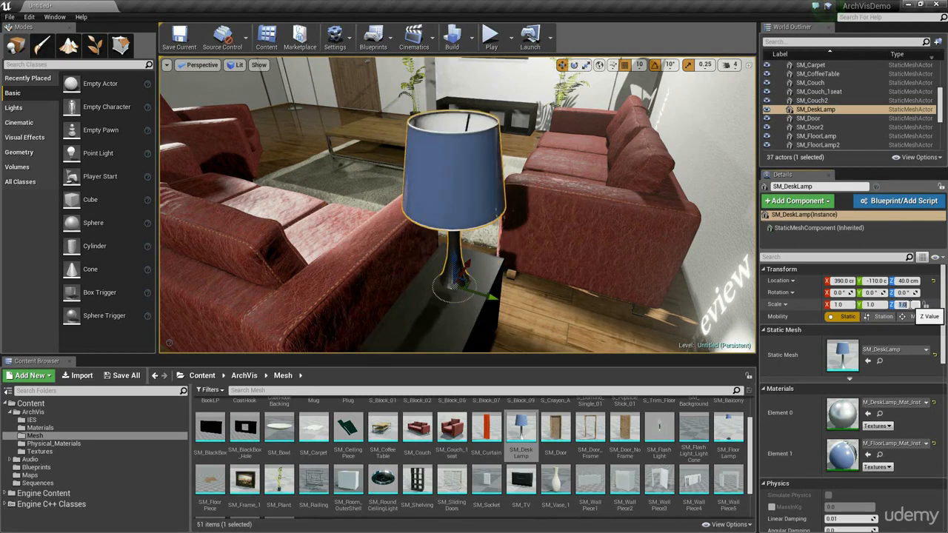
Step: Scale the desk lamp uniformly to 0.5 and drop it so it rests on the side table's surface
{"action": "type", "text": "0.5"}
{"action": "key", "text": "Return"}
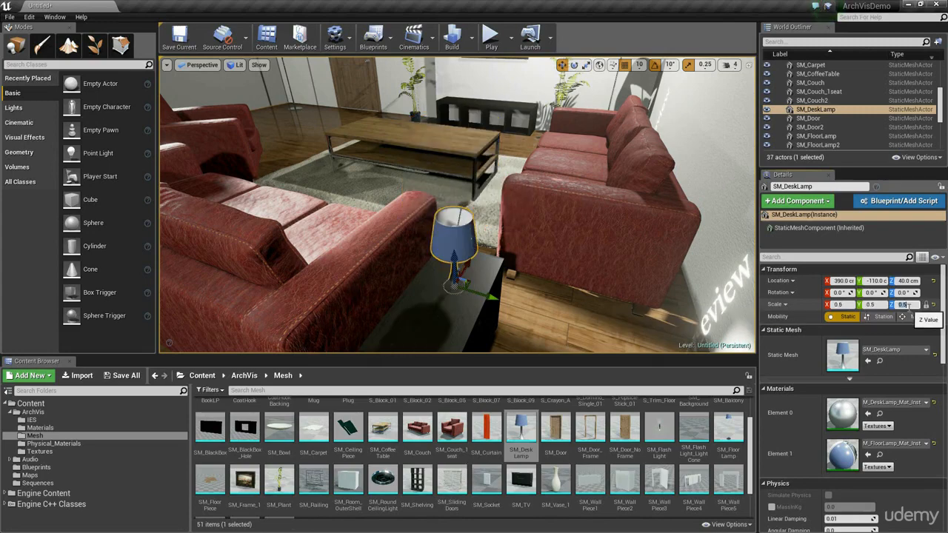
{"action": "left_click_drag", "start_coordinate": [454, 256], "coordinate": [455, 180]}
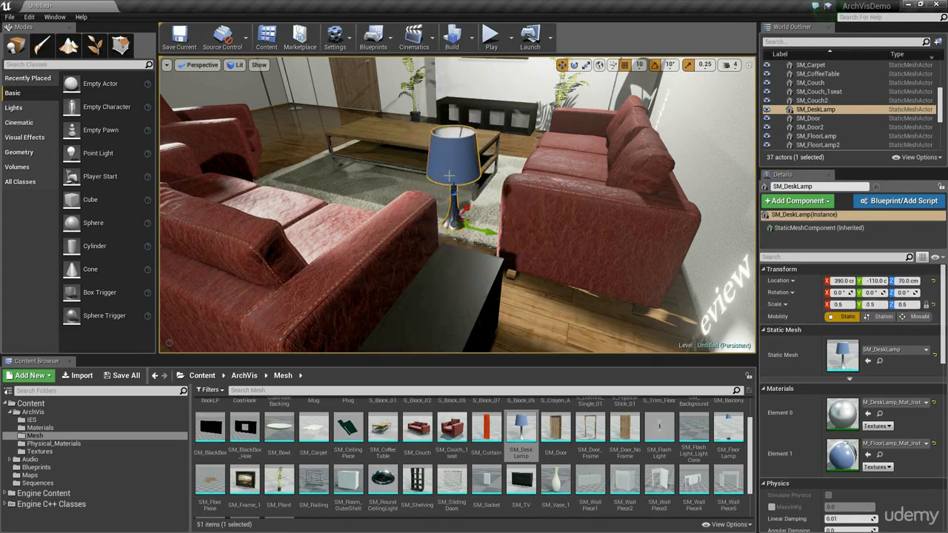
{"action": "key", "text": "End"}
{"action": "right_click_drag", "start_coordinate": [454, 180], "coordinate": [456, 222]}
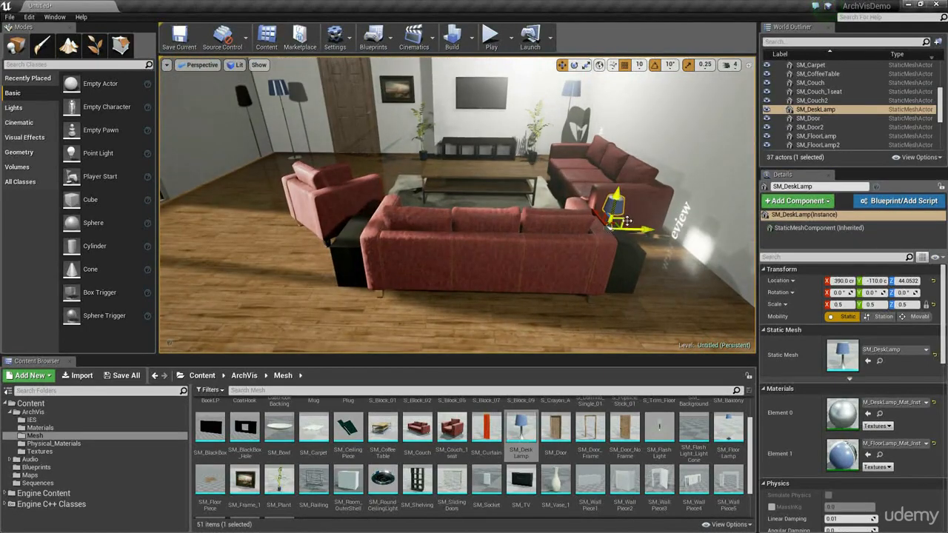
Step: Duplicate the desk lamp onto the side table between the armchair and the couch at X 390, Y -350
{"action": "left_click_drag", "start_coordinate": [627, 221], "coordinate": [491, 200], "text": "alt"}
{"action": "left_click_drag", "start_coordinate": [374, 215], "coordinate": [380, 216], "text": "alt"}
{"action": "right_click_drag", "start_coordinate": [379, 215], "coordinate": [392, 200]}
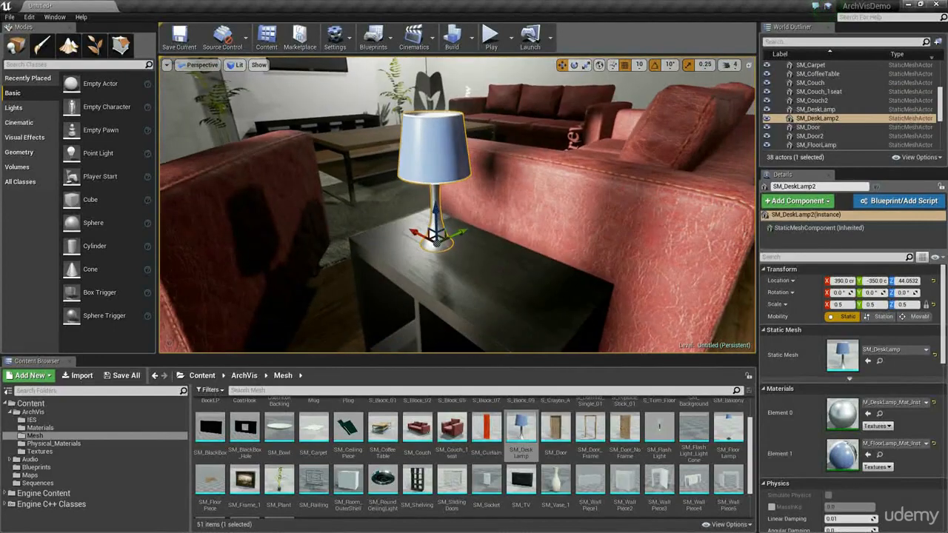
{"action": "right_click_drag", "start_coordinate": [445, 215], "coordinate": [444, 241]}
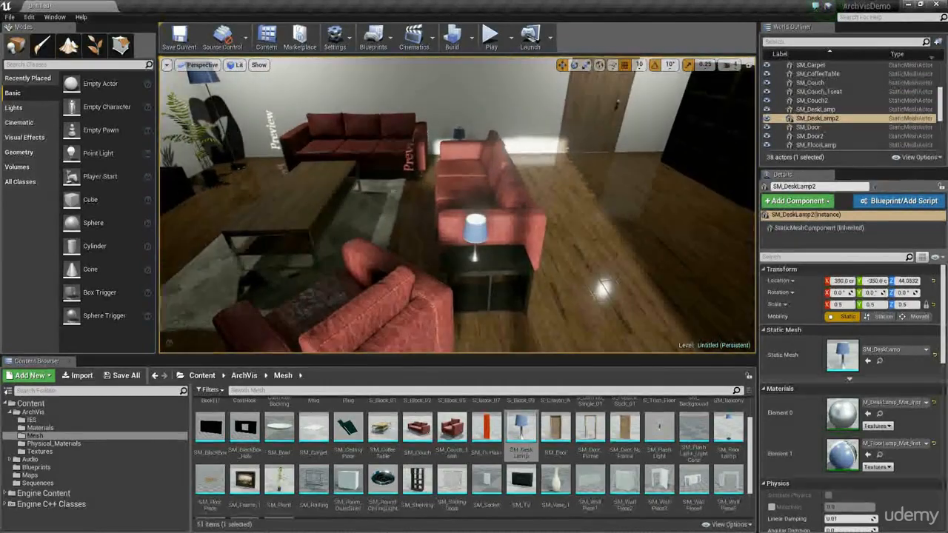
Step: Duplicate the carpet onto the open floor in front of the tall shelves and scale it to 0.75 on all axes
{"action": "left_click", "coordinate": [354, 214]}
{"action": "right_click_drag", "start_coordinate": [354, 213], "coordinate": [302, 206]}
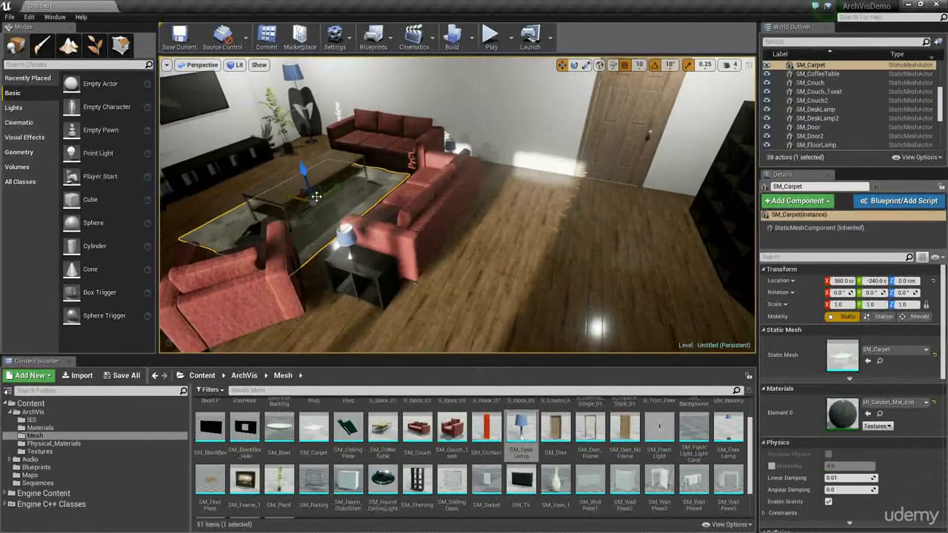
{"action": "left_click_drag", "start_coordinate": [317, 197], "coordinate": [606, 233], "text": "alt"}
{"action": "right_click_drag", "start_coordinate": [606, 233], "coordinate": [671, 255]}
{"action": "left_click", "coordinate": [912, 305]}
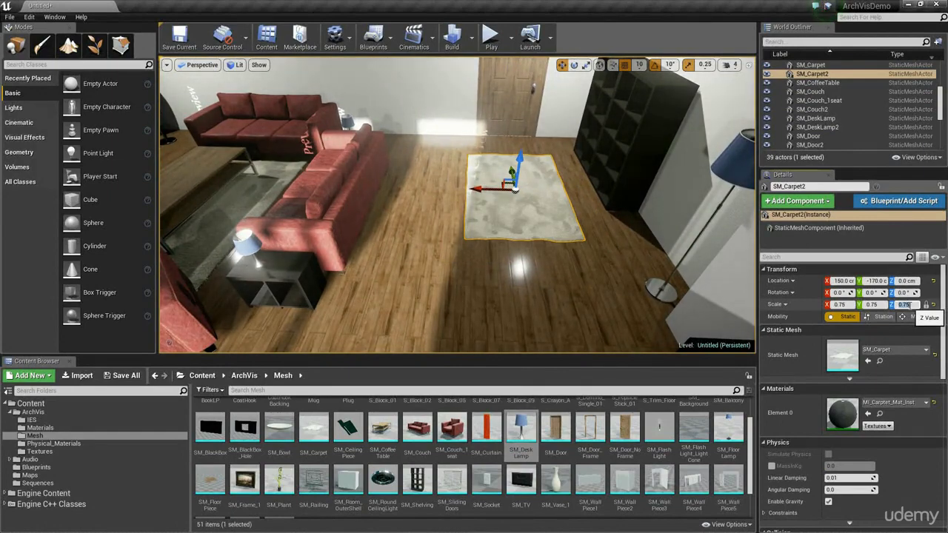
Step: Rotate the small carpet 180° about Z and keep it in front of the tall shelves at X 150, Y -170
{"action": "mouse_move", "coordinate": [433, 160]}
{"action": "right_mouse_down"}
{"action": "mouse_move", "coordinate": [356, 150]}
{"action": "mouse_move", "coordinate": [452, 165]}
{"action": "mouse_move", "coordinate": [432, 168]}
{"action": "right_mouse_up"}
{"action": "key", "text": "e"}
{"action": "left_click_drag", "start_coordinate": [534, 216], "coordinate": [611, 187]}
{"action": "key", "text": "w"}
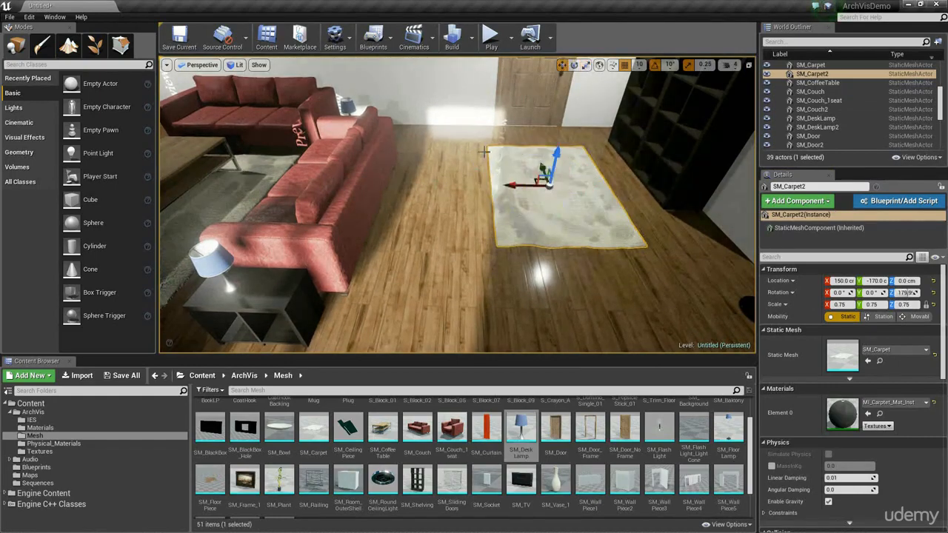
{"action": "mouse_move", "coordinate": [477, 144]}
{"action": "right_mouse_down"}
{"action": "mouse_move", "coordinate": [370, 148]}
{"action": "mouse_move", "coordinate": [297, 193]}
{"action": "mouse_move", "coordinate": [477, 148]}
{"action": "right_mouse_up"}
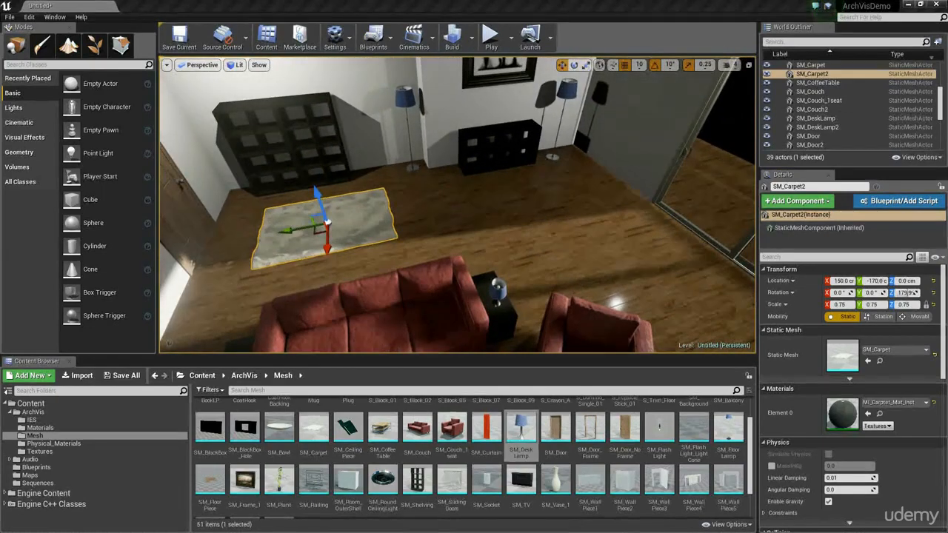
Step: Duplicate the SM_Frame_2 painting onto the sliding-door wall at X 40, Y -700, turned to a Z rotation of 0°
{"action": "mouse_move", "coordinate": [562, 188]}
{"action": "right_mouse_down"}
{"action": "mouse_move", "coordinate": [600, 133]}
{"action": "mouse_move", "coordinate": [637, 145]}
{"action": "mouse_move", "coordinate": [630, 152]}
{"action": "right_mouse_up"}
{"action": "left_click", "coordinate": [447, 125]}
{"action": "left_click", "coordinate": [415, 131]}
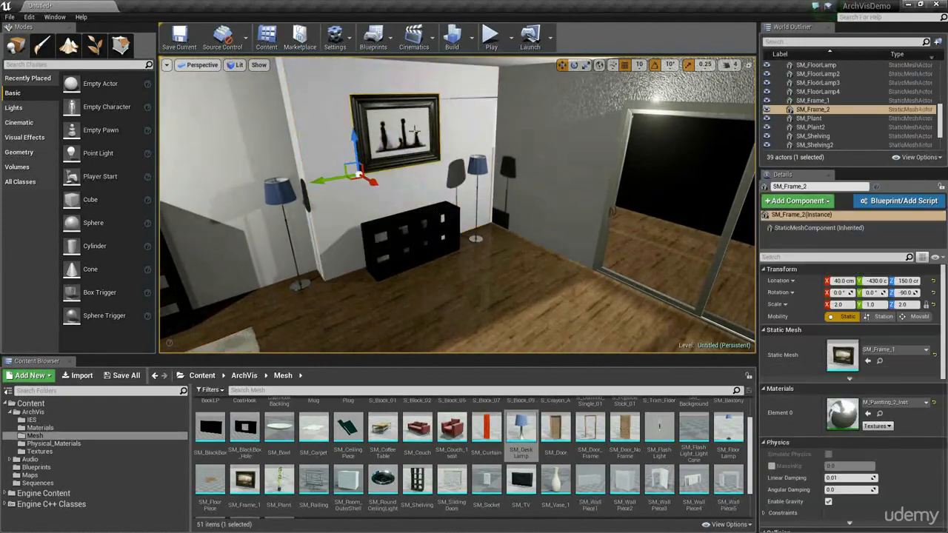
{"action": "right_click_drag", "start_coordinate": [414, 130], "coordinate": [391, 104]}
{"action": "key", "text": "e"}
{"action": "left_click_drag", "start_coordinate": [403, 220], "coordinate": [507, 185], "text": "alt"}
{"action": "key", "text": "space"}
{"action": "key", "text": "space"}
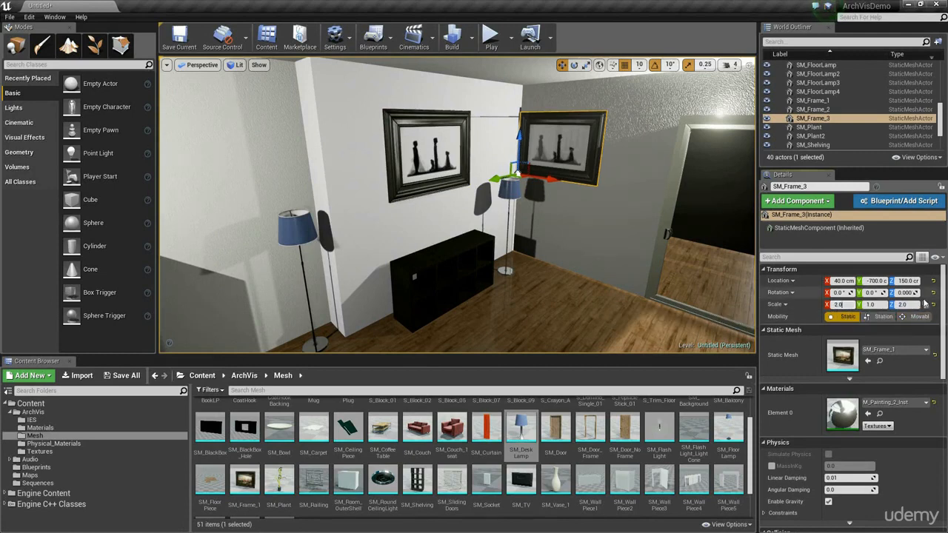
Step: Set the new painting's scale to 1 on all axes and shift it along the wall to X 120
{"action": "type", "text": "1"}
{"action": "key", "text": "Return"}
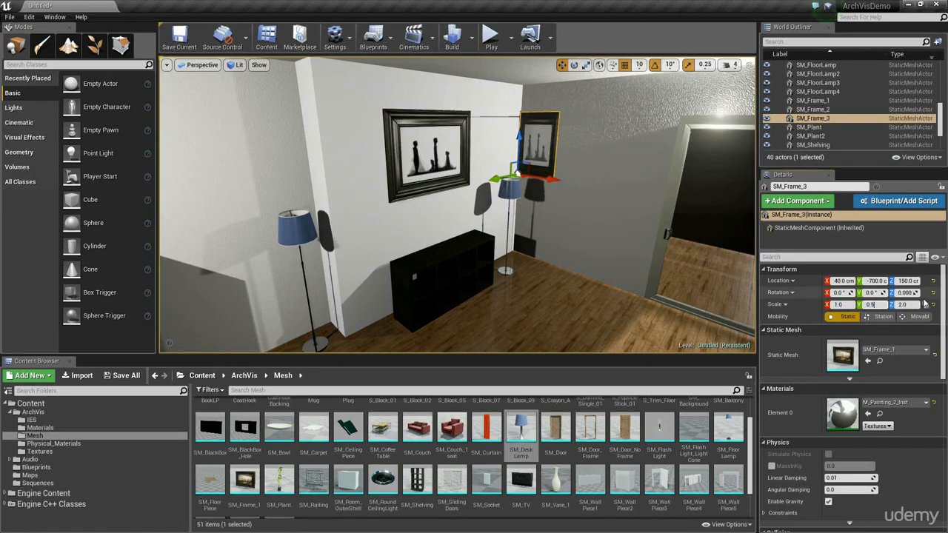
{"action": "type", "text": "1"}
{"action": "key", "text": "Return"}
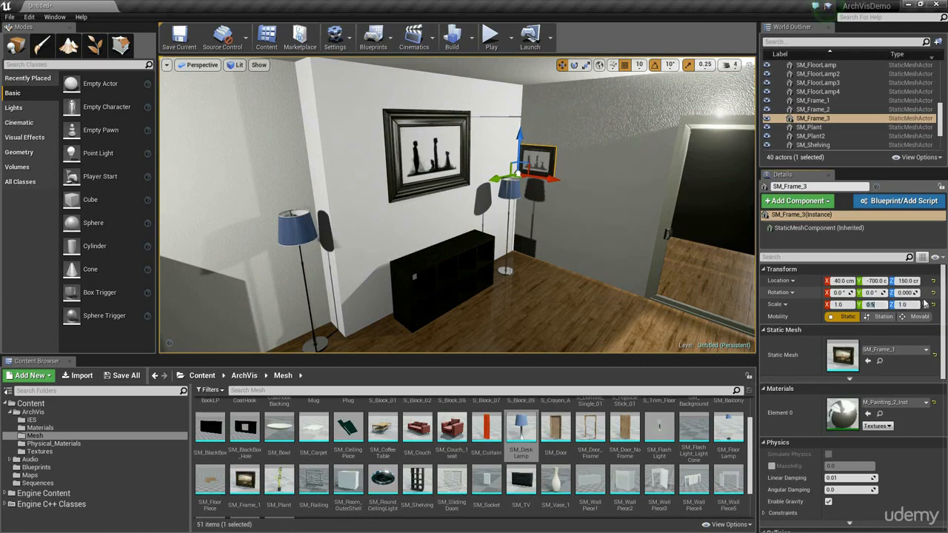
{"action": "key", "text": "w"}
{"action": "right_click_drag", "start_coordinate": [483, 188], "coordinate": [548, 189]}
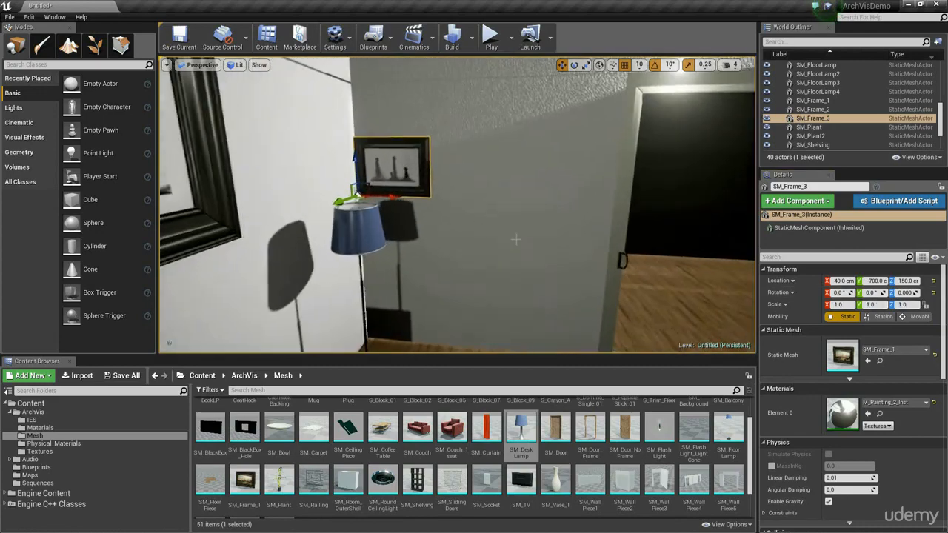
{"action": "left_click_drag", "start_coordinate": [391, 198], "coordinate": [479, 202]}
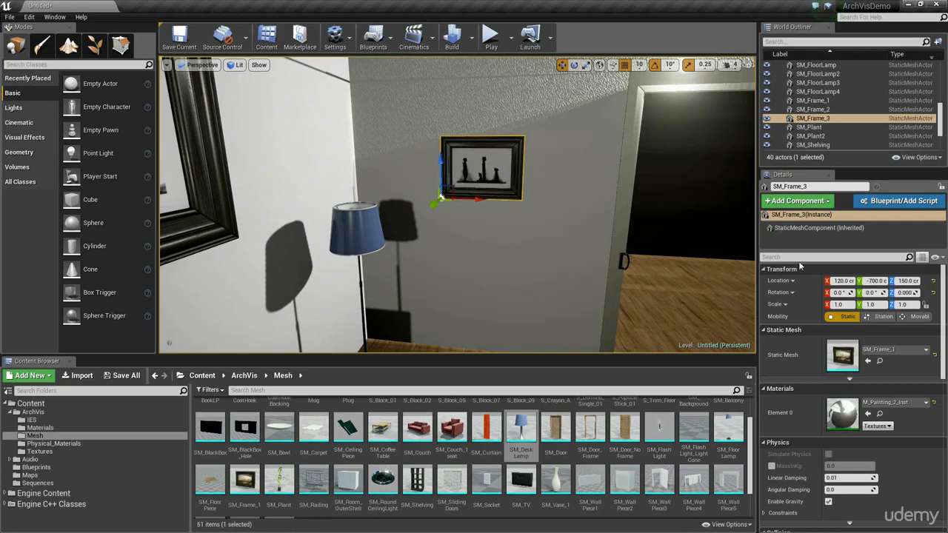
Step: Enlarge the new painting to scale 1.2 on all axes and assign it the M_Painting_3_Inst material
{"action": "left_click_drag", "start_coordinate": [838, 304], "coordinate": [845, 304]}
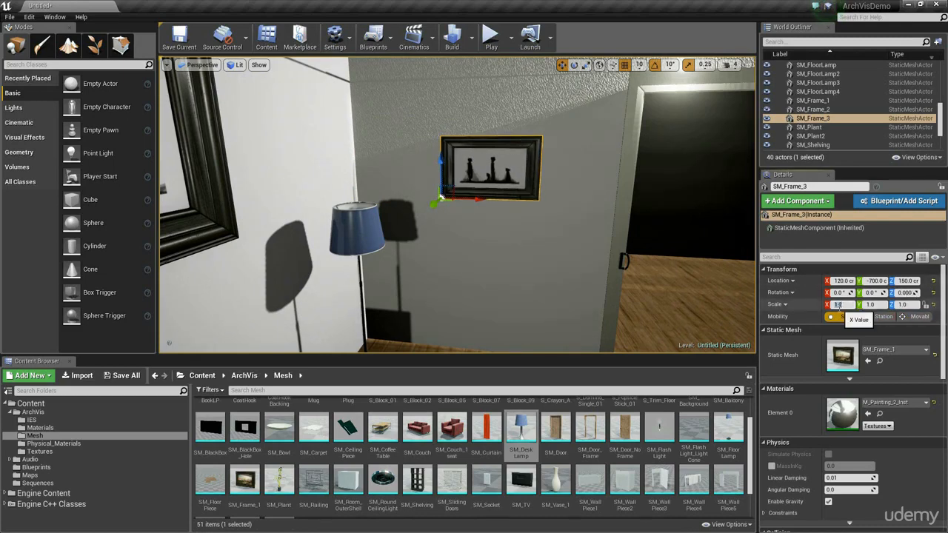
{"action": "type", "text": "1.2"}
{"action": "key", "text": "Return"}
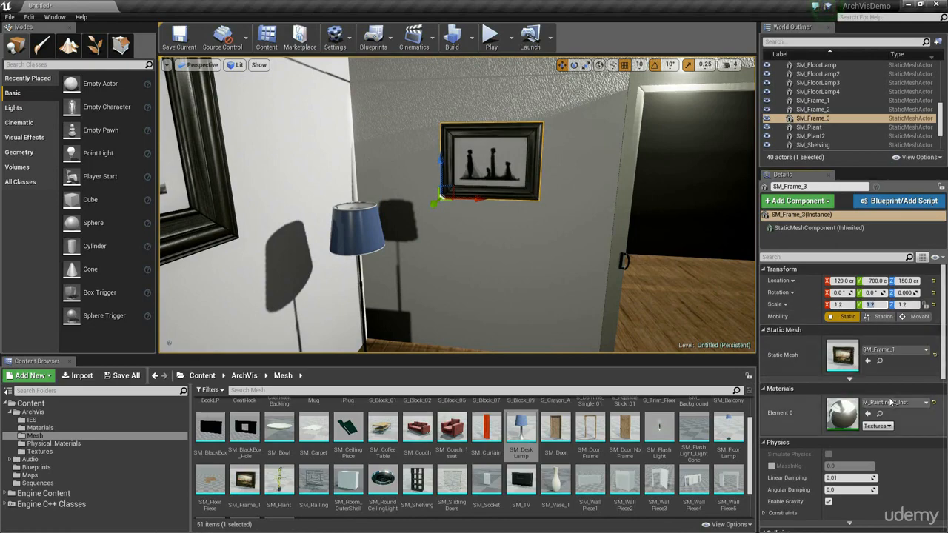
{"action": "left_click", "coordinate": [913, 403]}
{"action": "left_click", "coordinate": [854, 349]}
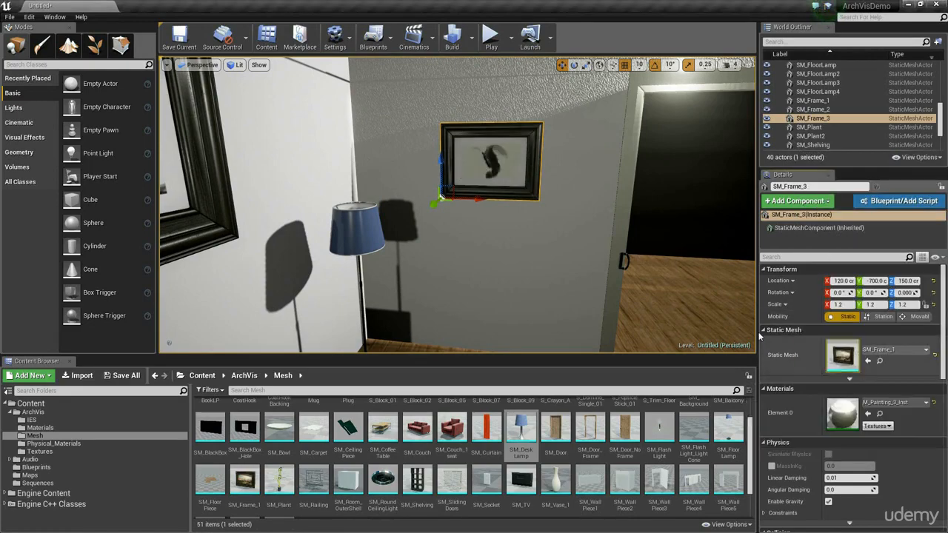
Step: Shift the SM_FloorLamp3 lamp beside the low shelf deeper into the corner to Y -650
{"action": "right_click_drag", "start_coordinate": [666, 297], "coordinate": [615, 278]}
{"action": "key", "text": "s"}
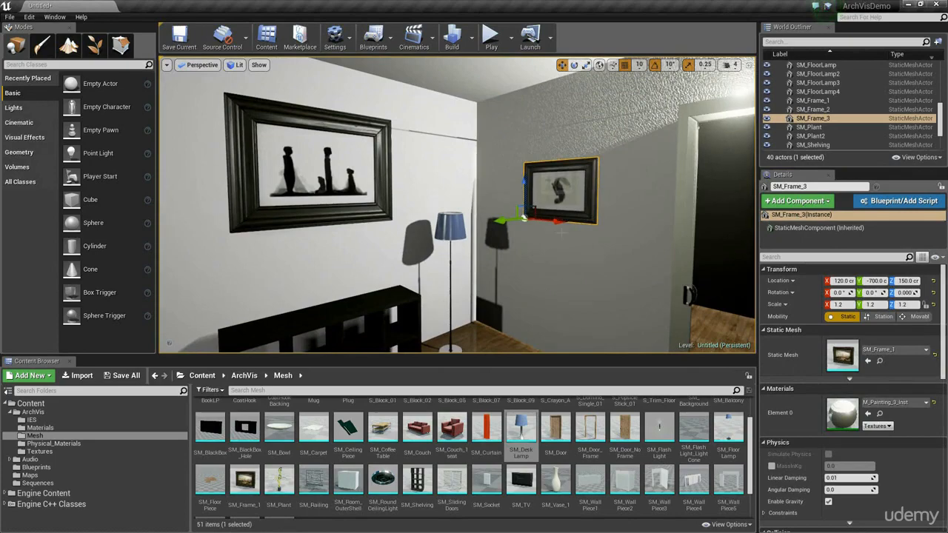
{"action": "right_click_drag", "start_coordinate": [562, 233], "coordinate": [556, 303]}
{"action": "left_click", "coordinate": [468, 239]}
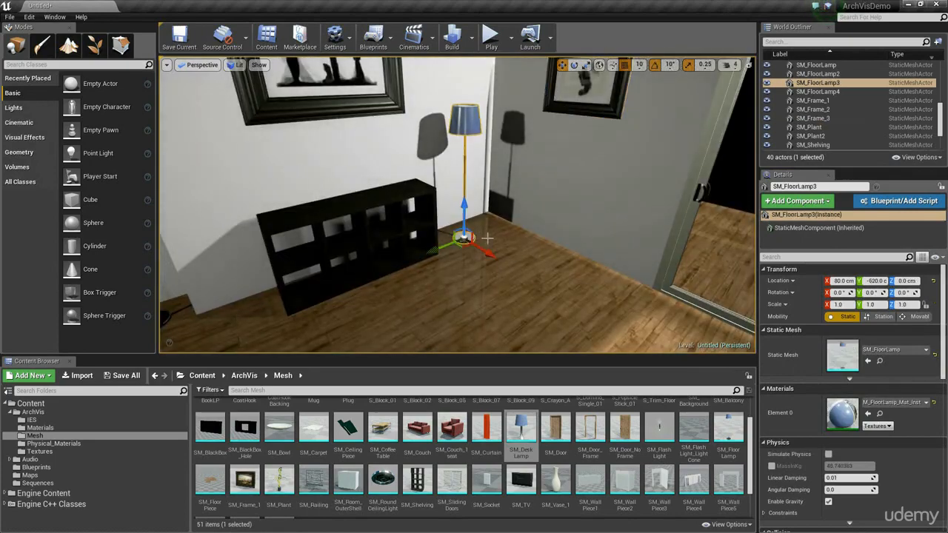
{"action": "right_click_drag", "start_coordinate": [456, 242], "coordinate": [520, 192]}
{"action": "right_click_drag", "start_coordinate": [456, 242], "coordinate": [500, 343]}
Step: Place SM_Curtain at the sliding doors' edge farthest from the small painting, at X 530, Y -690
{"action": "left_click", "coordinate": [491, 429]}
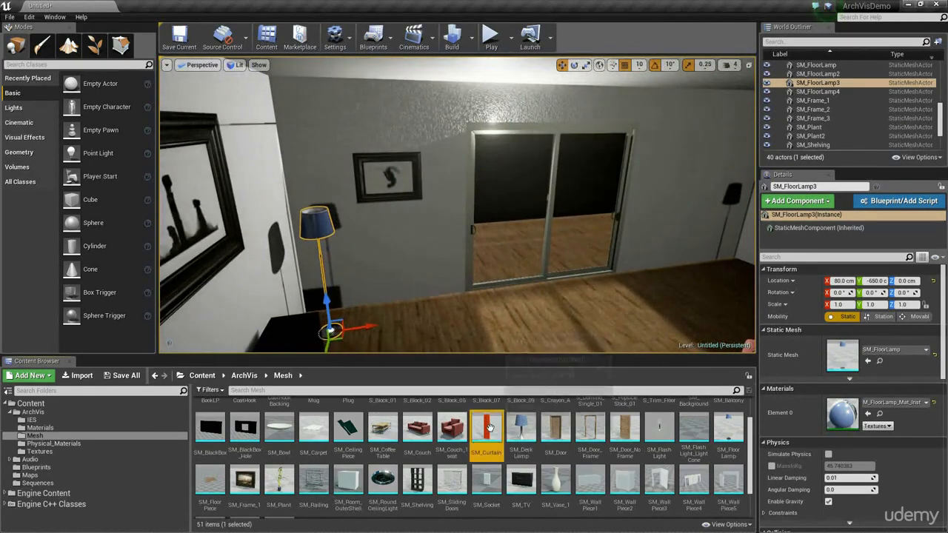
{"action": "right_click_drag", "start_coordinate": [528, 283], "coordinate": [547, 311]}
{"action": "left_click_drag", "start_coordinate": [494, 423], "coordinate": [585, 280]}
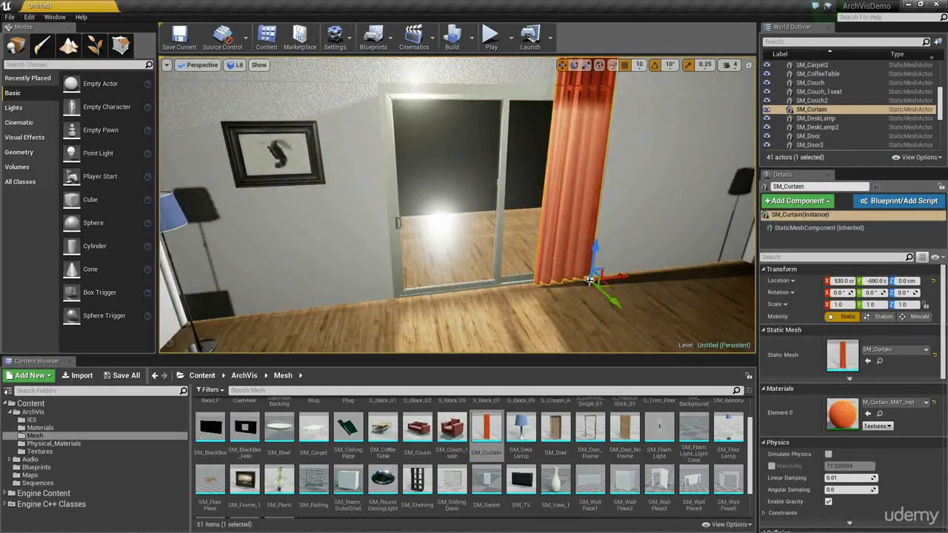
{"action": "key", "text": "f"}
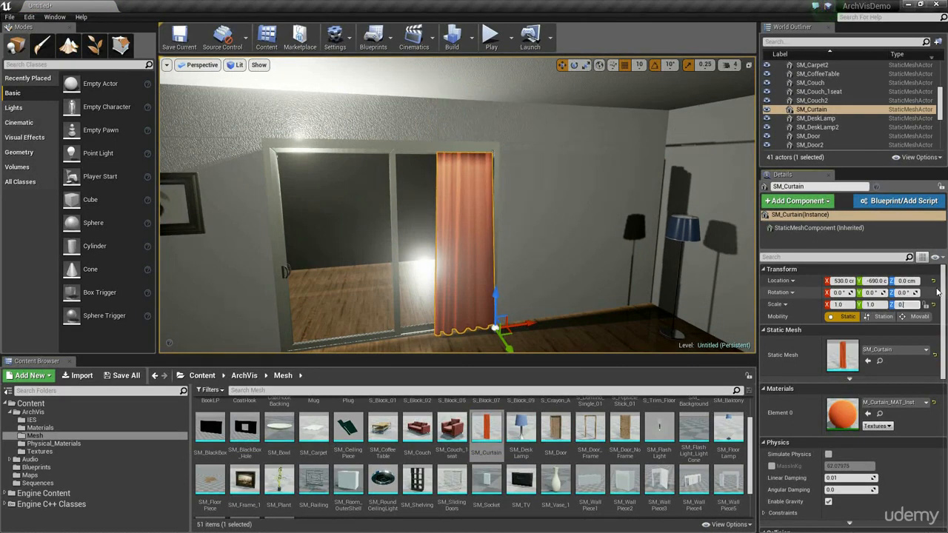
Step: Shorten the curtain to a Z scale of 0.8
{"action": "key", "text": "Return"}
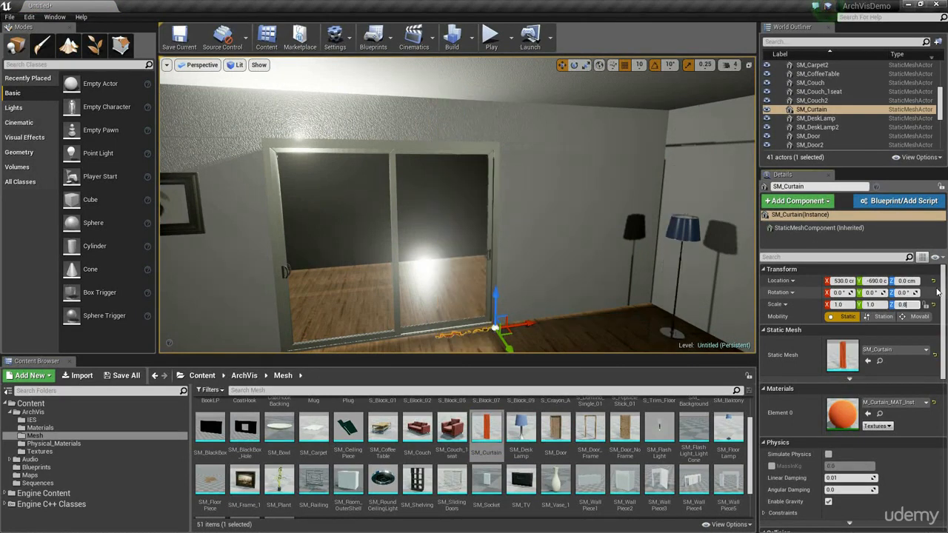
{"action": "key", "text": "Return"}
{"action": "key", "text": "w"}
{"action": "right_click_drag", "start_coordinate": [436, 170], "coordinate": [326, 237]}
{"action": "key", "text": "d"}
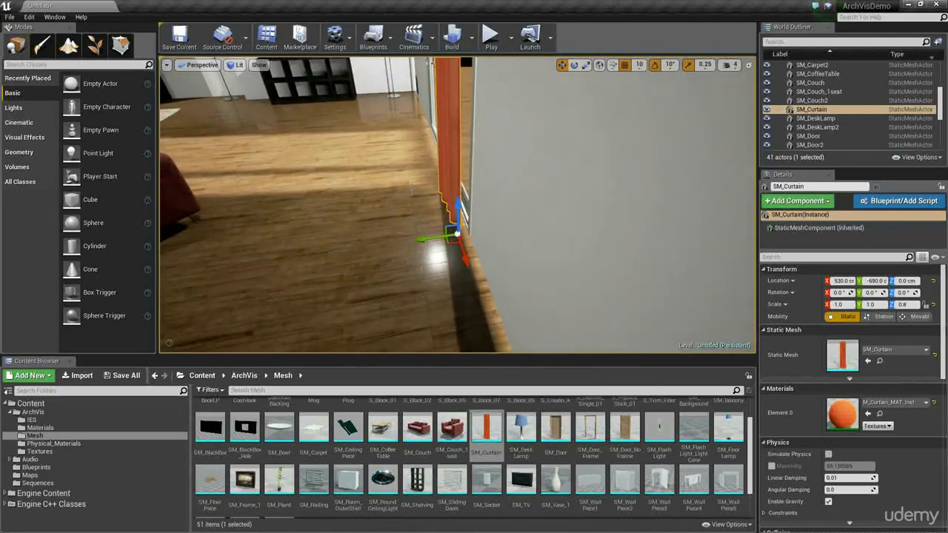
Step: Set the position snap to 5 and move the curtain to X 545, Y -695 at the sliding doors' outer edge
{"action": "left_click_drag", "start_coordinate": [424, 237], "coordinate": [437, 235]}
{"action": "right_click_drag", "start_coordinate": [437, 236], "coordinate": [544, 206]}
{"action": "key", "text": "s"}
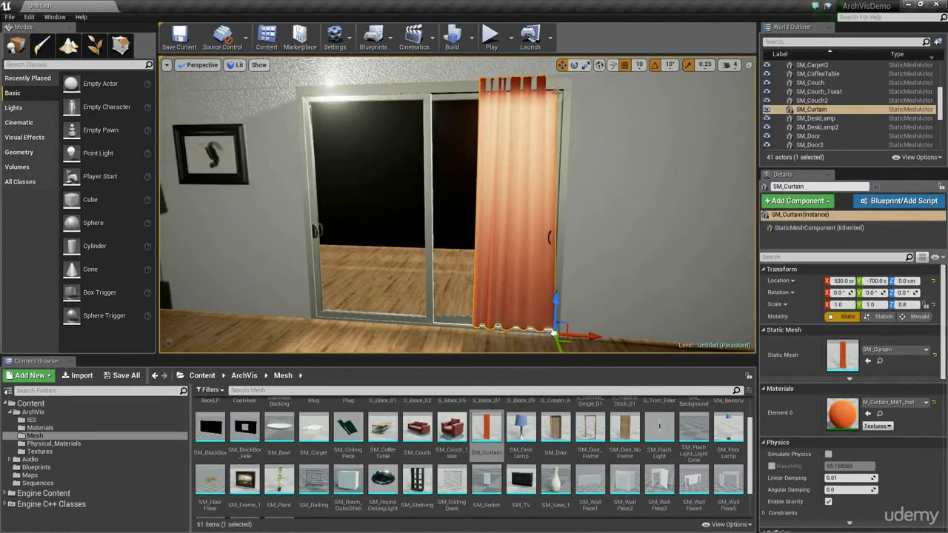
{"action": "right_click_drag", "start_coordinate": [547, 92], "coordinate": [582, 135]}
{"action": "left_click", "coordinate": [640, 65]}
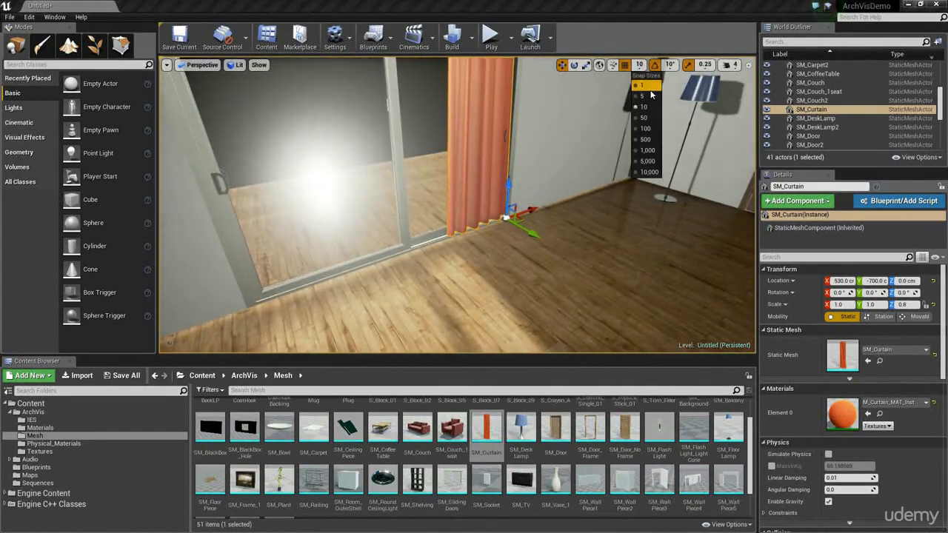
{"action": "left_click", "coordinate": [648, 97]}
{"action": "left_click_drag", "start_coordinate": [532, 234], "coordinate": [538, 236]}
{"action": "right_click_drag", "start_coordinate": [538, 236], "coordinate": [530, 200]}
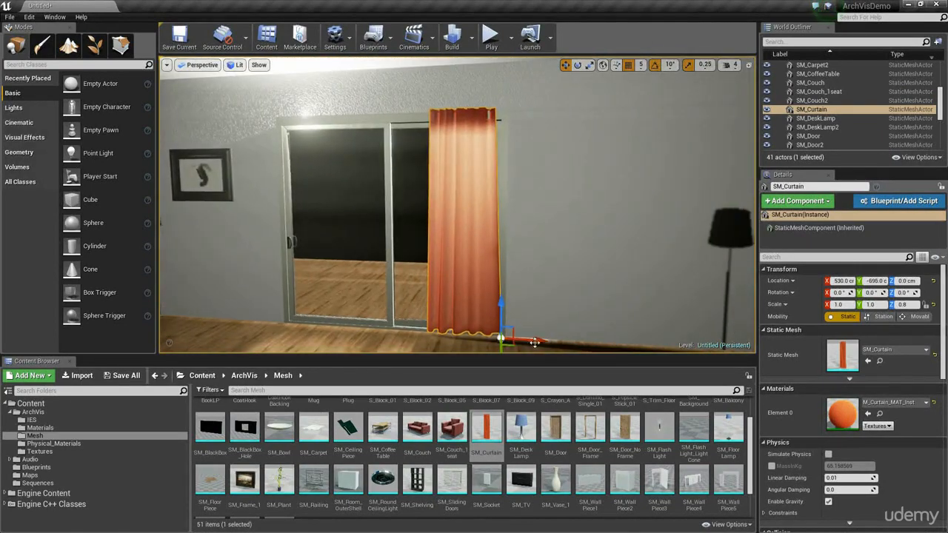
{"action": "right_click_drag", "start_coordinate": [551, 330], "coordinate": [482, 326]}
Step: Refine the position snap to 1 and nudge the curtain to Y -694
{"action": "left_click", "coordinate": [641, 66]}
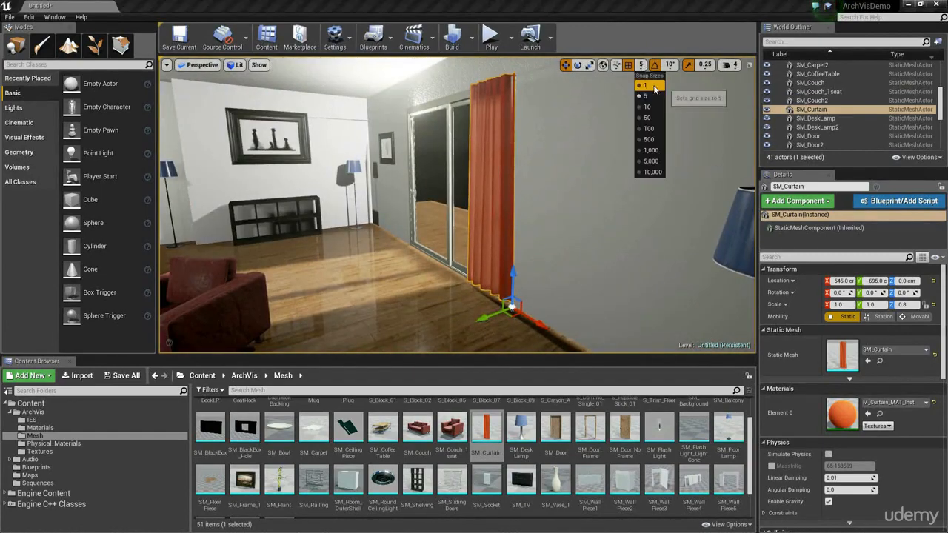
{"action": "left_click", "coordinate": [654, 87]}
{"action": "right_click_drag", "start_coordinate": [490, 317], "coordinate": [565, 320]}
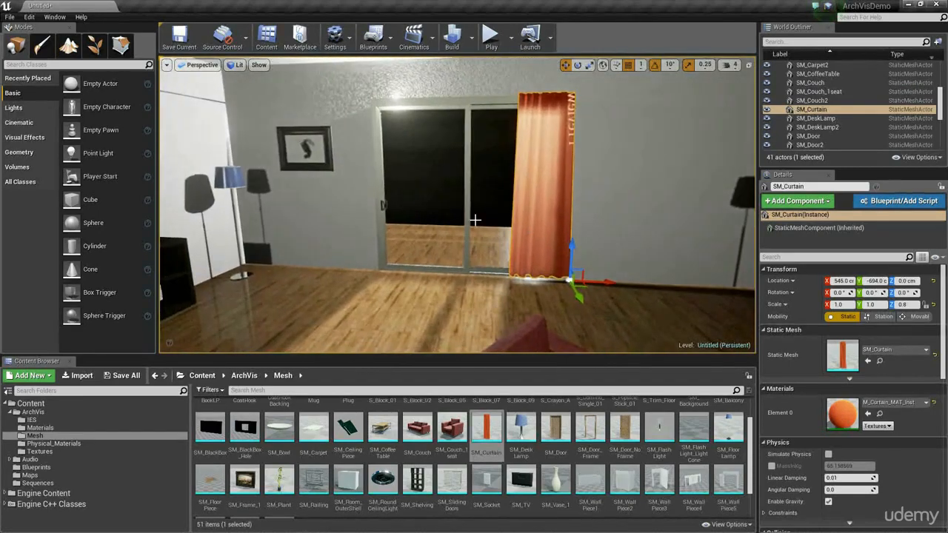
Step: Duplicate the curtain along X to the sliding doors' edge nearest the small painting, at X 349
{"action": "right_click_drag", "start_coordinate": [477, 220], "coordinate": [478, 233]}
{"action": "key", "text": "w"}
{"action": "left_click_drag", "start_coordinate": [621, 277], "coordinate": [451, 282], "text": "alt"}
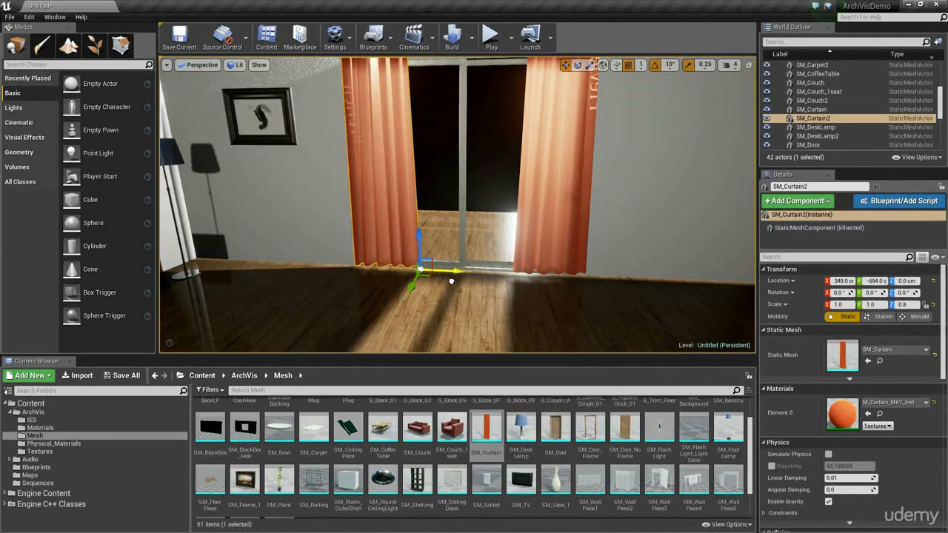
{"action": "key", "text": "s"}
{"action": "mouse_move", "coordinate": [488, 212]}
{"action": "right_mouse_down"}
{"action": "mouse_move", "coordinate": [491, 197]}
{"action": "mouse_move", "coordinate": [481, 202]}
{"action": "right_mouse_up"}
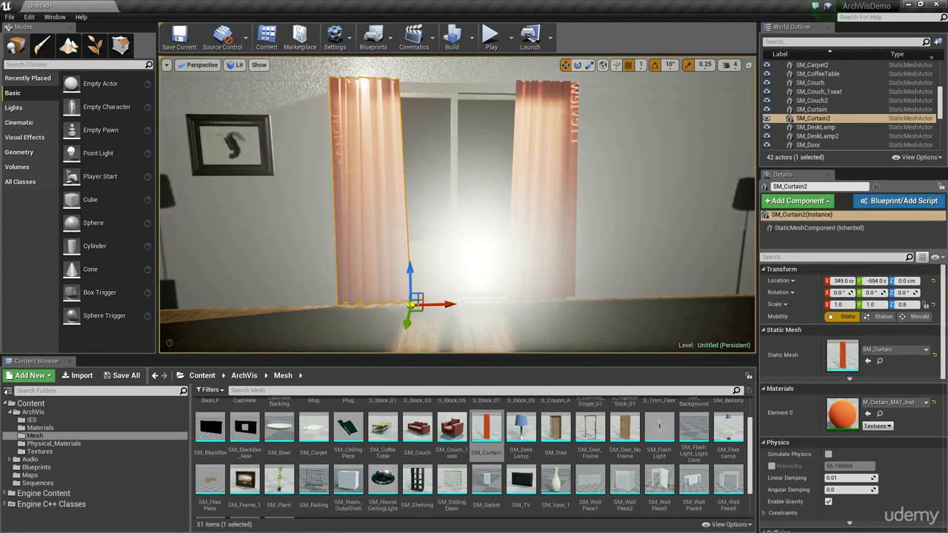
{"action": "key", "text": "d"}
{"action": "right_click_drag", "start_coordinate": [373, 138], "coordinate": [360, 157]}
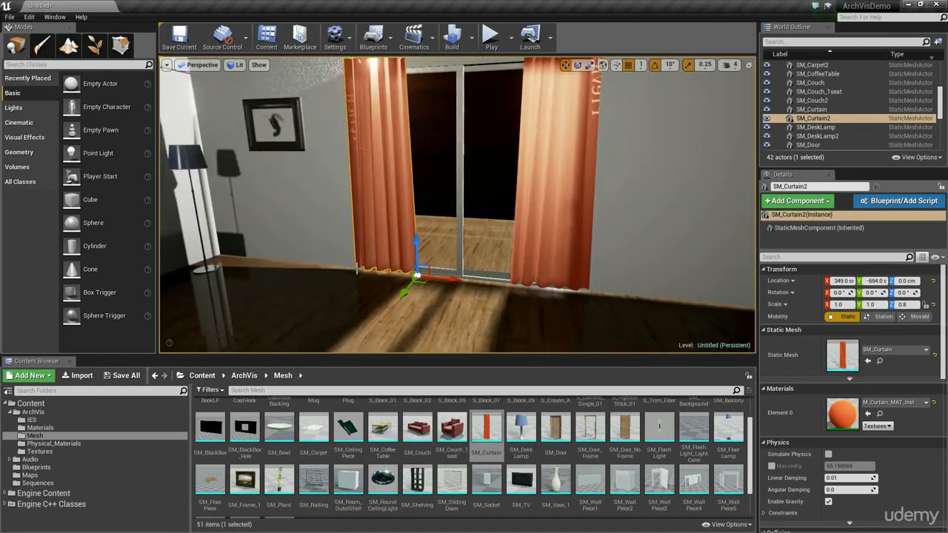
{"action": "right_click", "coordinate": [379, 216]}
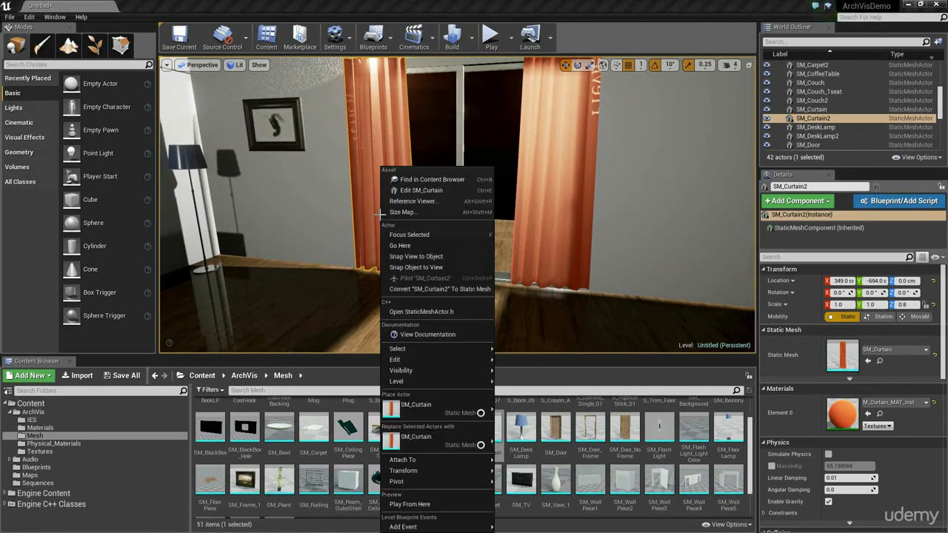
Step: Try X scales of 2 and 3 on the original curtain and return it to 1
{"action": "left_click", "coordinate": [550, 246]}
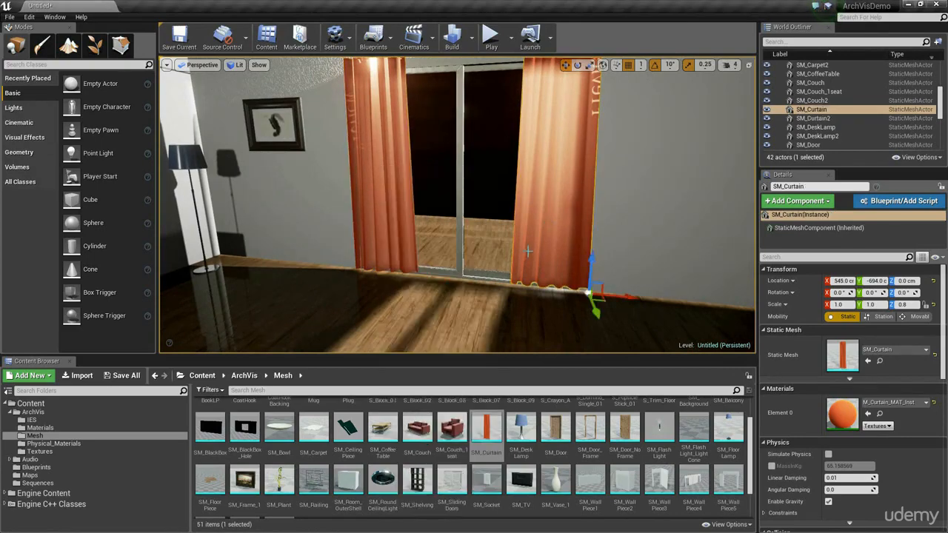
{"action": "key", "text": "s"}
{"action": "mouse_move", "coordinate": [526, 257]}
{"action": "right_mouse_down"}
{"action": "mouse_move", "coordinate": [532, 243]}
{"action": "mouse_move", "coordinate": [524, 257]}
{"action": "right_mouse_up"}
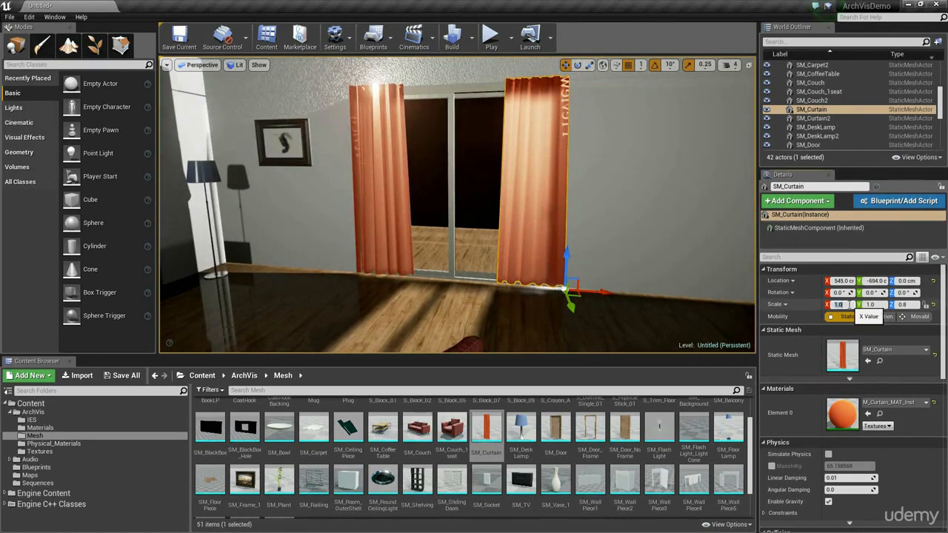
{"action": "type", "text": "2"}
{"action": "key", "text": "Return"}
{"action": "type", "text": "1"}
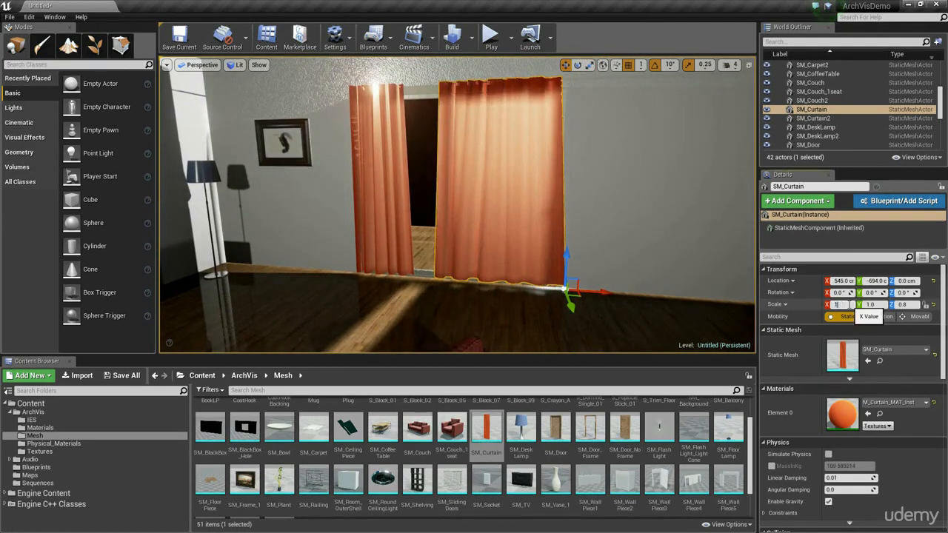
{"action": "key", "text": "Return"}
{"action": "type", "text": "2"}
{"action": "key", "text": "Return"}
{"action": "type", "text": "3"}
{"action": "key", "text": "Return"}
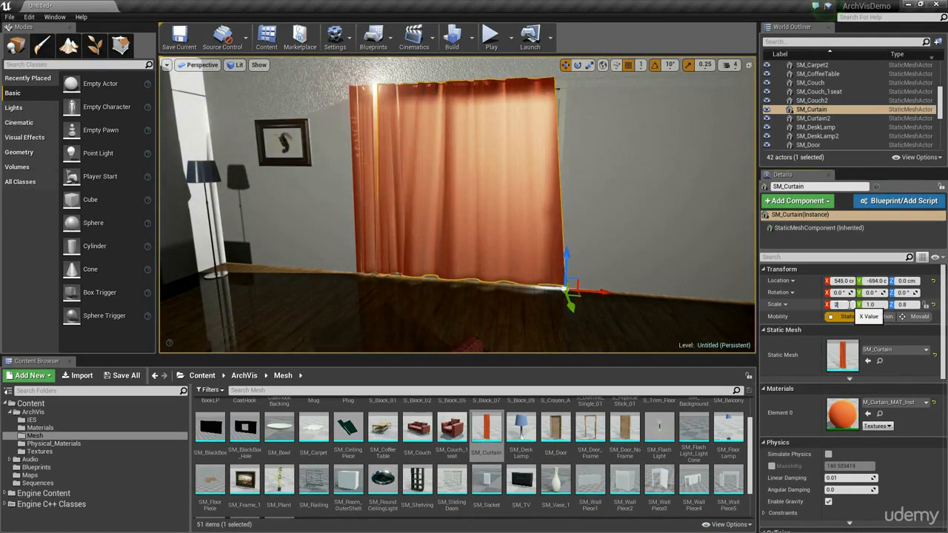
{"action": "type", "text": "2"}
{"action": "key", "text": "Return"}
{"action": "type", "text": "1"}
{"action": "key", "text": "Return"}
{"action": "type", "text": "2"}
{"action": "key", "text": "Return"}
{"action": "type", "text": "1"}
{"action": "key", "text": "Return"}
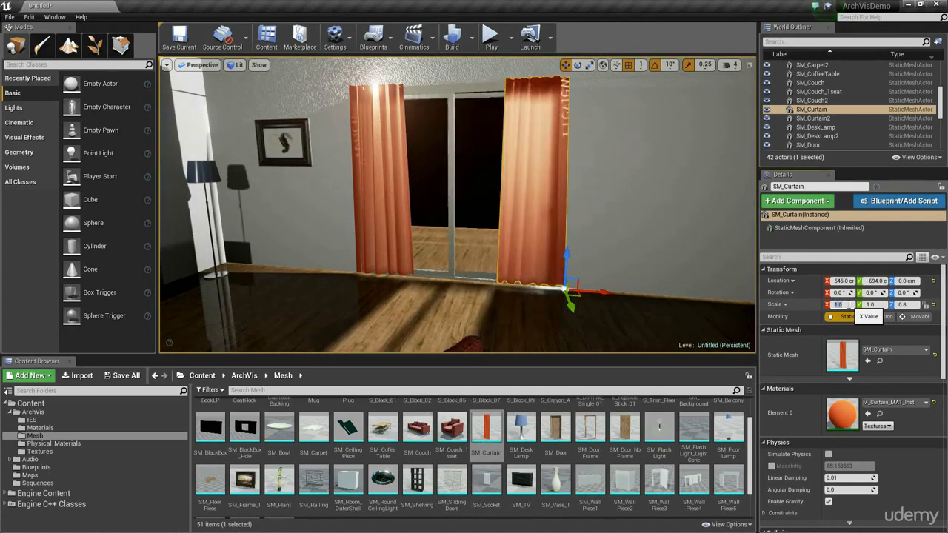
Step: Mirror the duplicated curtain along X and move it back over the doors' edge at X 259
{"action": "left_click", "coordinate": [387, 169]}
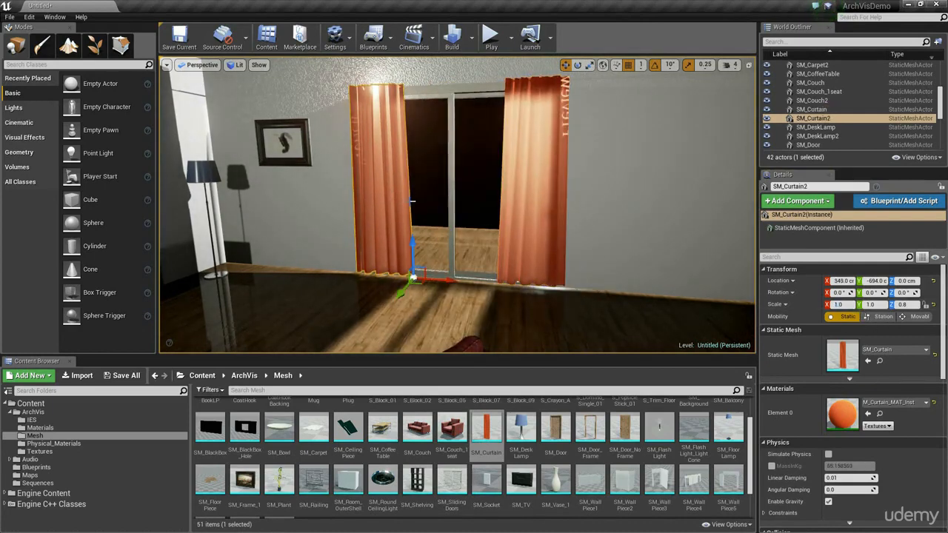
{"action": "right_click", "coordinate": [398, 193]}
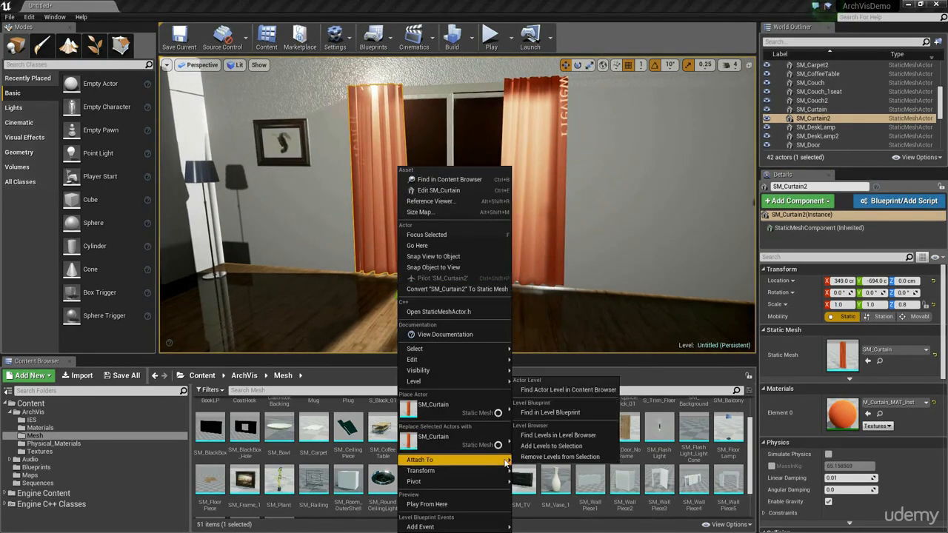
{"action": "mouse_move", "coordinate": [474, 471]}
{"action": "left_click", "coordinate": [545, 495]}
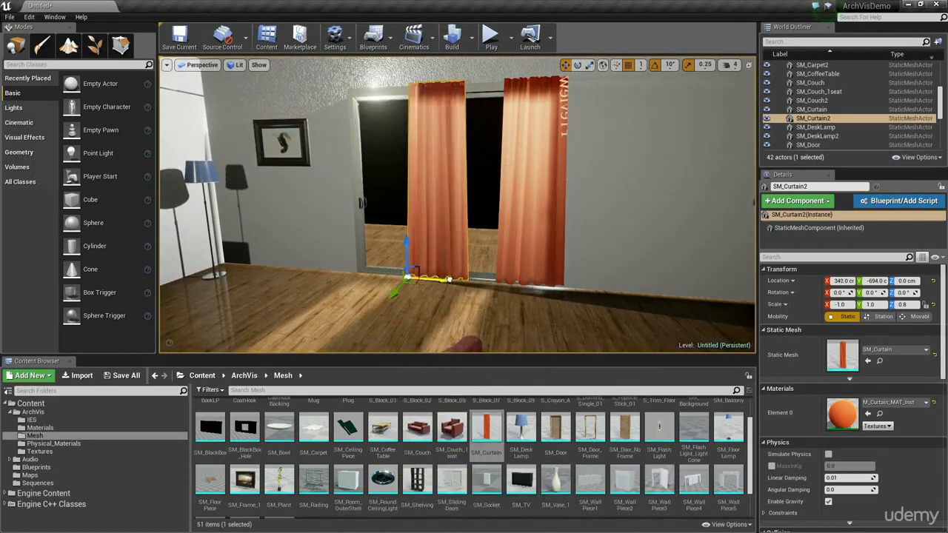
{"action": "left_click_drag", "start_coordinate": [449, 280], "coordinate": [391, 275]}
Step: Examine the curtain pair and the corner with the low shelf and floor lamps from several viewpoints
{"action": "key", "text": "w"}
{"action": "right_click_drag", "start_coordinate": [391, 276], "coordinate": [371, 199]}
{"action": "key", "text": "d"}
{"action": "key", "text": "s"}
{"action": "key", "text": "w"}
{"action": "key", "text": "w"}
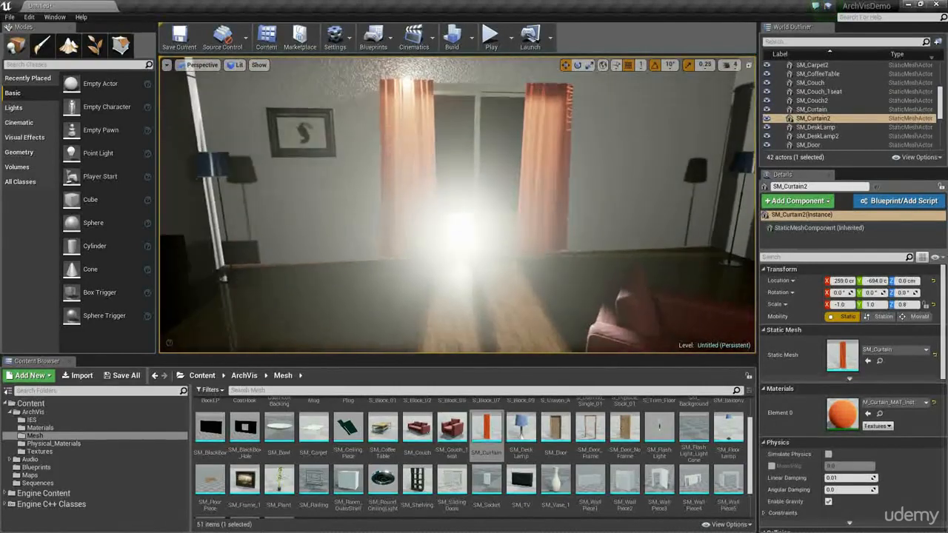
{"action": "right_click_drag", "start_coordinate": [458, 205], "coordinate": [482, 215]}
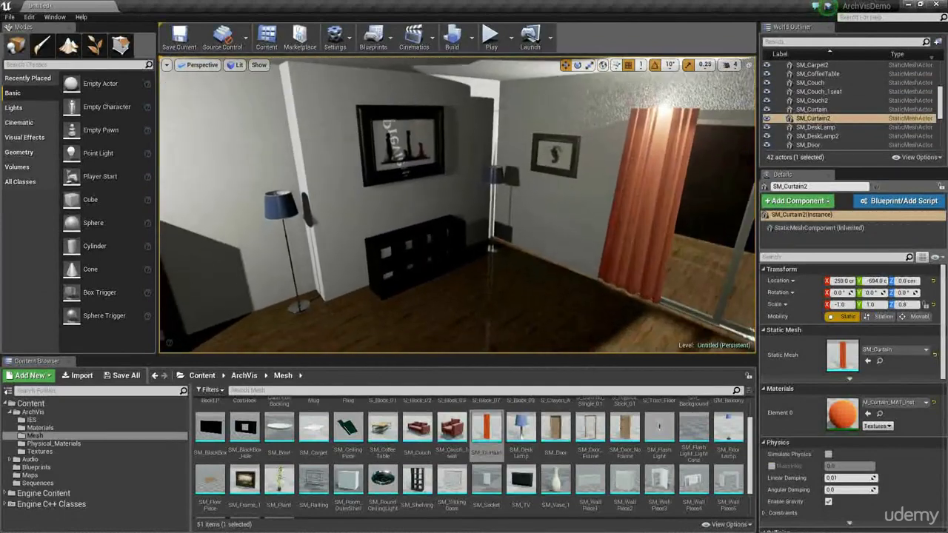
{"action": "right_click_drag", "start_coordinate": [486, 306], "coordinate": [492, 337]}
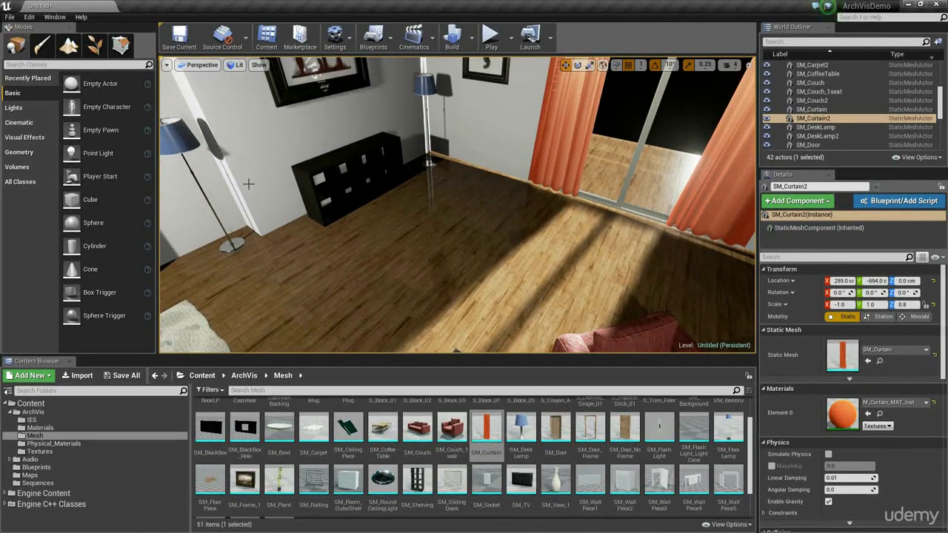
Step: Try placing S_Block_01 and S_Block_02 individually on the open floor, and delete both
{"action": "scroll", "coordinate": [409, 443], "scroll_direction": "up", "scroll_amount": 1}
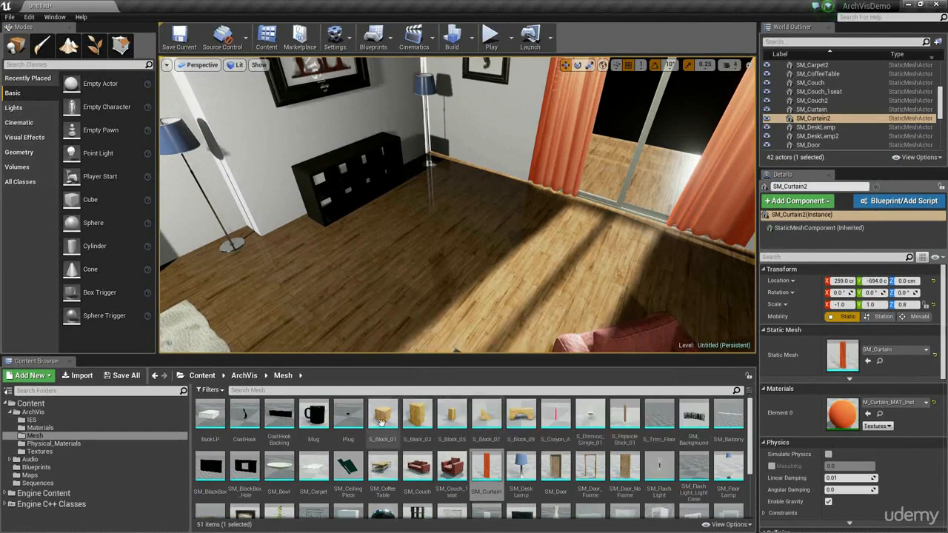
{"action": "left_click", "coordinate": [383, 419]}
{"action": "left_click_drag", "start_coordinate": [384, 420], "coordinate": [445, 279]}
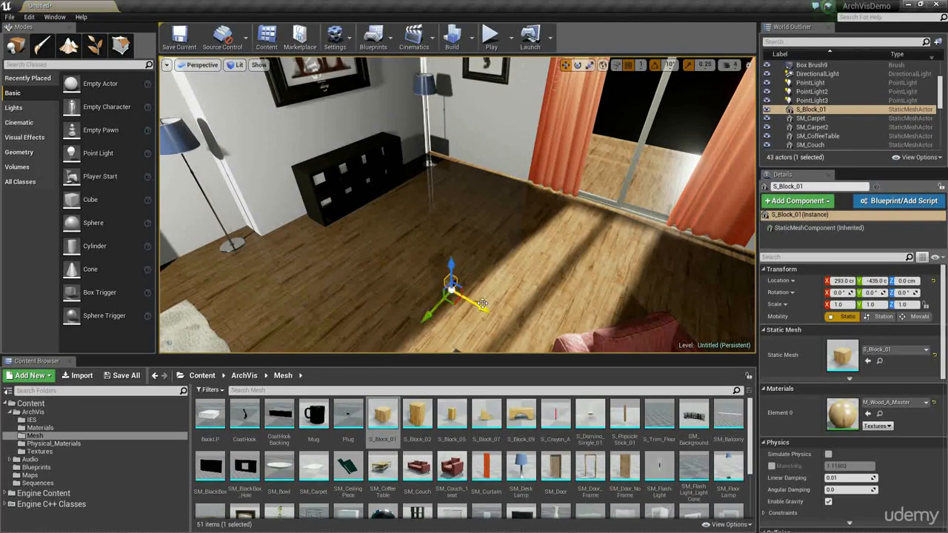
{"action": "right_click_drag", "start_coordinate": [445, 279], "coordinate": [489, 233]}
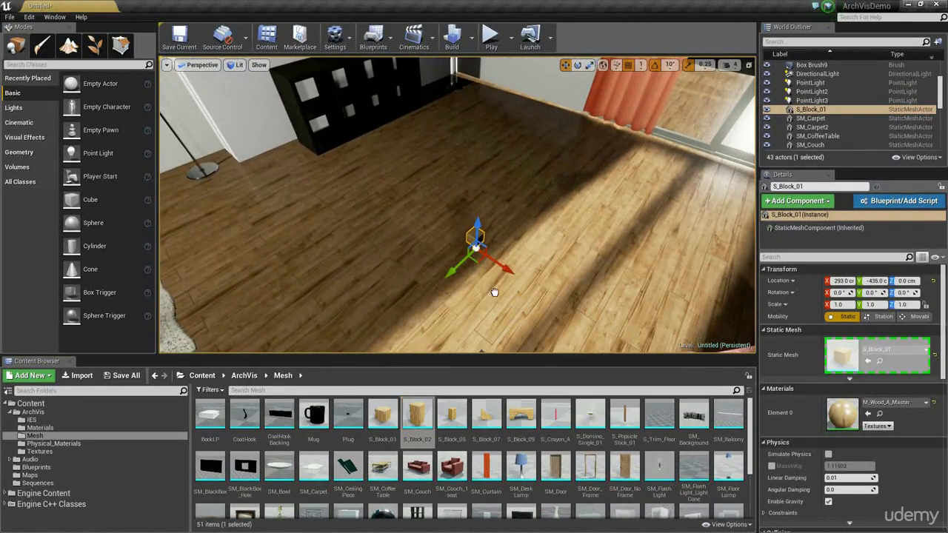
{"action": "left_click_drag", "start_coordinate": [429, 428], "coordinate": [491, 303]}
{"action": "left_click", "coordinate": [480, 240], "text": "ctrl"}
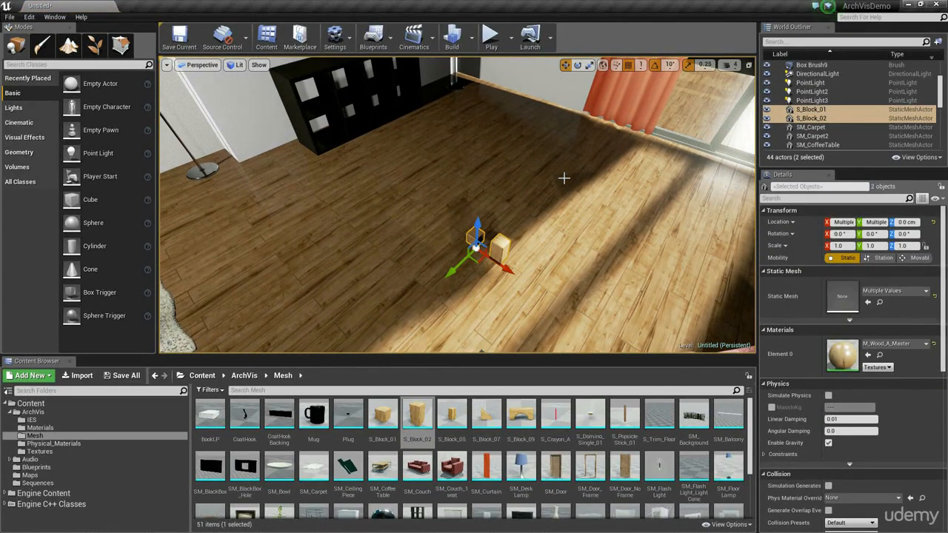
{"action": "key", "text": "Delete"}
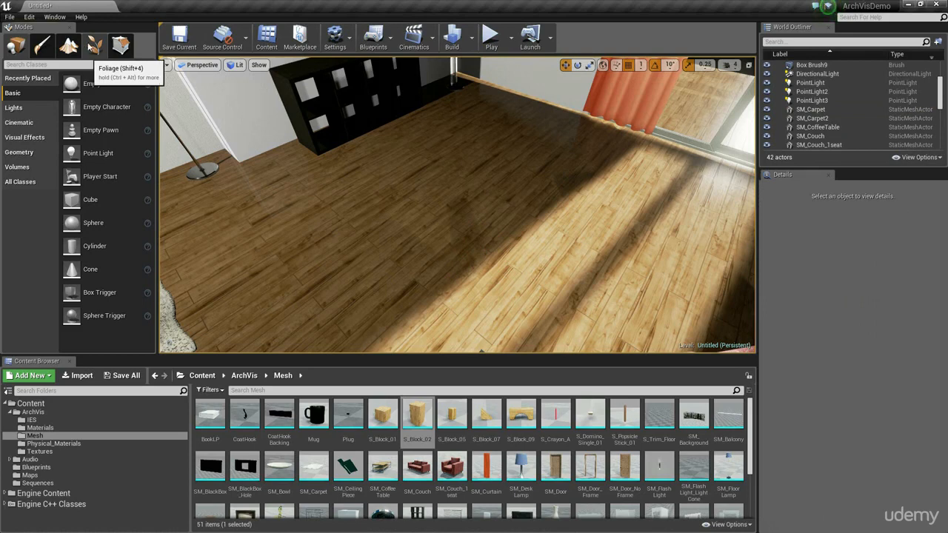
Step: Switch to Foliage mode and add the five S_Block meshes, from S_Block_01 through S_Block_09, as foliage types
{"action": "left_click", "coordinate": [94, 47]}
{"action": "left_click_drag", "start_coordinate": [382, 415], "coordinate": [75, 208]}
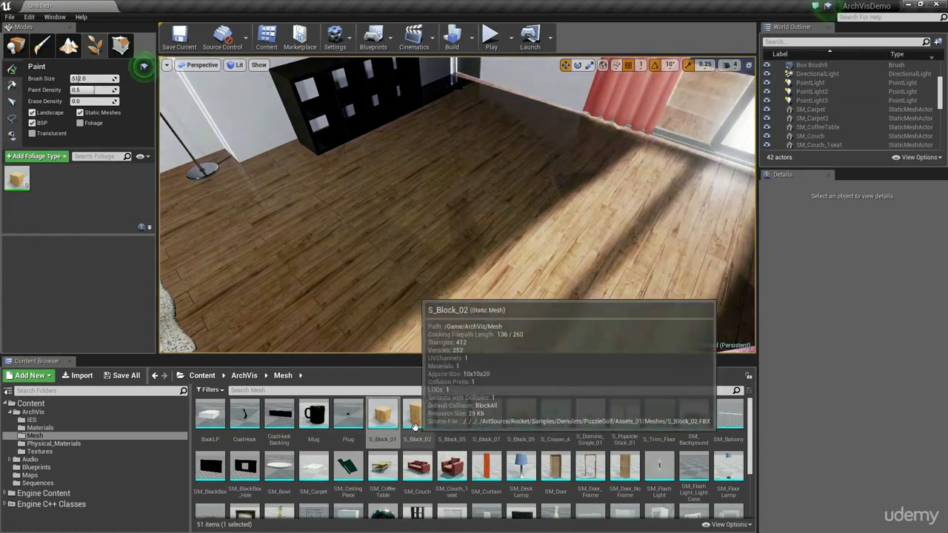
{"action": "left_click_drag", "start_coordinate": [417, 415], "coordinate": [85, 205]}
{"action": "left_click_drag", "start_coordinate": [452, 414], "coordinate": [88, 208]}
{"action": "left_click_drag", "start_coordinate": [487, 415], "coordinate": [104, 201]}
{"action": "left_click_drag", "start_coordinate": [521, 414], "coordinate": [108, 201]}
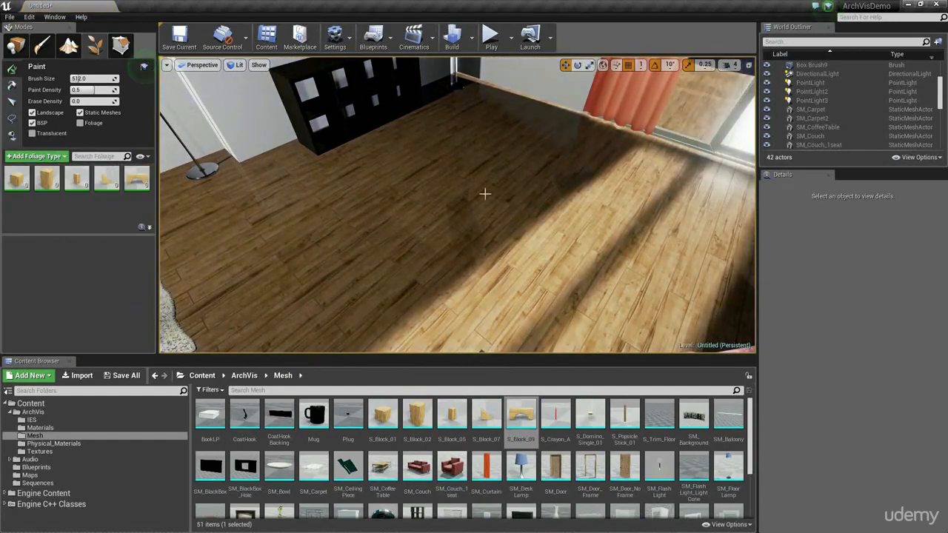
Step: Reduce the foliage brush size to 62 for painting on the open floor before the low shelf
{"action": "scroll", "coordinate": [343, 220], "scroll_direction": "down", "scroll_amount": 10}
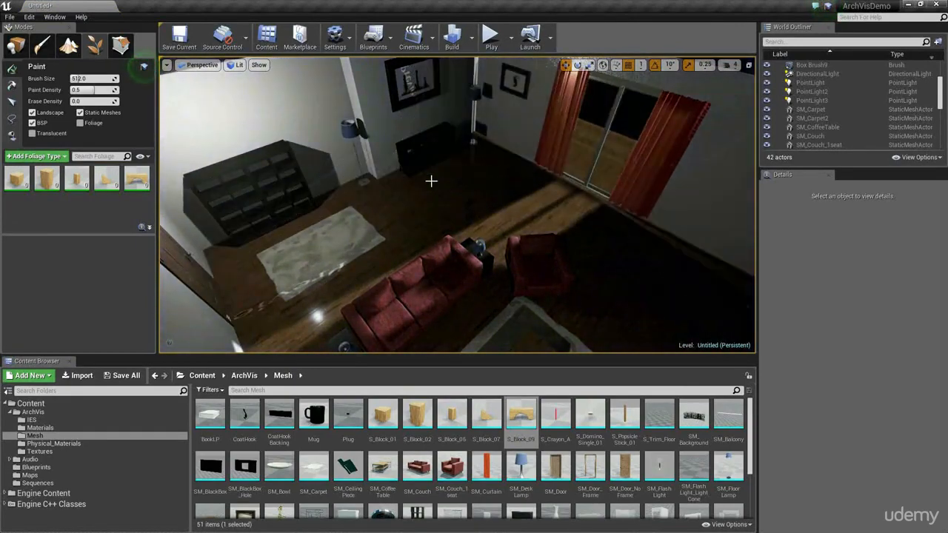
{"action": "key", "text": "bracketleft"}
{"action": "key", "text": "bracketleft"}
{"action": "key", "text": "bracketleft"}
{"action": "key", "text": "bracketleft"}
{"action": "key", "text": "bracketleft"}
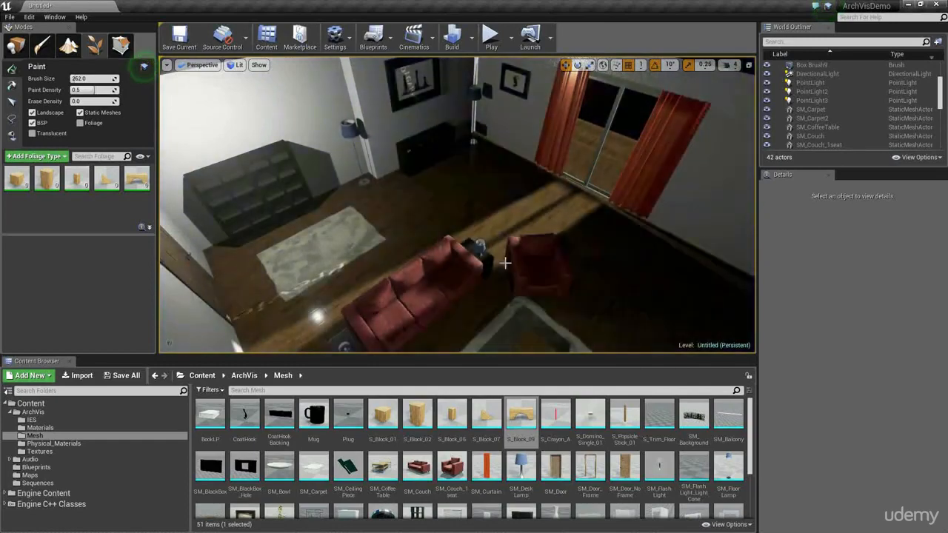
{"action": "key", "text": "bracketleft"}
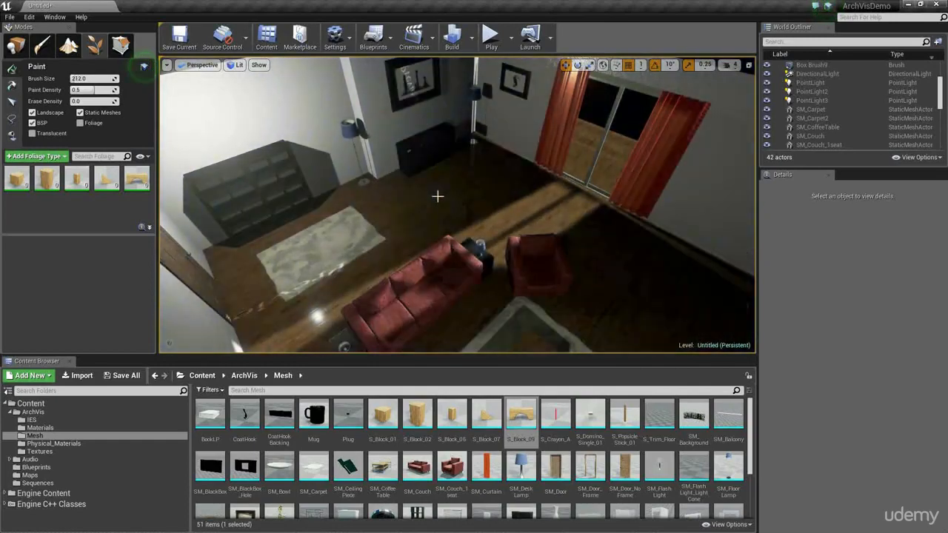
{"action": "key", "text": "bracketleft"}
{"action": "key", "text": "bracketleft"}
{"action": "key", "text": "bracketleft"}
{"action": "key", "text": "bracketleft"}
{"action": "mouse_move", "coordinate": [493, 210]}
{"action": "right_mouse_down"}
{"action": "mouse_move", "coordinate": [483, 219]}
{"action": "mouse_move", "coordinate": [500, 209]}
{"action": "right_mouse_up"}
{"action": "key", "text": "w"}
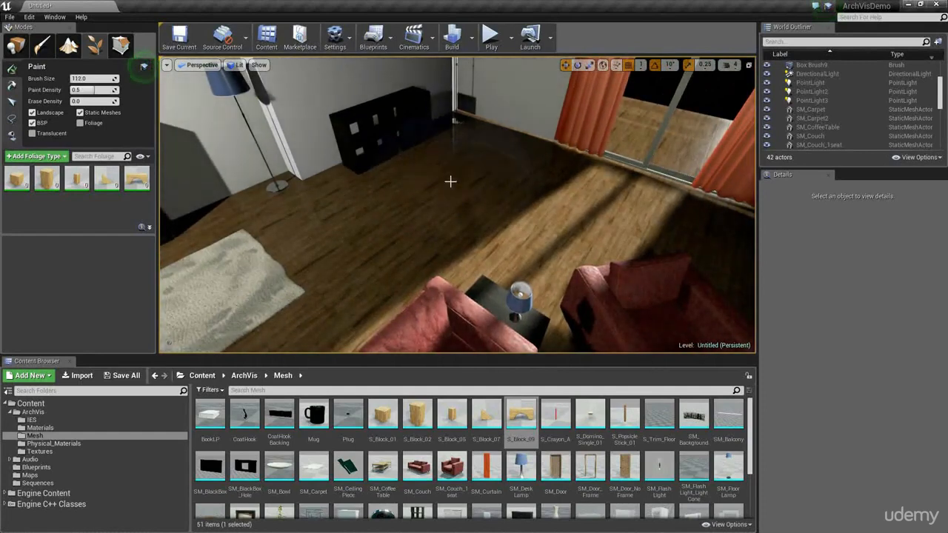
{"action": "key", "text": "bracketleft"}
Step: Paint scattered toy blocks across the open floor between the low shelf, couches and curtains
{"action": "left_click", "coordinate": [483, 188]}
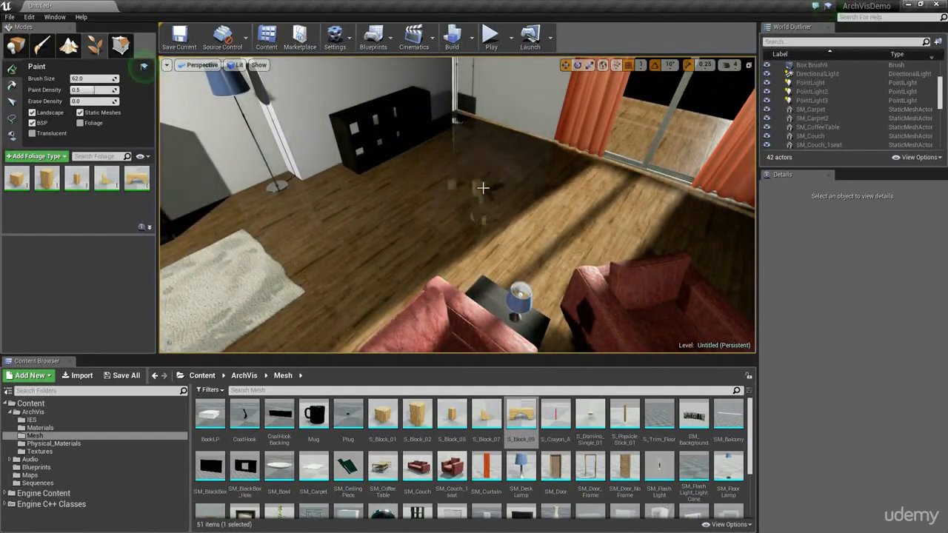
{"action": "mouse_move", "coordinate": [483, 188]}
{"action": "left_mouse_down"}
{"action": "mouse_move", "coordinate": [444, 212]}
{"action": "mouse_move", "coordinate": [430, 184]}
{"action": "mouse_move", "coordinate": [508, 218]}
{"action": "mouse_move", "coordinate": [482, 181]}
{"action": "mouse_move", "coordinate": [482, 195]}
{"action": "mouse_move", "coordinate": [380, 222]}
{"action": "mouse_move", "coordinate": [500, 155]}
{"action": "left_mouse_up"}
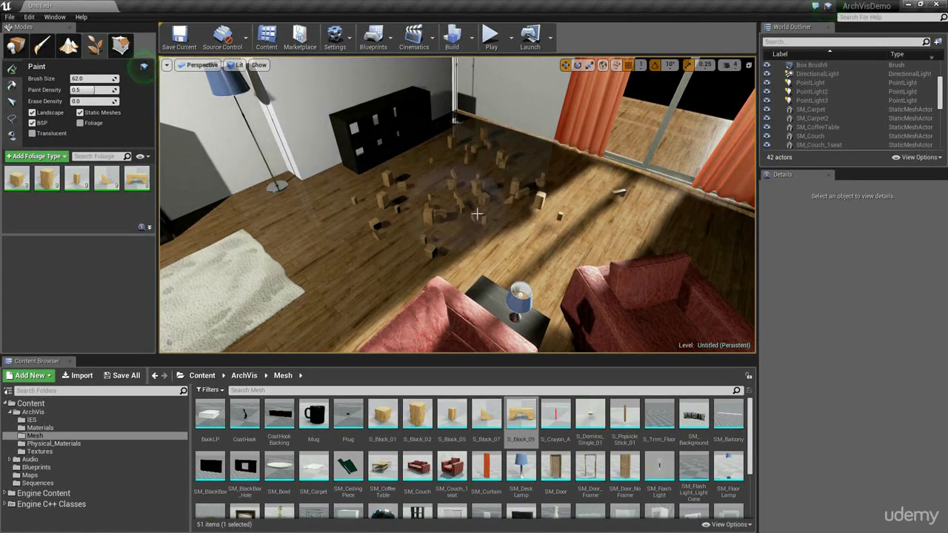
{"action": "mouse_move", "coordinate": [477, 215]}
{"action": "right_mouse_down"}
{"action": "mouse_move", "coordinate": [495, 208]}
{"action": "mouse_move", "coordinate": [489, 200]}
{"action": "mouse_move", "coordinate": [477, 214]}
{"action": "right_mouse_up"}
{"action": "left_click_drag", "start_coordinate": [501, 237], "coordinate": [460, 239]}
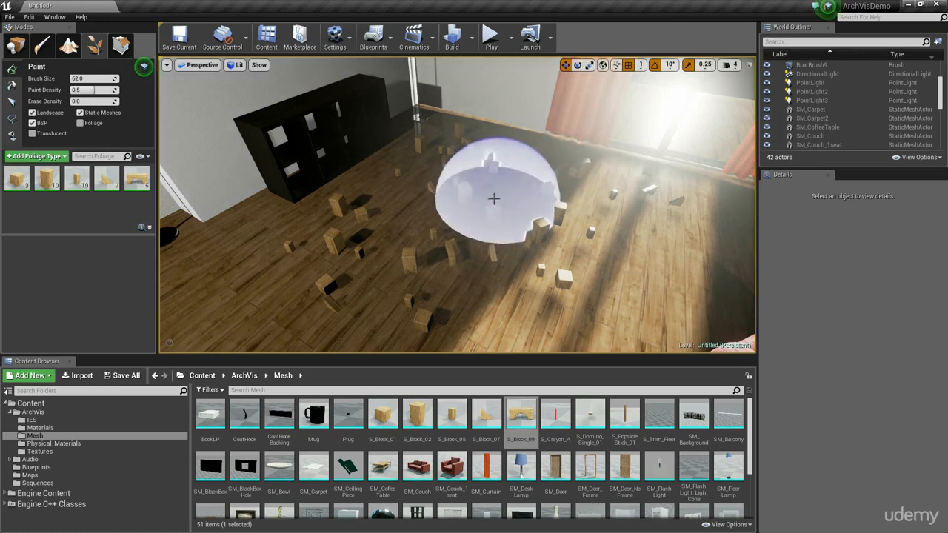
{"action": "mouse_move", "coordinate": [524, 214]}
{"action": "left_mouse_down"}
{"action": "mouse_move", "coordinate": [512, 203]}
{"action": "mouse_move", "coordinate": [511, 212]}
{"action": "mouse_move", "coordinate": [405, 197]}
{"action": "mouse_move", "coordinate": [343, 210]}
{"action": "left_mouse_up"}
Step: Raise S_Block_01's foliage density to 1877987.5, try painting a patch on the open floor, and undo it
{"action": "left_click", "coordinate": [17, 179]}
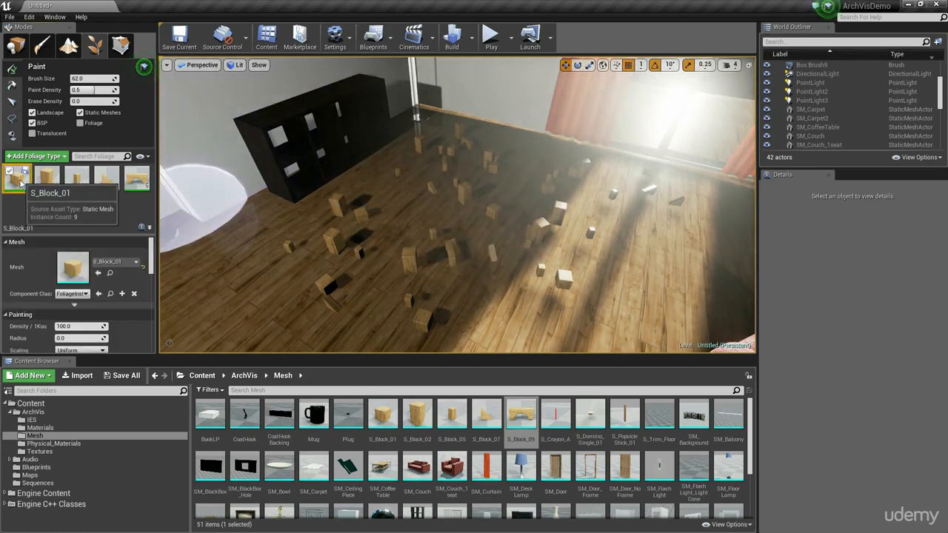
{"action": "scroll", "coordinate": [128, 282], "scroll_direction": "down", "scroll_amount": 3}
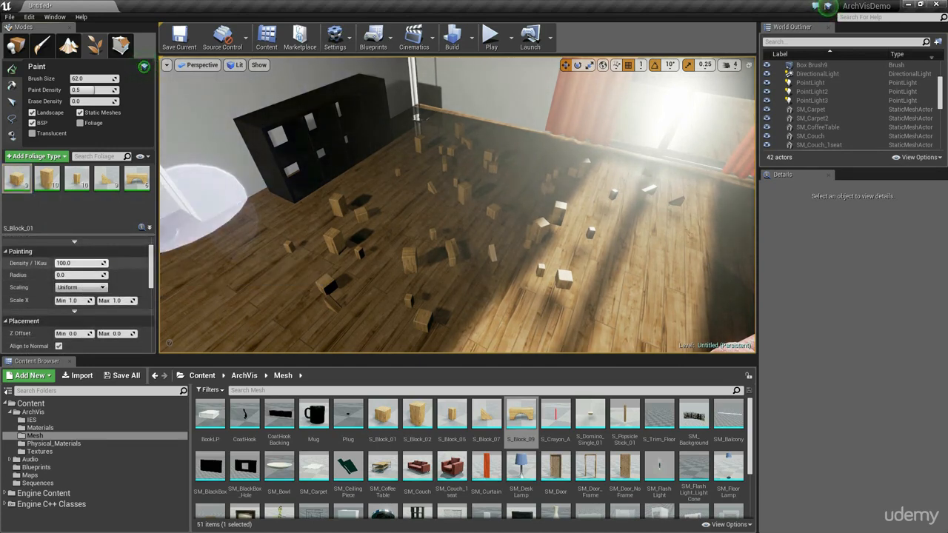
{"action": "left_click_drag", "start_coordinate": [80, 263], "coordinate": [148, 264]}
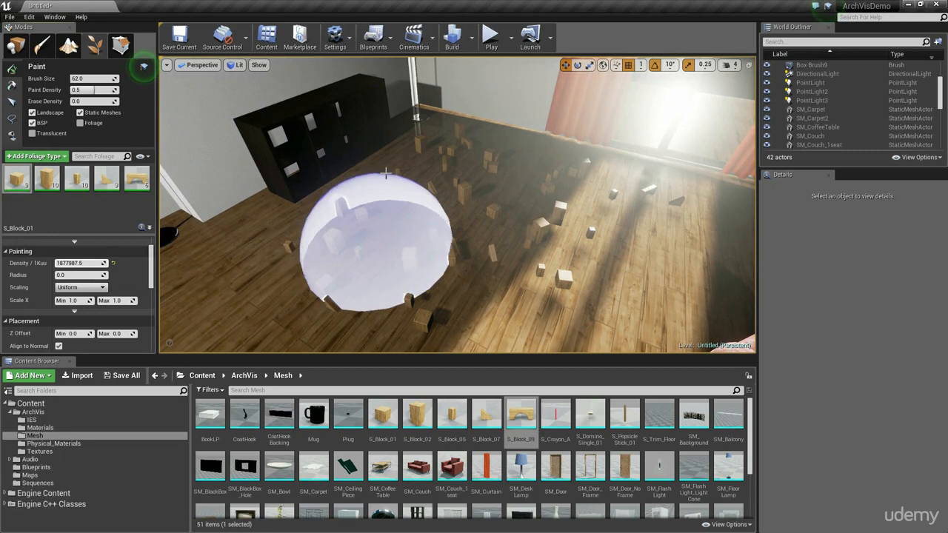
{"action": "left_click", "coordinate": [377, 253]}
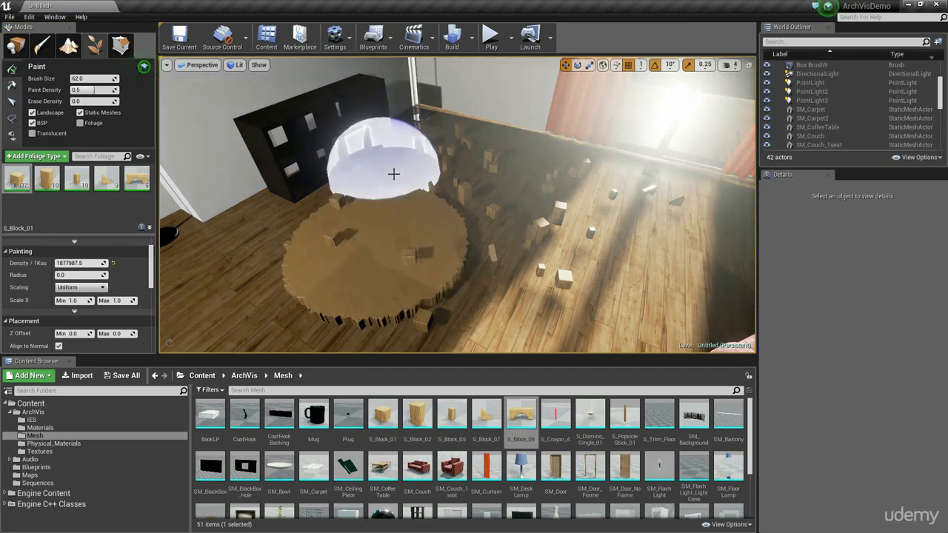
{"action": "mouse_move", "coordinate": [535, 228]}
{"action": "right_mouse_down"}
{"action": "mouse_move", "coordinate": [528, 289]}
{"action": "mouse_move", "coordinate": [507, 235]}
{"action": "right_mouse_up"}
{"action": "key", "text": "w"}
{"action": "key", "text": "s"}
{"action": "right_click_drag", "start_coordinate": [409, 188], "coordinate": [446, 208]}
{"action": "key", "text": "s"}
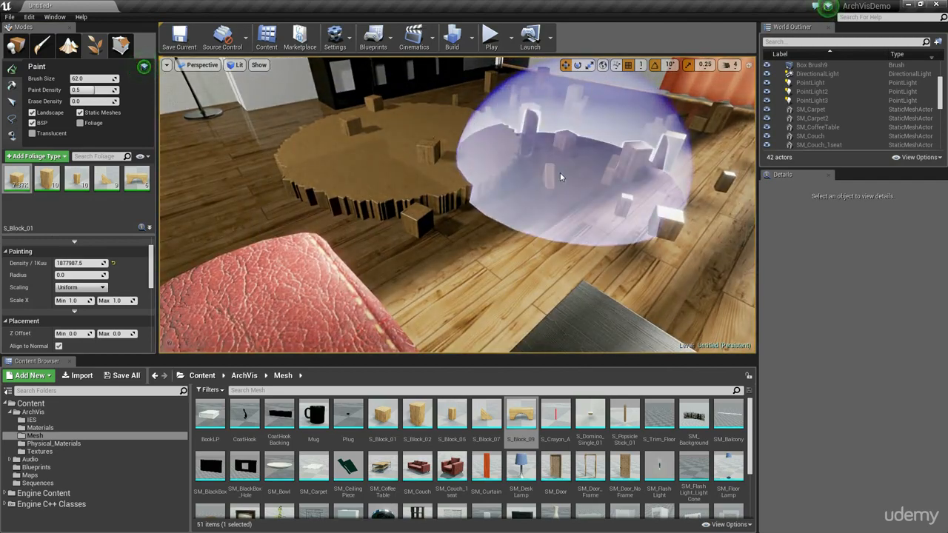
{"action": "key", "text": "ctrl+z"}
{"action": "right_click_drag", "start_coordinate": [444, 200], "coordinate": [391, 208]}
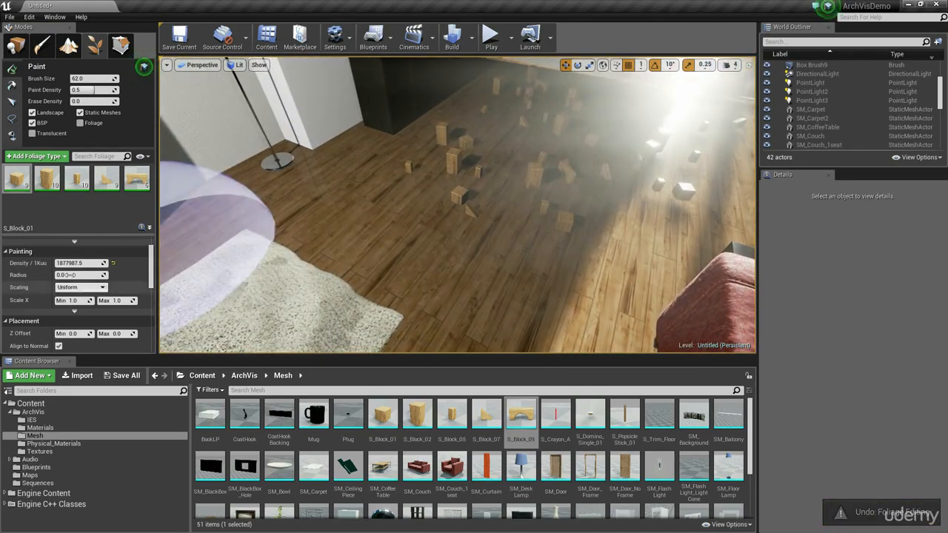
Step: Set S_Block_01's foliage density to 200, try one paint stroke on the open floor, and undo it
{"action": "left_click", "coordinate": [94, 264]}
{"action": "type", "text": "200"}
{"action": "key", "text": "Return"}
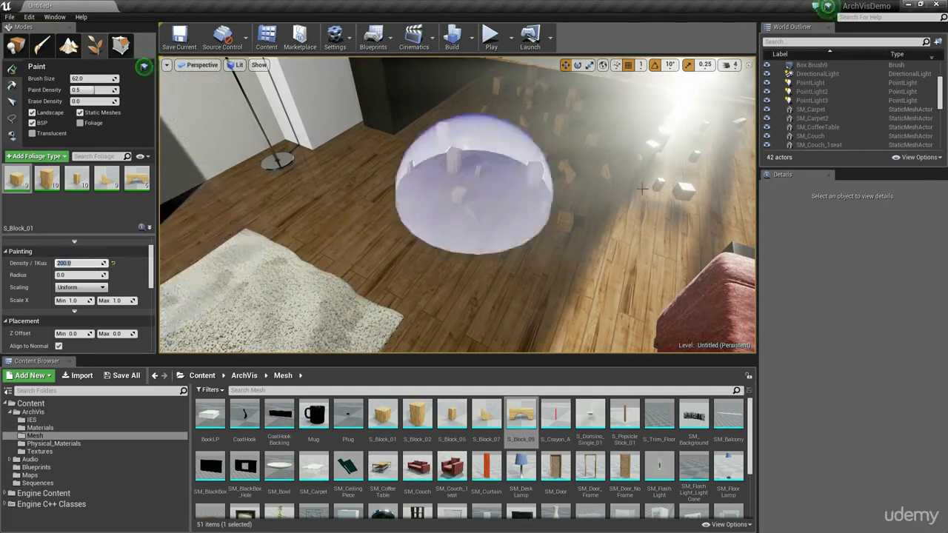
{"action": "left_click", "coordinate": [442, 204]}
{"action": "key", "text": "ctrl+z"}
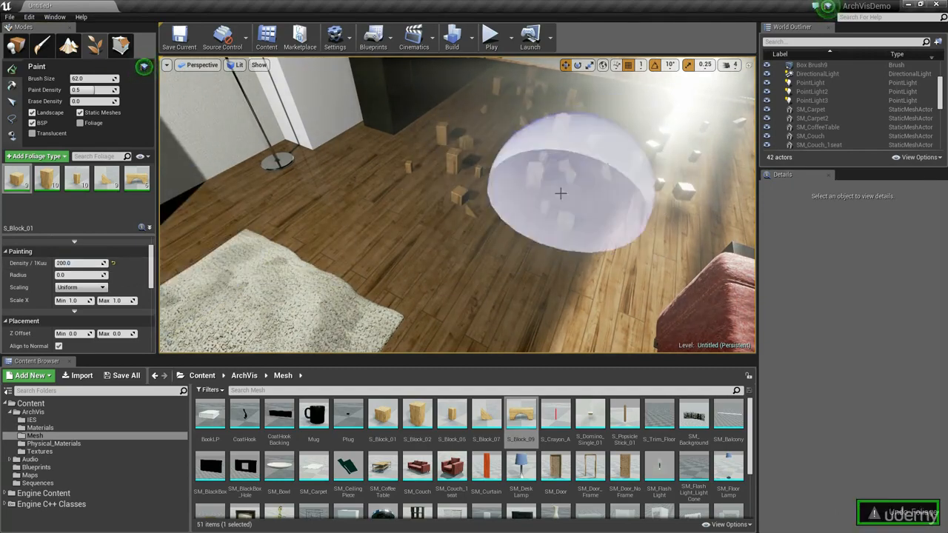
Step: Undo the earlier block painting and paint smaller clusters of blocks near the curtained sliding doors and the wooden door
{"action": "mouse_move", "coordinate": [561, 192]}
{"action": "right_mouse_down"}
{"action": "mouse_move", "coordinate": [600, 189]}
{"action": "mouse_move", "coordinate": [578, 189]}
{"action": "mouse_move", "coordinate": [568, 220]}
{"action": "right_mouse_up"}
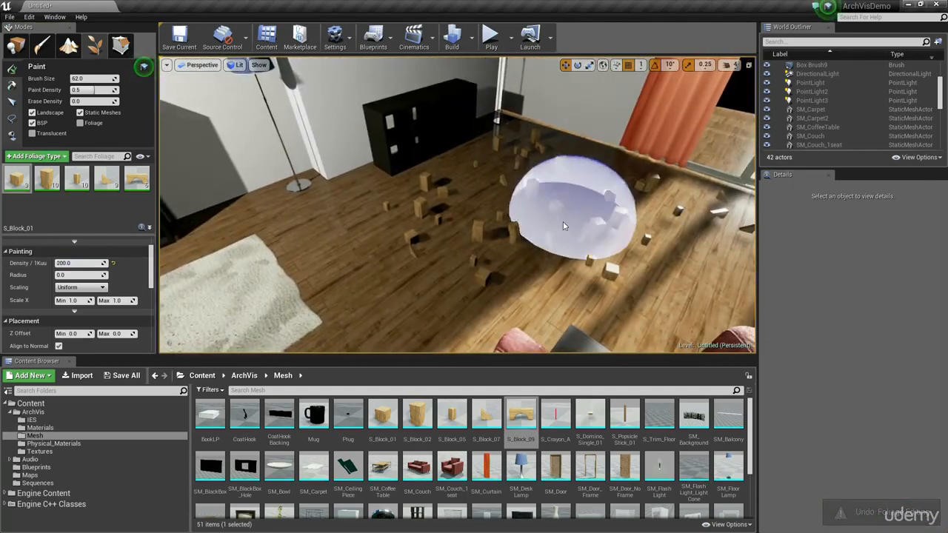
{"action": "key", "text": "ctrl+z"}
{"action": "mouse_move", "coordinate": [430, 202]}
{"action": "right_mouse_down"}
{"action": "mouse_move", "coordinate": [533, 185]}
{"action": "mouse_move", "coordinate": [460, 211]}
{"action": "mouse_move", "coordinate": [485, 207]}
{"action": "right_mouse_up"}
{"action": "mouse_move", "coordinate": [523, 265]}
{"action": "left_mouse_down"}
{"action": "mouse_move", "coordinate": [483, 222]}
{"action": "mouse_move", "coordinate": [409, 208]}
{"action": "mouse_move", "coordinate": [387, 180]}
{"action": "mouse_move", "coordinate": [466, 209]}
{"action": "mouse_move", "coordinate": [396, 157]}
{"action": "left_mouse_up"}
{"action": "mouse_move", "coordinate": [447, 203]}
{"action": "right_mouse_down"}
{"action": "mouse_move", "coordinate": [534, 260]}
{"action": "mouse_move", "coordinate": [466, 233]}
{"action": "mouse_move", "coordinate": [415, 230]}
{"action": "mouse_move", "coordinate": [406, 218]}
{"action": "right_mouse_up"}
{"action": "left_click", "coordinate": [406, 218]}
{"action": "mouse_move", "coordinate": [675, 248]}
{"action": "right_mouse_down"}
{"action": "mouse_move", "coordinate": [734, 248]}
{"action": "mouse_move", "coordinate": [689, 178]}
{"action": "mouse_move", "coordinate": [645, 189]}
{"action": "mouse_move", "coordinate": [541, 260]}
{"action": "mouse_move", "coordinate": [471, 255]}
{"action": "right_mouse_up"}
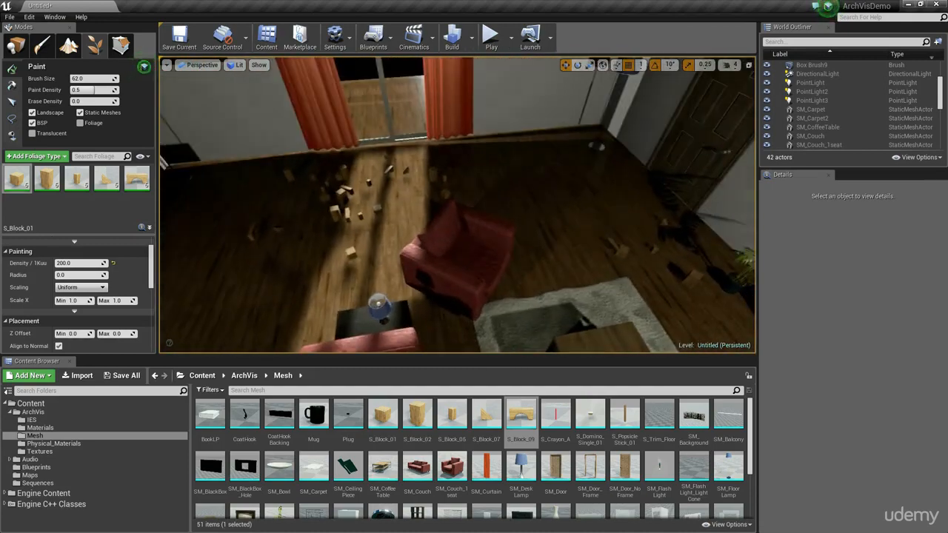
Step: Using foliage selection, reposition a painted cube block and rotate the neighbouring arch block on the sunlit floor near the curtains
{"action": "mouse_move", "coordinate": [572, 227]}
{"action": "right_mouse_down"}
{"action": "mouse_move", "coordinate": [492, 200]}
{"action": "mouse_move", "coordinate": [519, 189]}
{"action": "mouse_move", "coordinate": [474, 215]}
{"action": "mouse_move", "coordinate": [448, 208]}
{"action": "mouse_move", "coordinate": [415, 232]}
{"action": "right_mouse_up"}
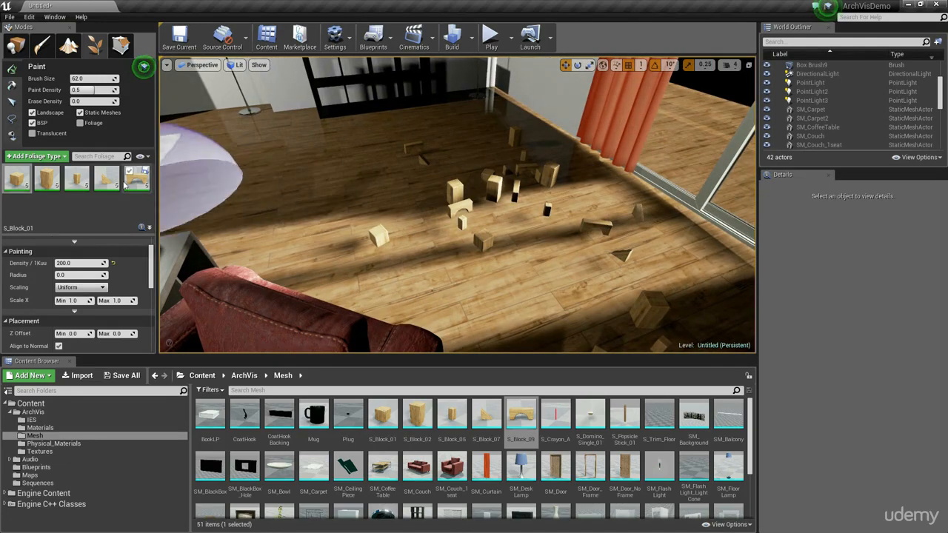
{"action": "left_click", "coordinate": [10, 103]}
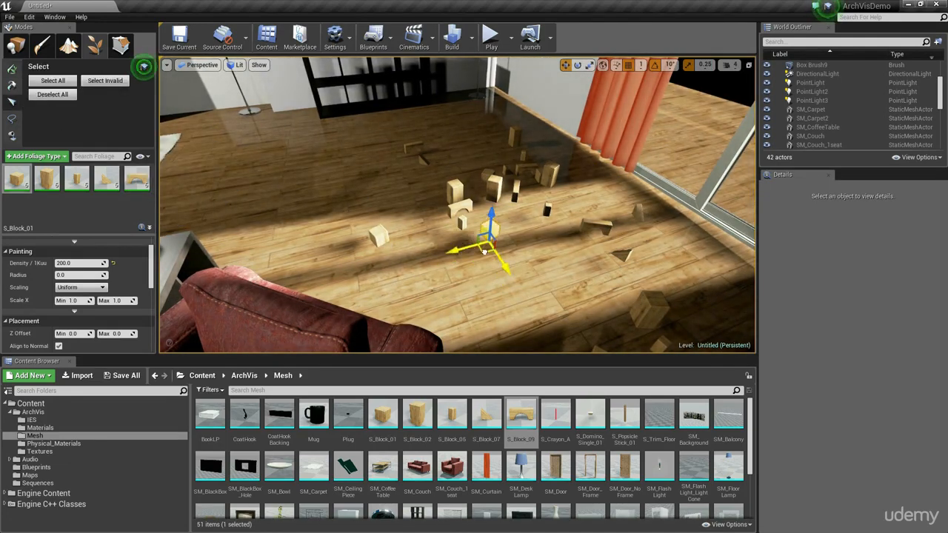
{"action": "left_click_drag", "start_coordinate": [485, 252], "coordinate": [495, 236]}
{"action": "key", "text": "e"}
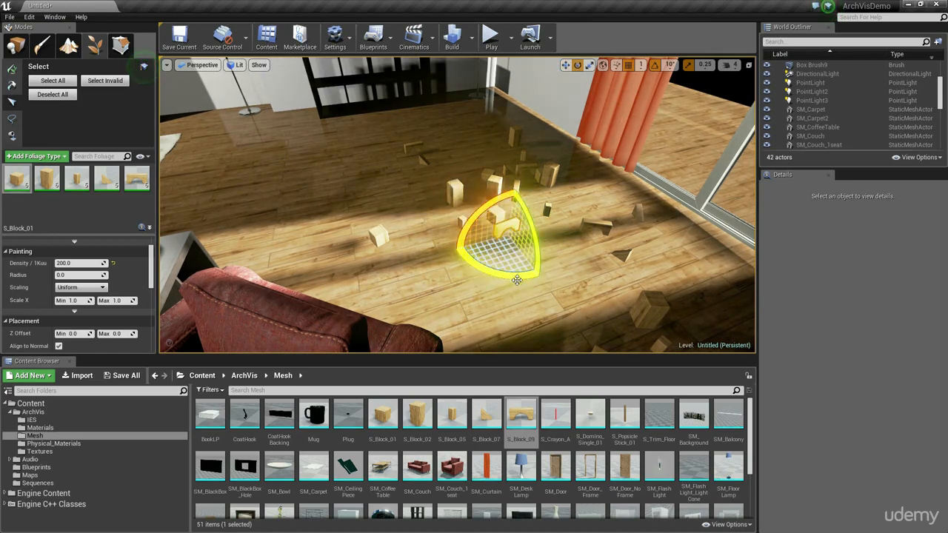
{"action": "left_click_drag", "start_coordinate": [516, 278], "coordinate": [483, 277]}
{"action": "key", "text": "w"}
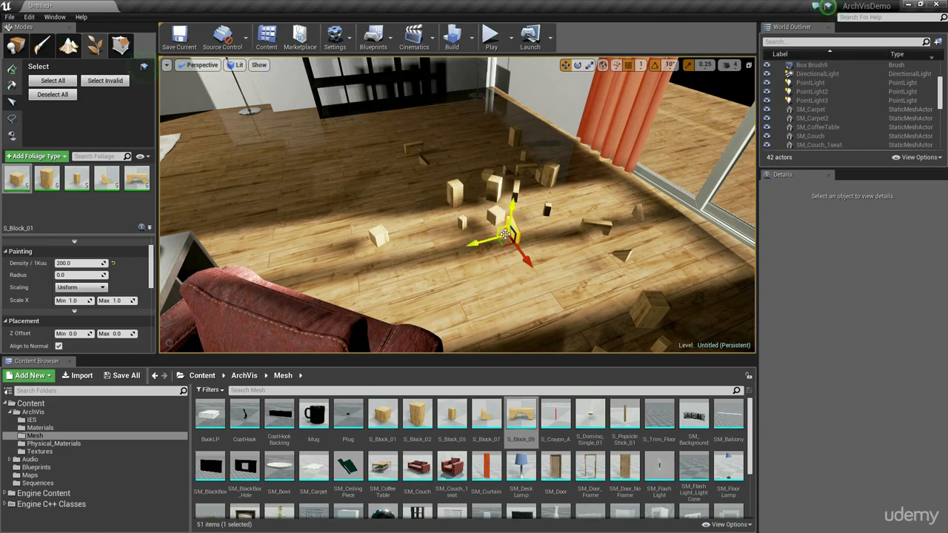
{"action": "scroll", "coordinate": [87, 324], "scroll_direction": "down", "scroll_amount": 10}
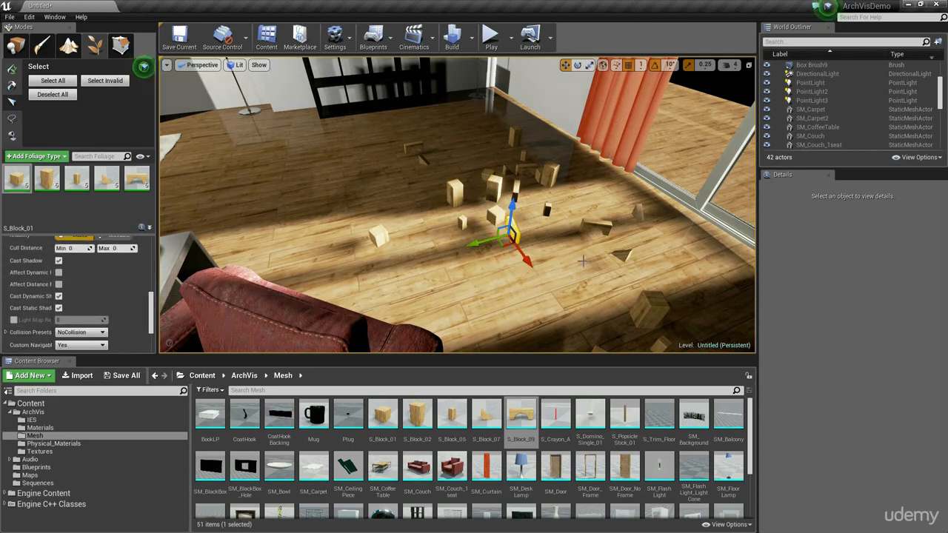
Step: Return to Place mode, select the wall behind the couches, and locate its material in the Content Browser
{"action": "right_click_drag", "start_coordinate": [581, 258], "coordinate": [538, 251]}
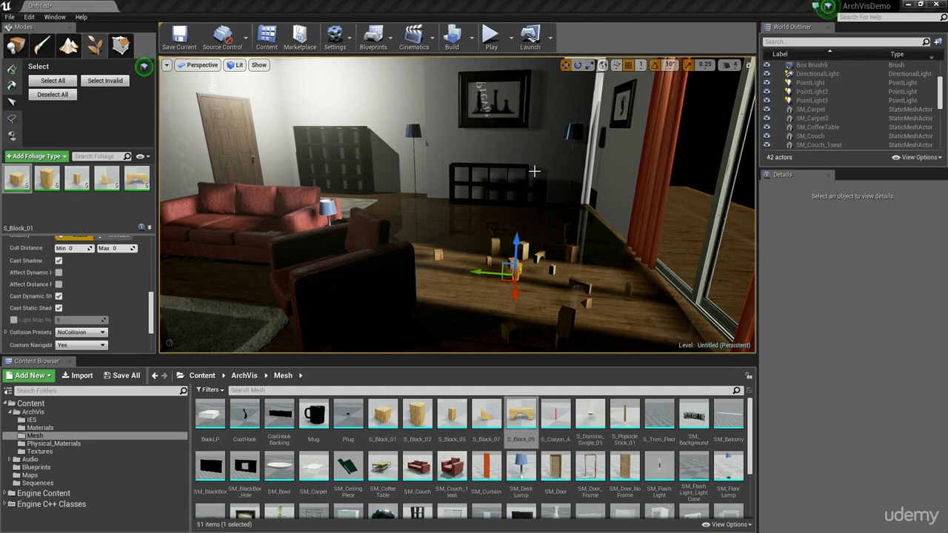
{"action": "right_click_drag", "start_coordinate": [513, 180], "coordinate": [369, 141]}
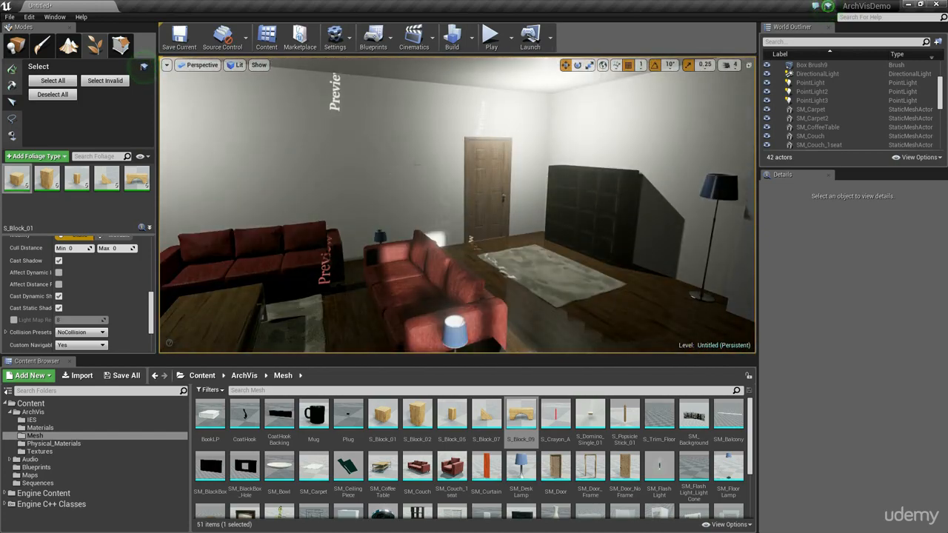
{"action": "left_click", "coordinate": [16, 47]}
{"action": "left_click", "coordinate": [376, 153]}
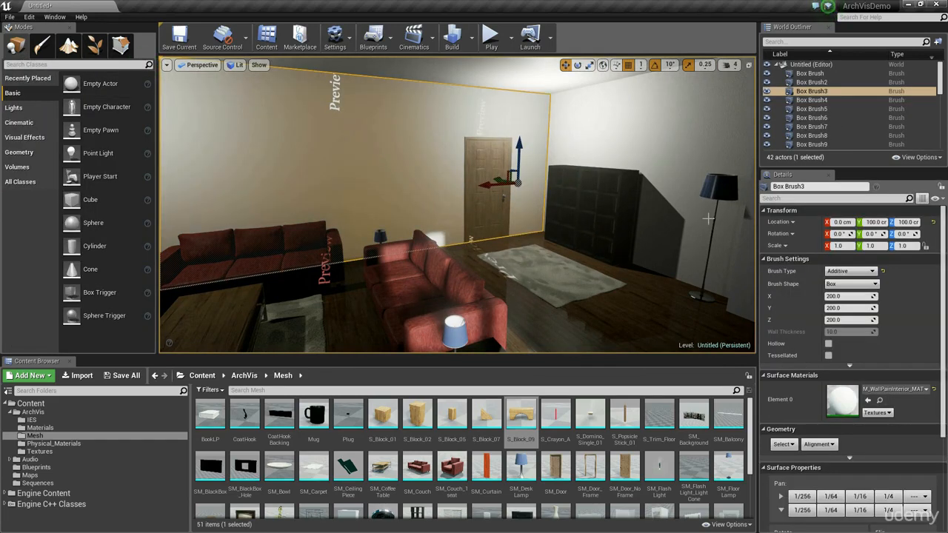
{"action": "right_click", "coordinate": [365, 133]}
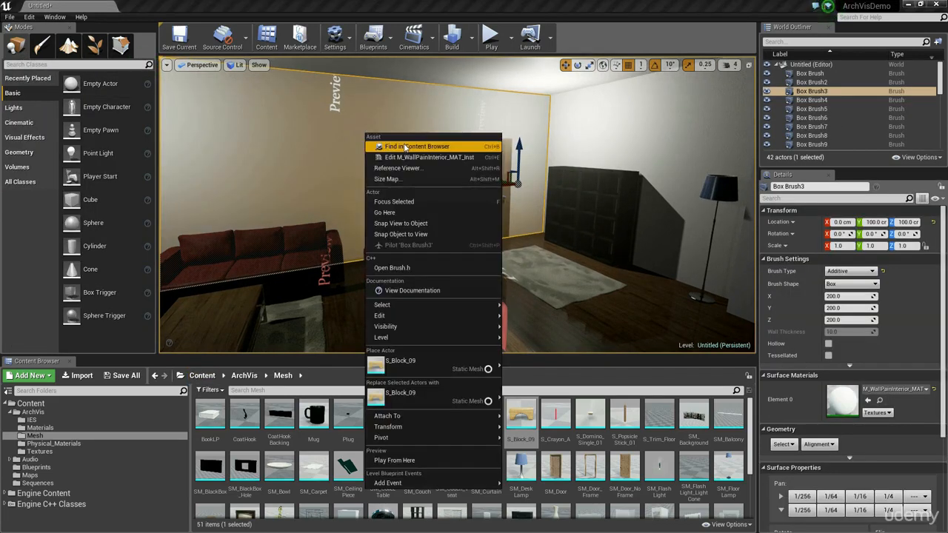
{"action": "left_click", "coordinate": [418, 144]}
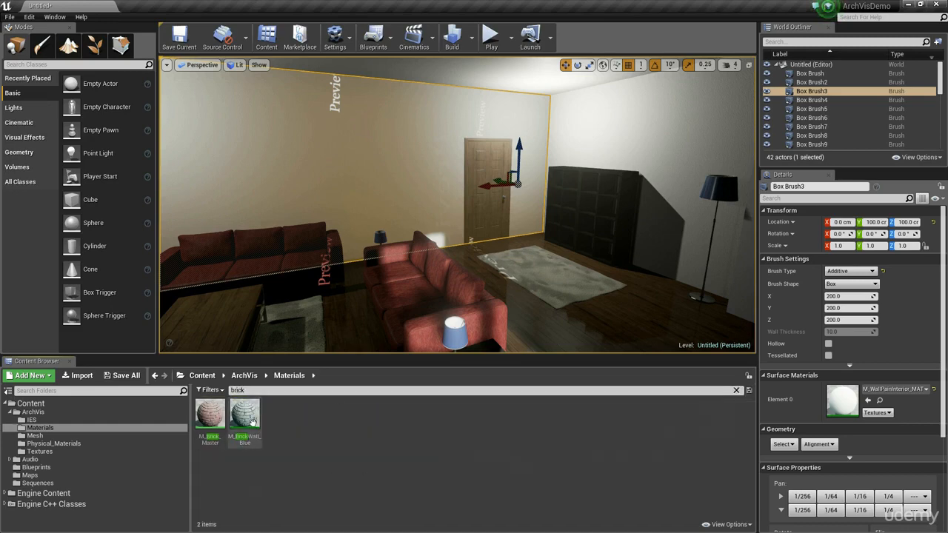
Step: Filter the Materials folder for "brick" and apply M_BrickWall_Blue to the wall behind the couches
{"action": "left_click_drag", "start_coordinate": [252, 422], "coordinate": [406, 176]}
{"action": "right_click_drag", "start_coordinate": [474, 205], "coordinate": [444, 204]}
{"action": "key", "text": "g"}
{"action": "key", "text": "g"}
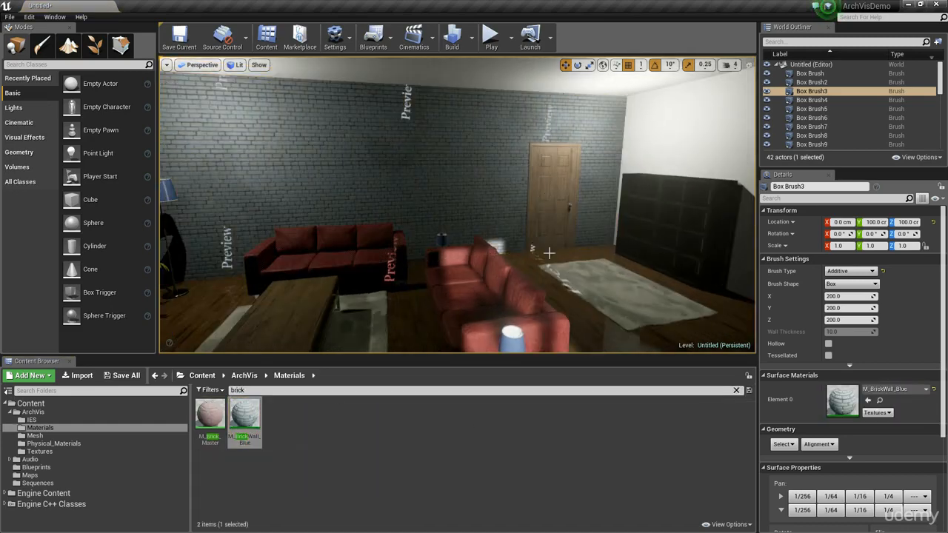
Step: Inspect the brick wall, furniture and scattered blocks from several viewpoints around the room
{"action": "right_click_drag", "start_coordinate": [548, 253], "coordinate": [619, 254]}
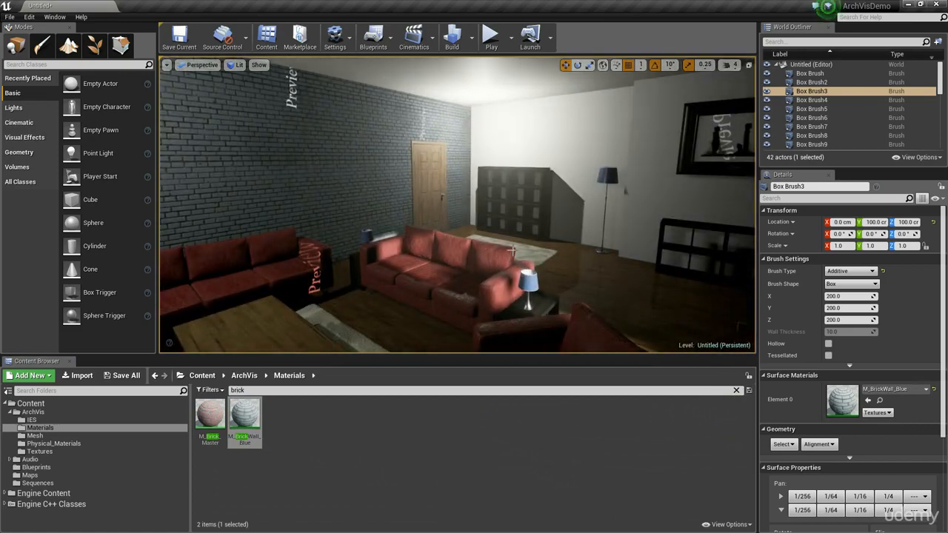
{"action": "mouse_move", "coordinate": [511, 250]}
{"action": "right_mouse_down"}
{"action": "mouse_move", "coordinate": [585, 266]}
{"action": "mouse_move", "coordinate": [537, 248]}
{"action": "mouse_move", "coordinate": [511, 270]}
{"action": "mouse_move", "coordinate": [500, 252]}
{"action": "right_mouse_up"}
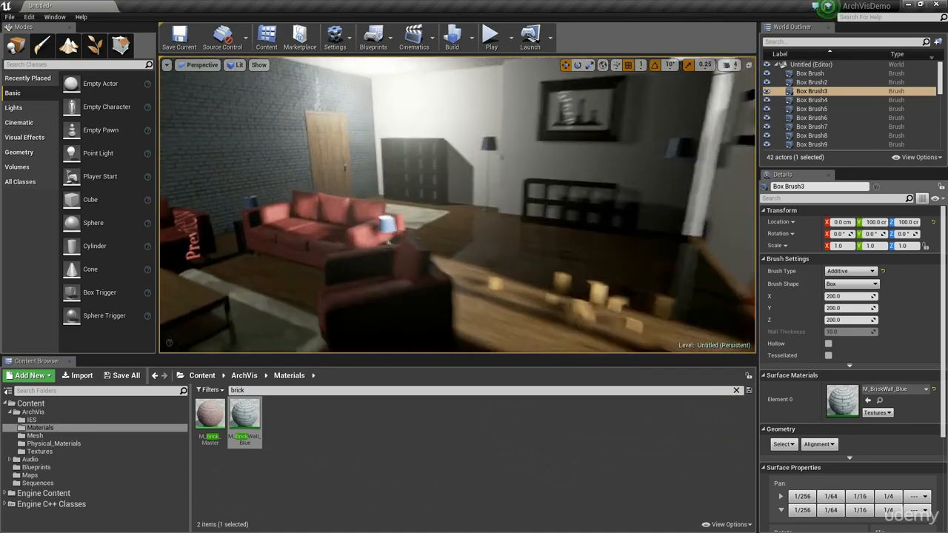
{"action": "right_click_drag", "start_coordinate": [308, 261], "coordinate": [280, 270]}
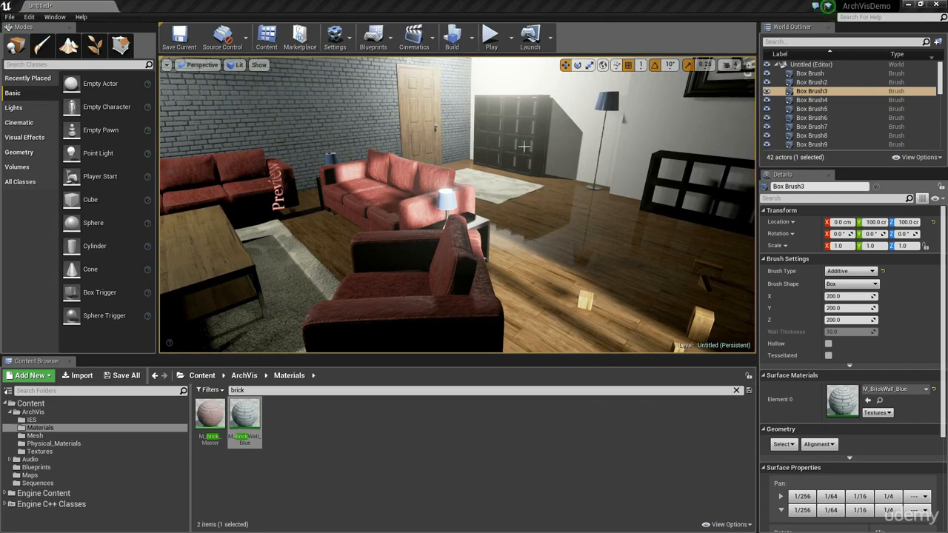
{"action": "right_click_drag", "start_coordinate": [524, 146], "coordinate": [541, 137]}
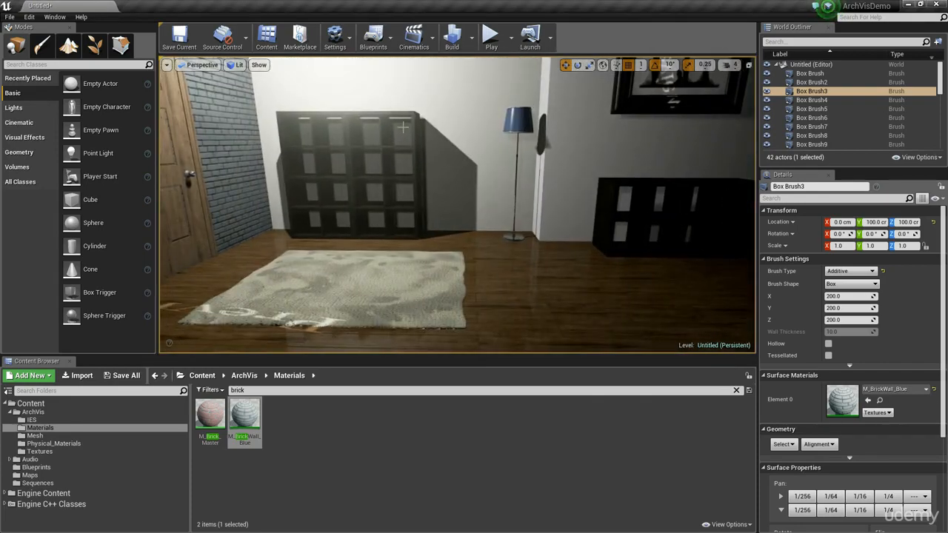
{"action": "right_click_drag", "start_coordinate": [461, 234], "coordinate": [557, 237]}
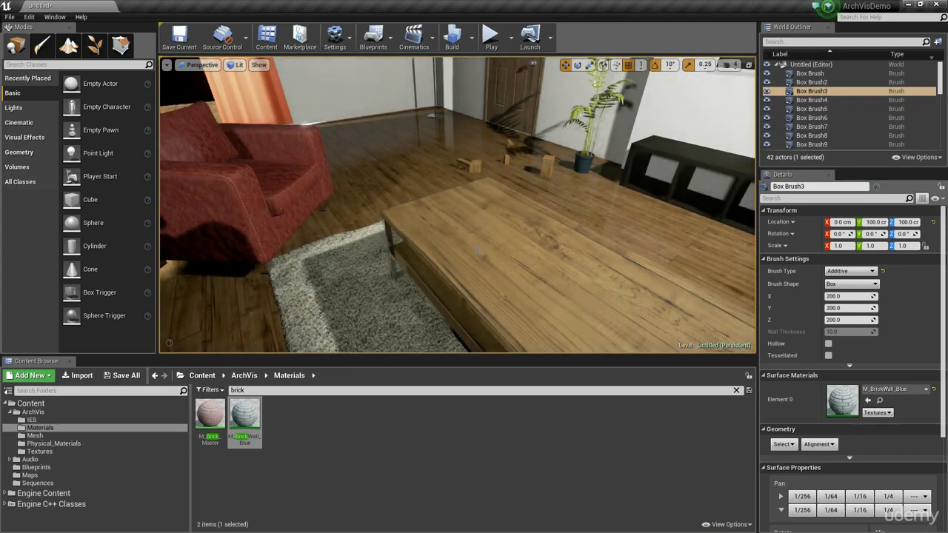
{"action": "right_click_drag", "start_coordinate": [467, 264], "coordinate": [468, 269]}
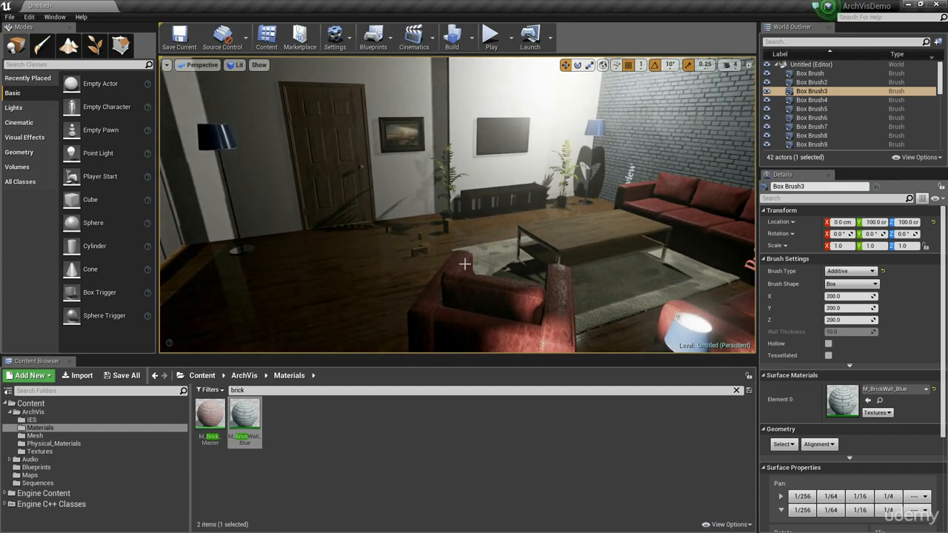